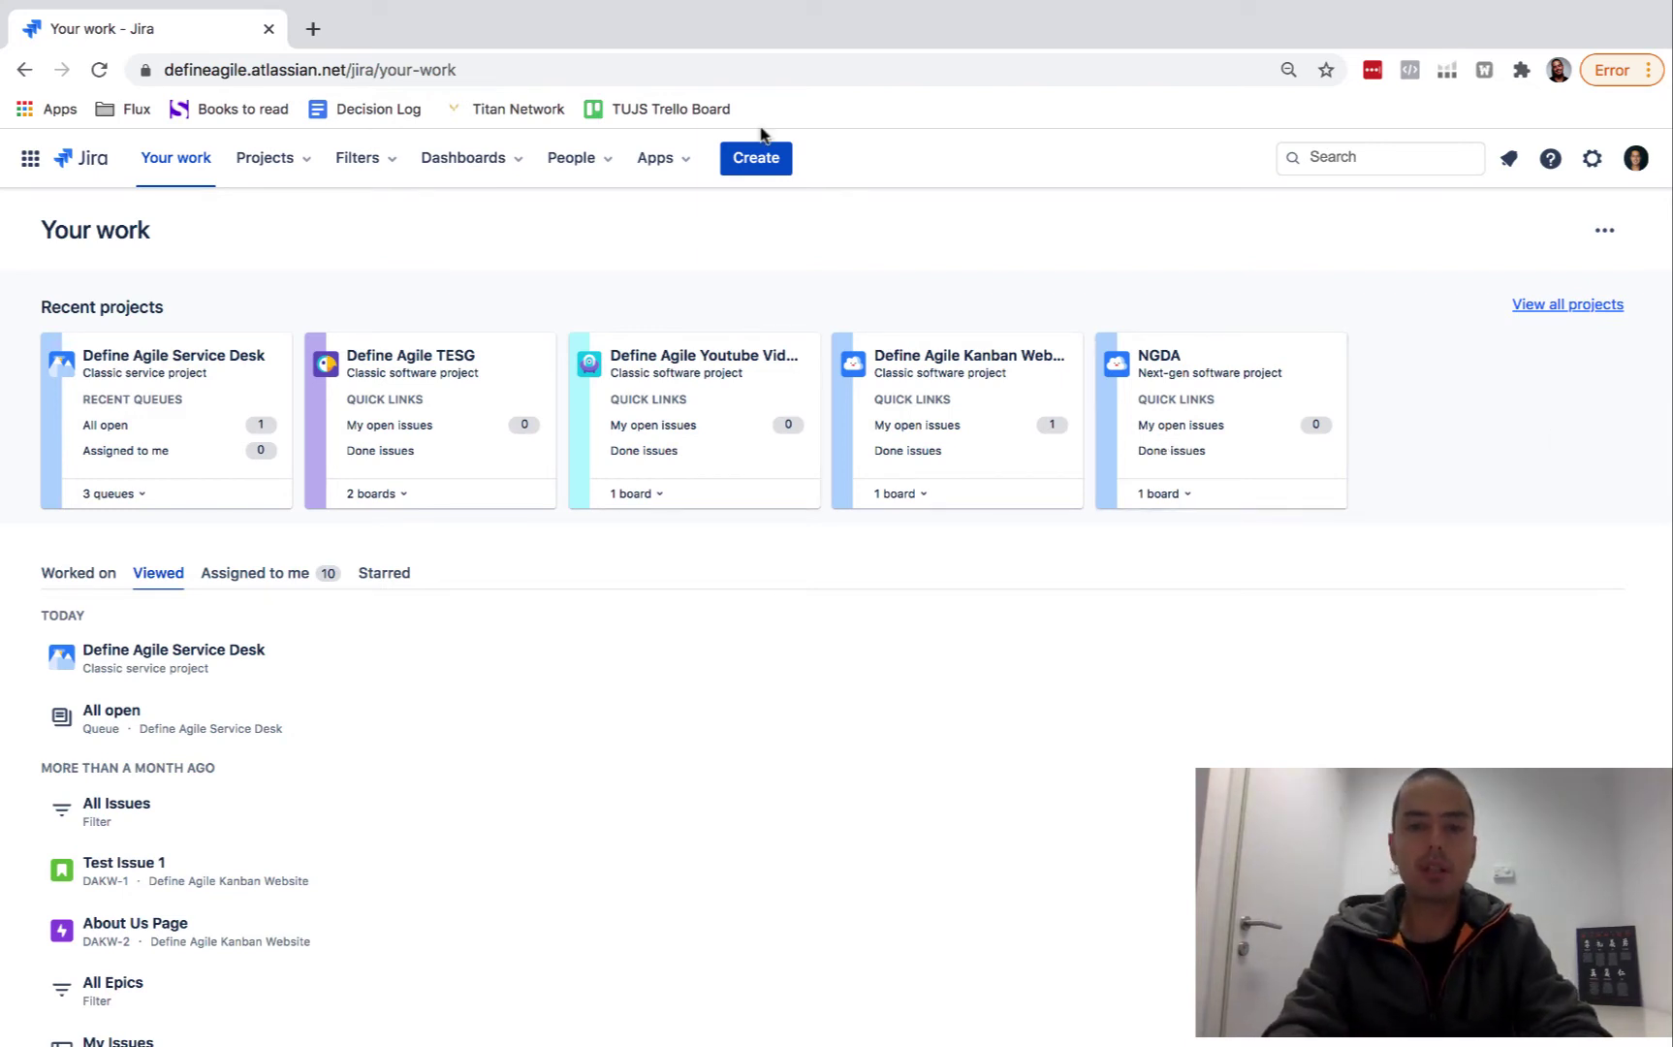
# Start a new project and name it Define Agile Kanban Test, keeping the generated key
pyautogui.click(279, 158)
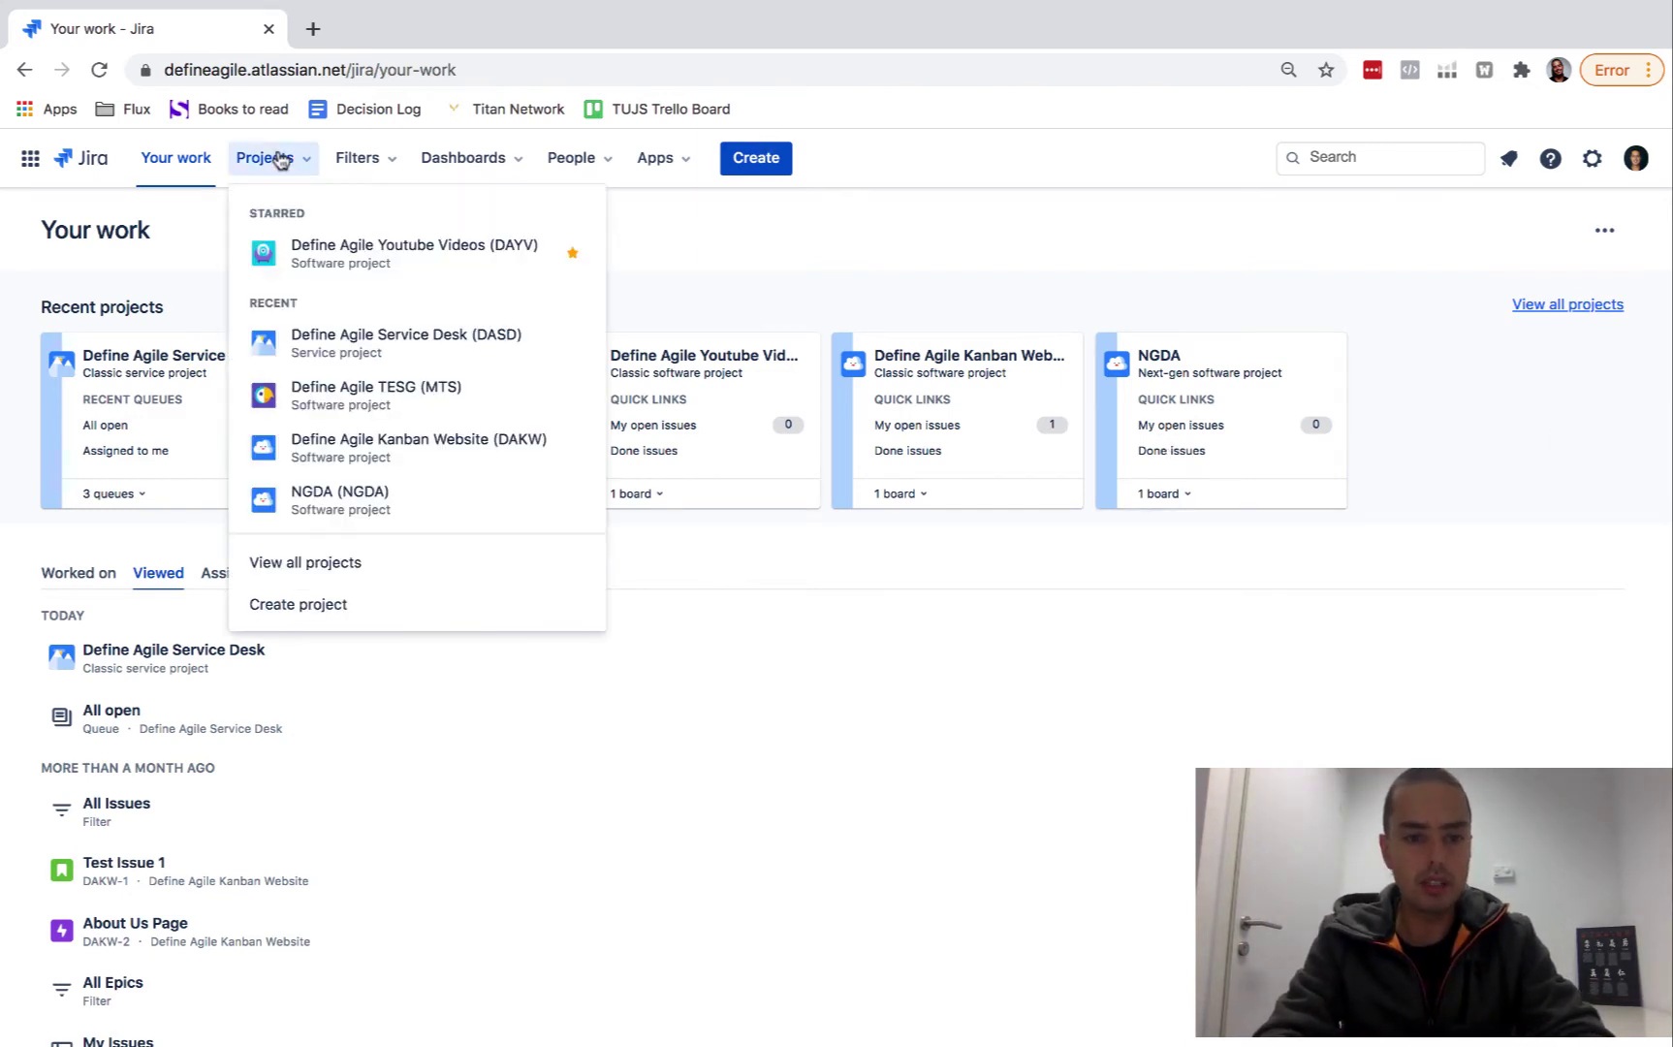
pyautogui.click(296, 603)
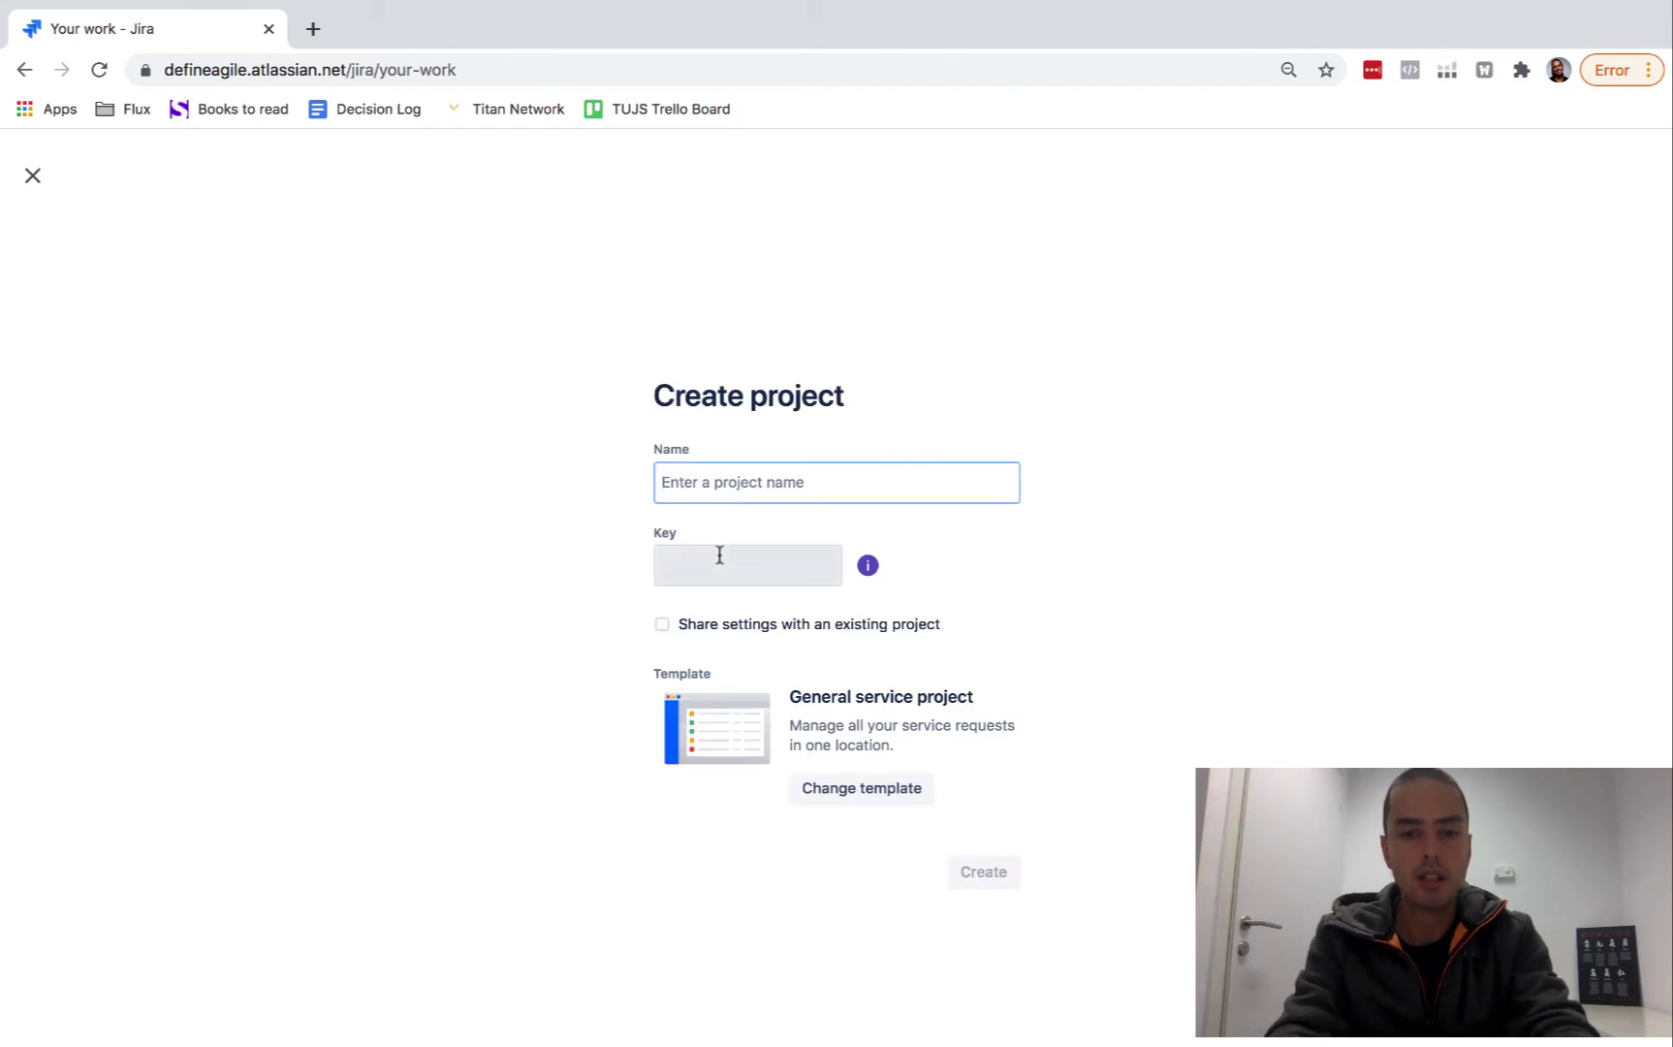
pyautogui.write('Ka')
pyautogui.press('BackSpace')
pyautogui.press('BackSpace')
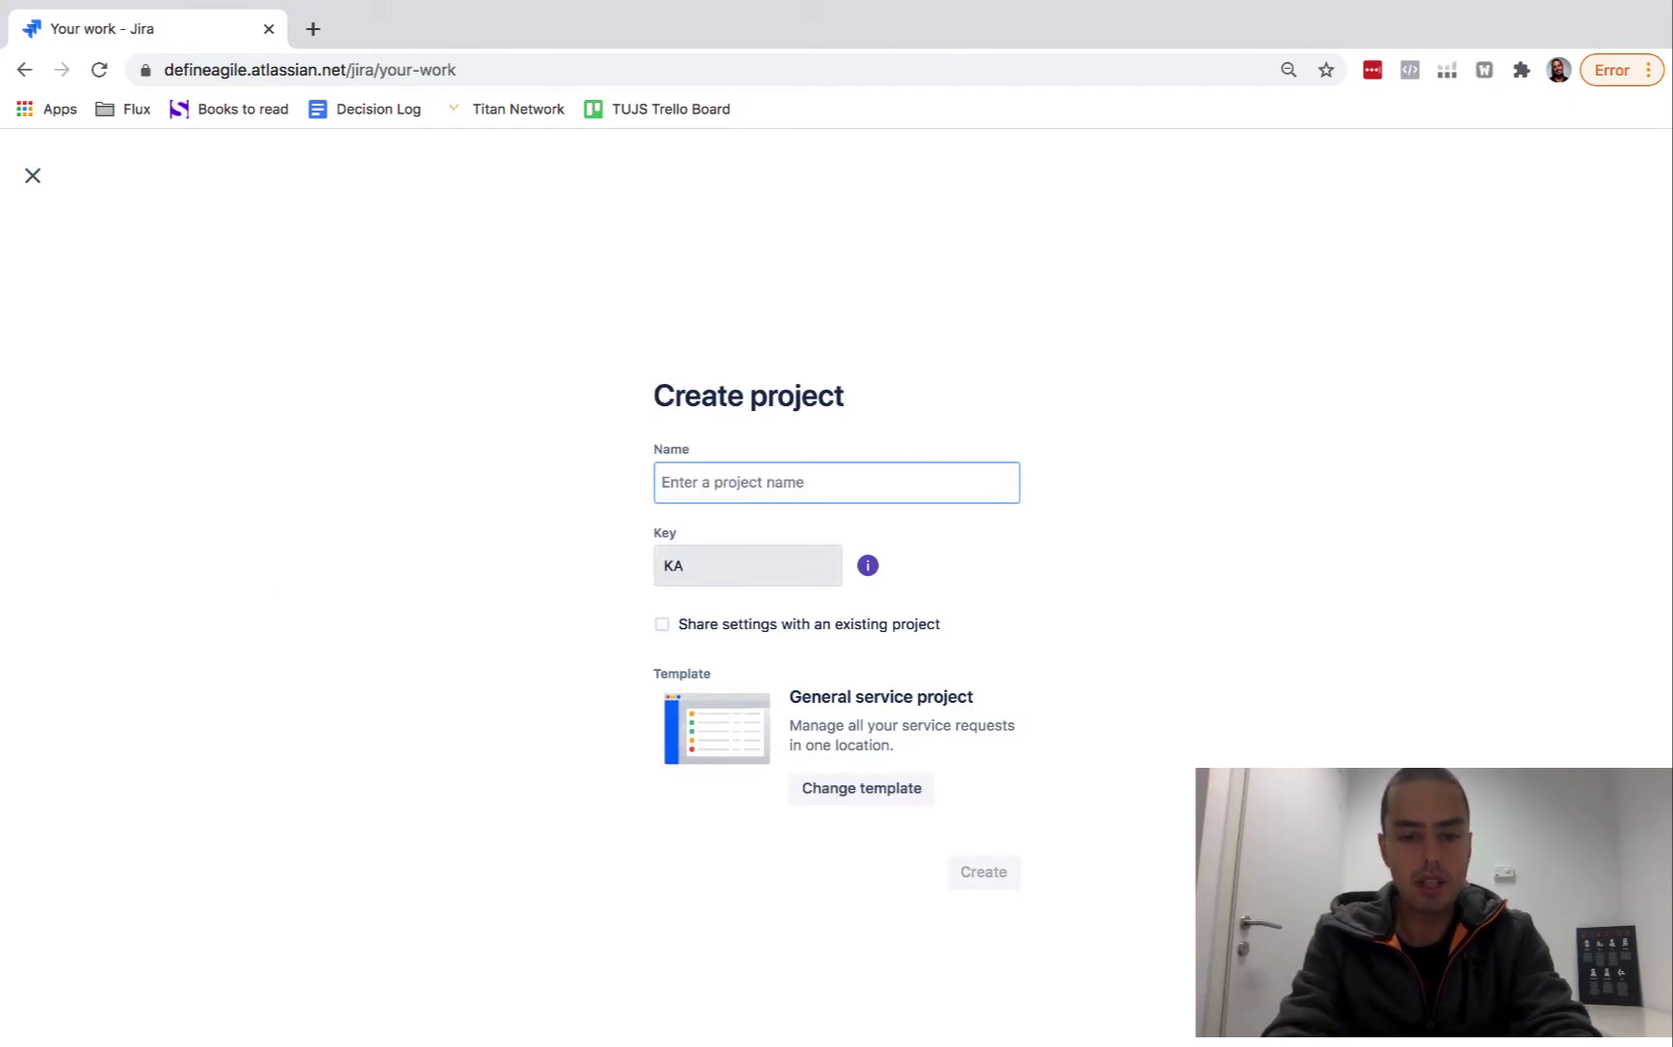
pyautogui.write('Define Agile ')
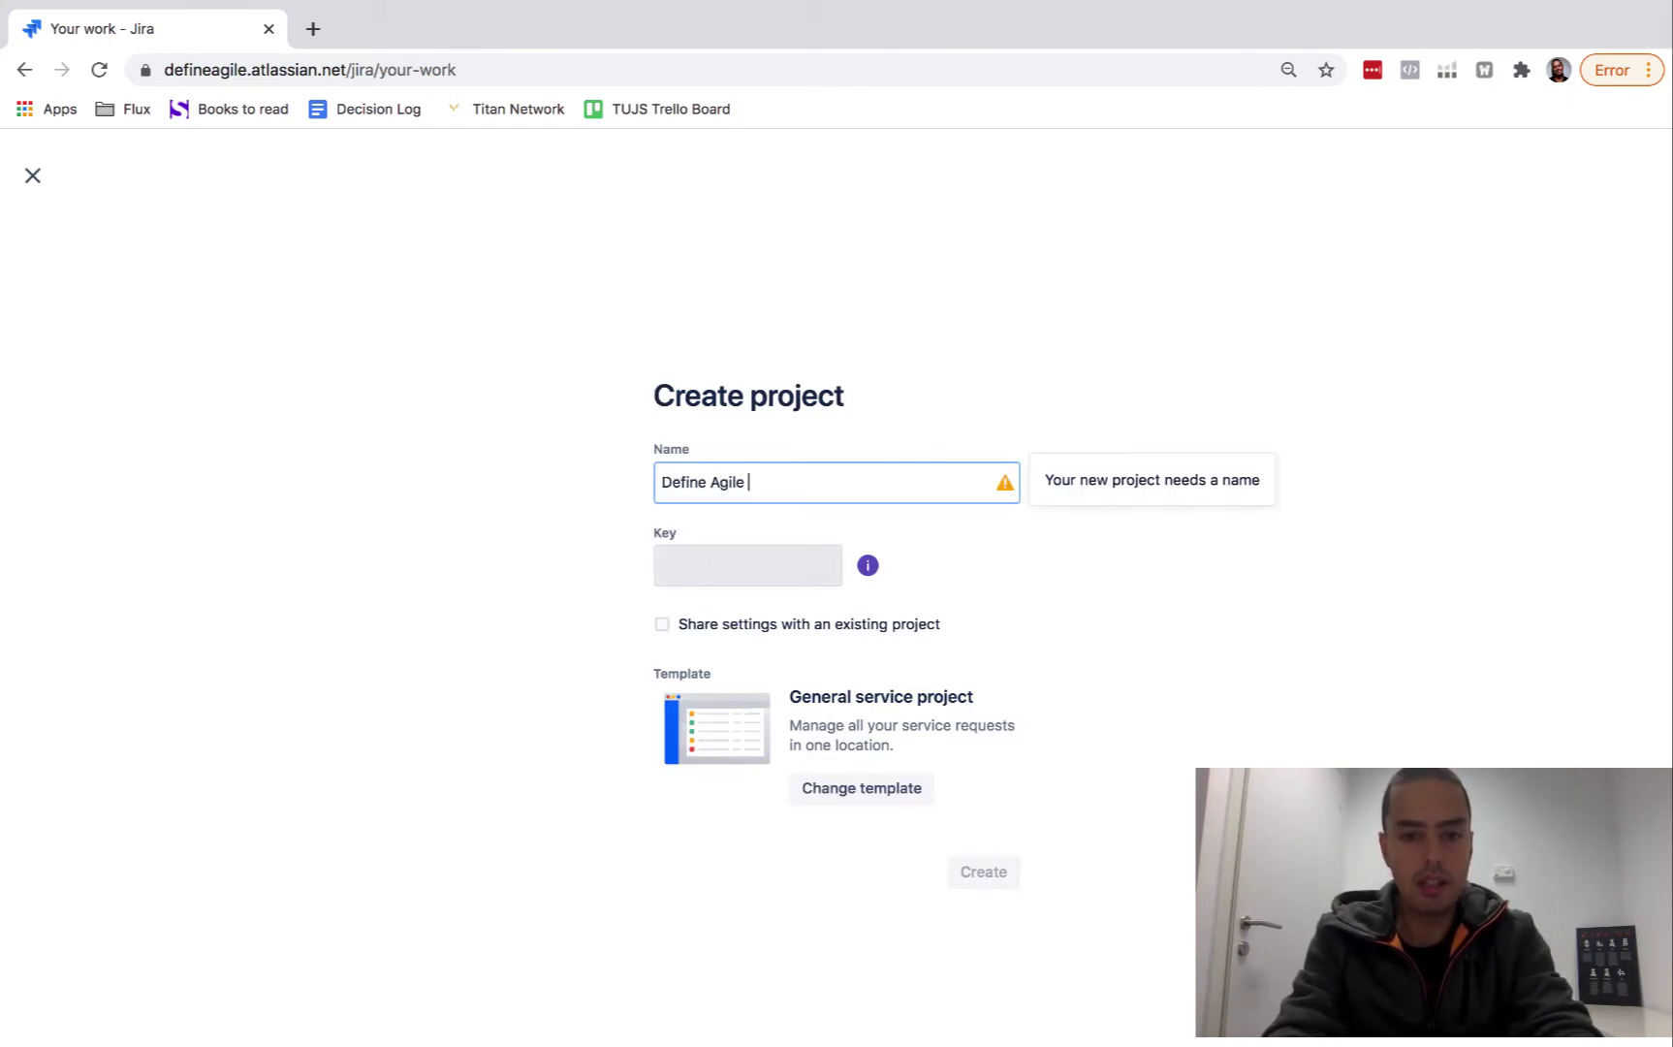
pyautogui.write('Kanban Test')
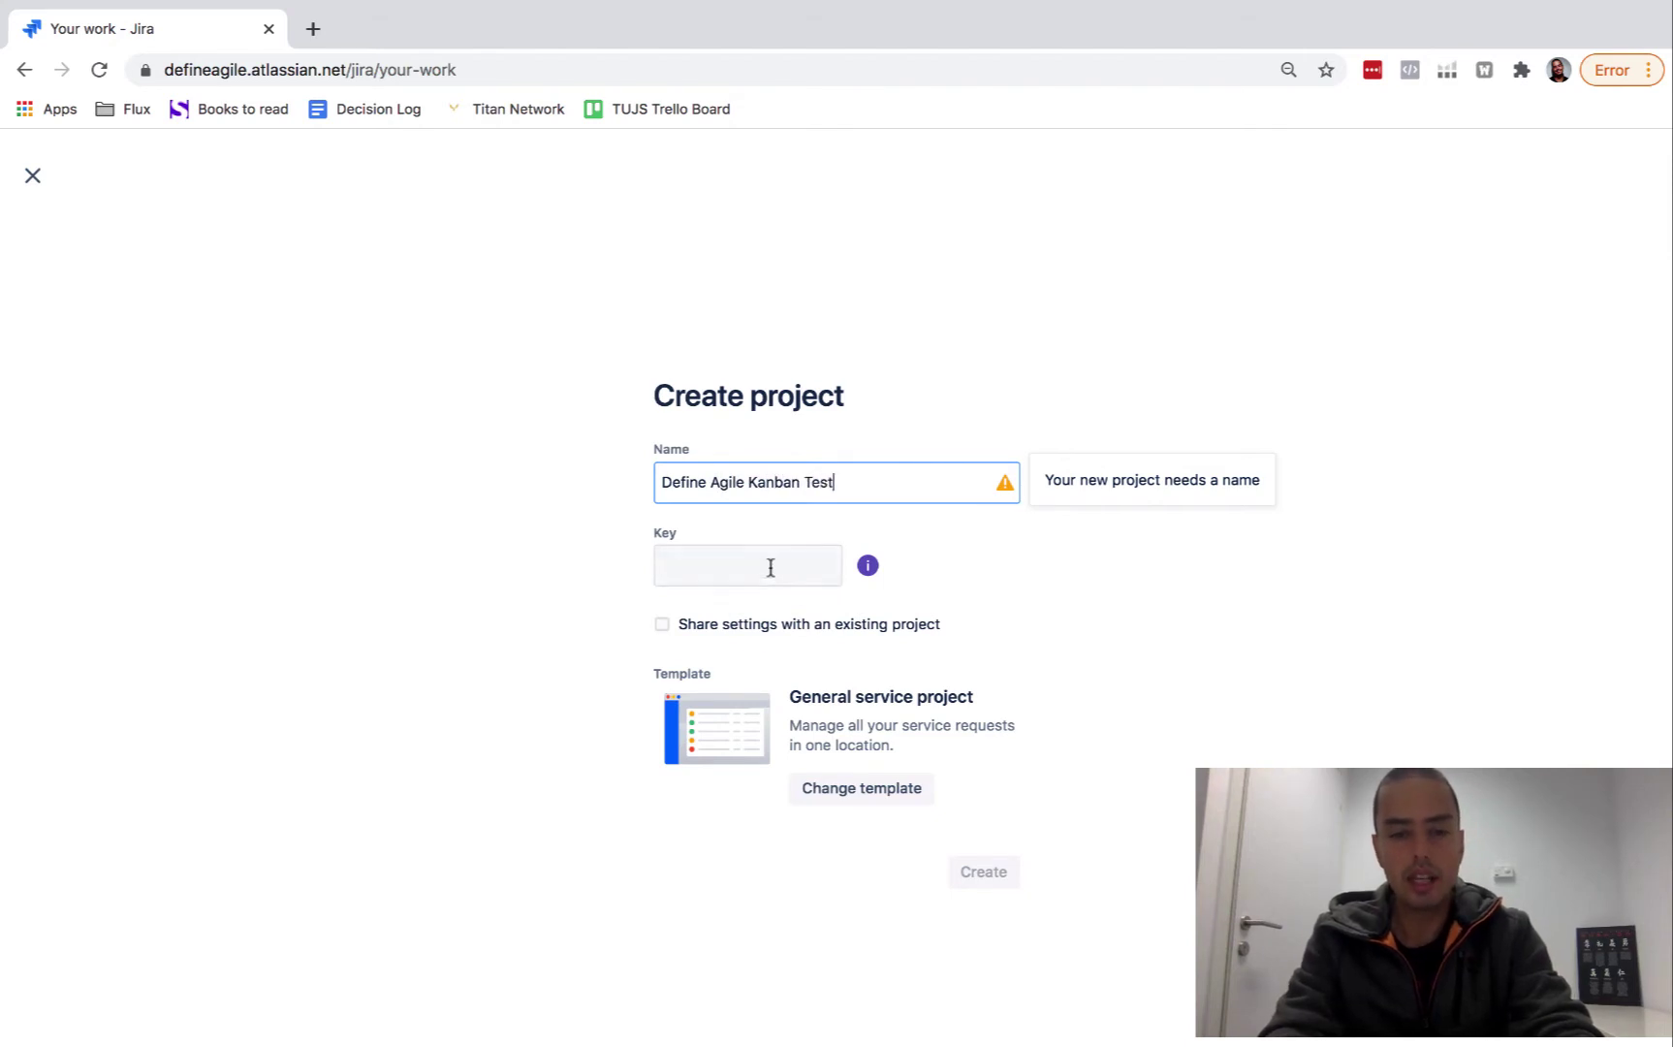
pyautogui.click(770, 567)
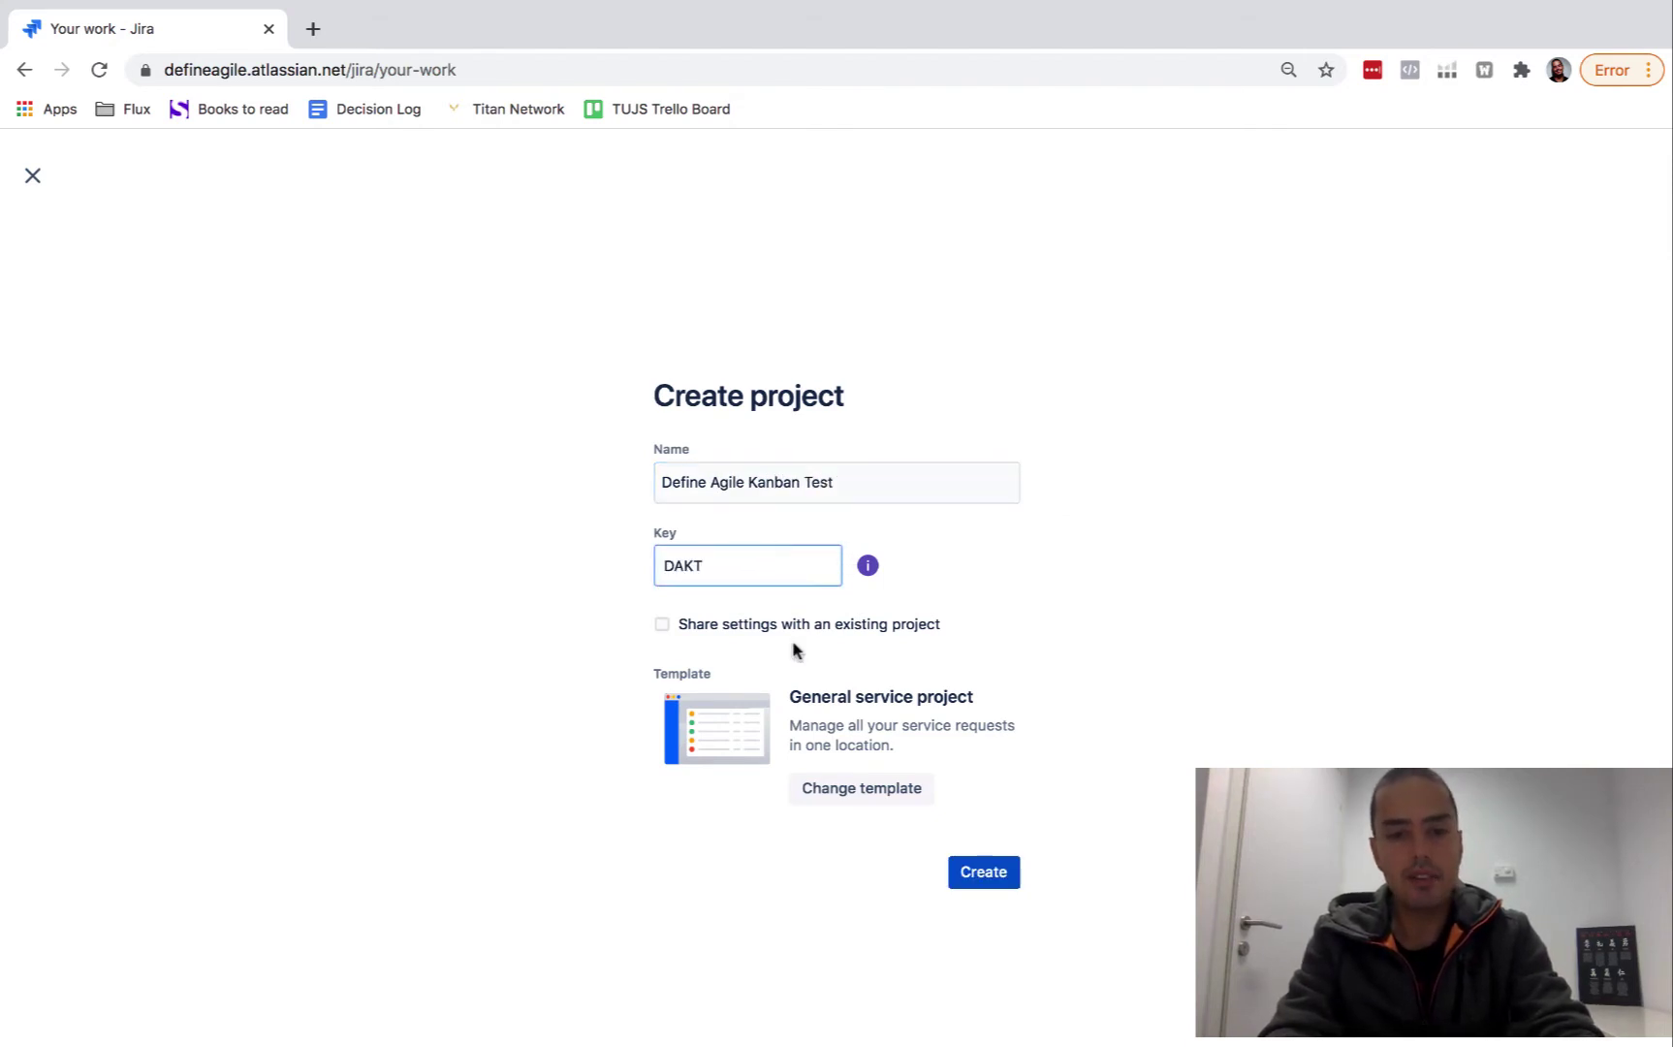
# Change the project template to the classic Software Kanban template and create the project
pyautogui.click(861, 793)
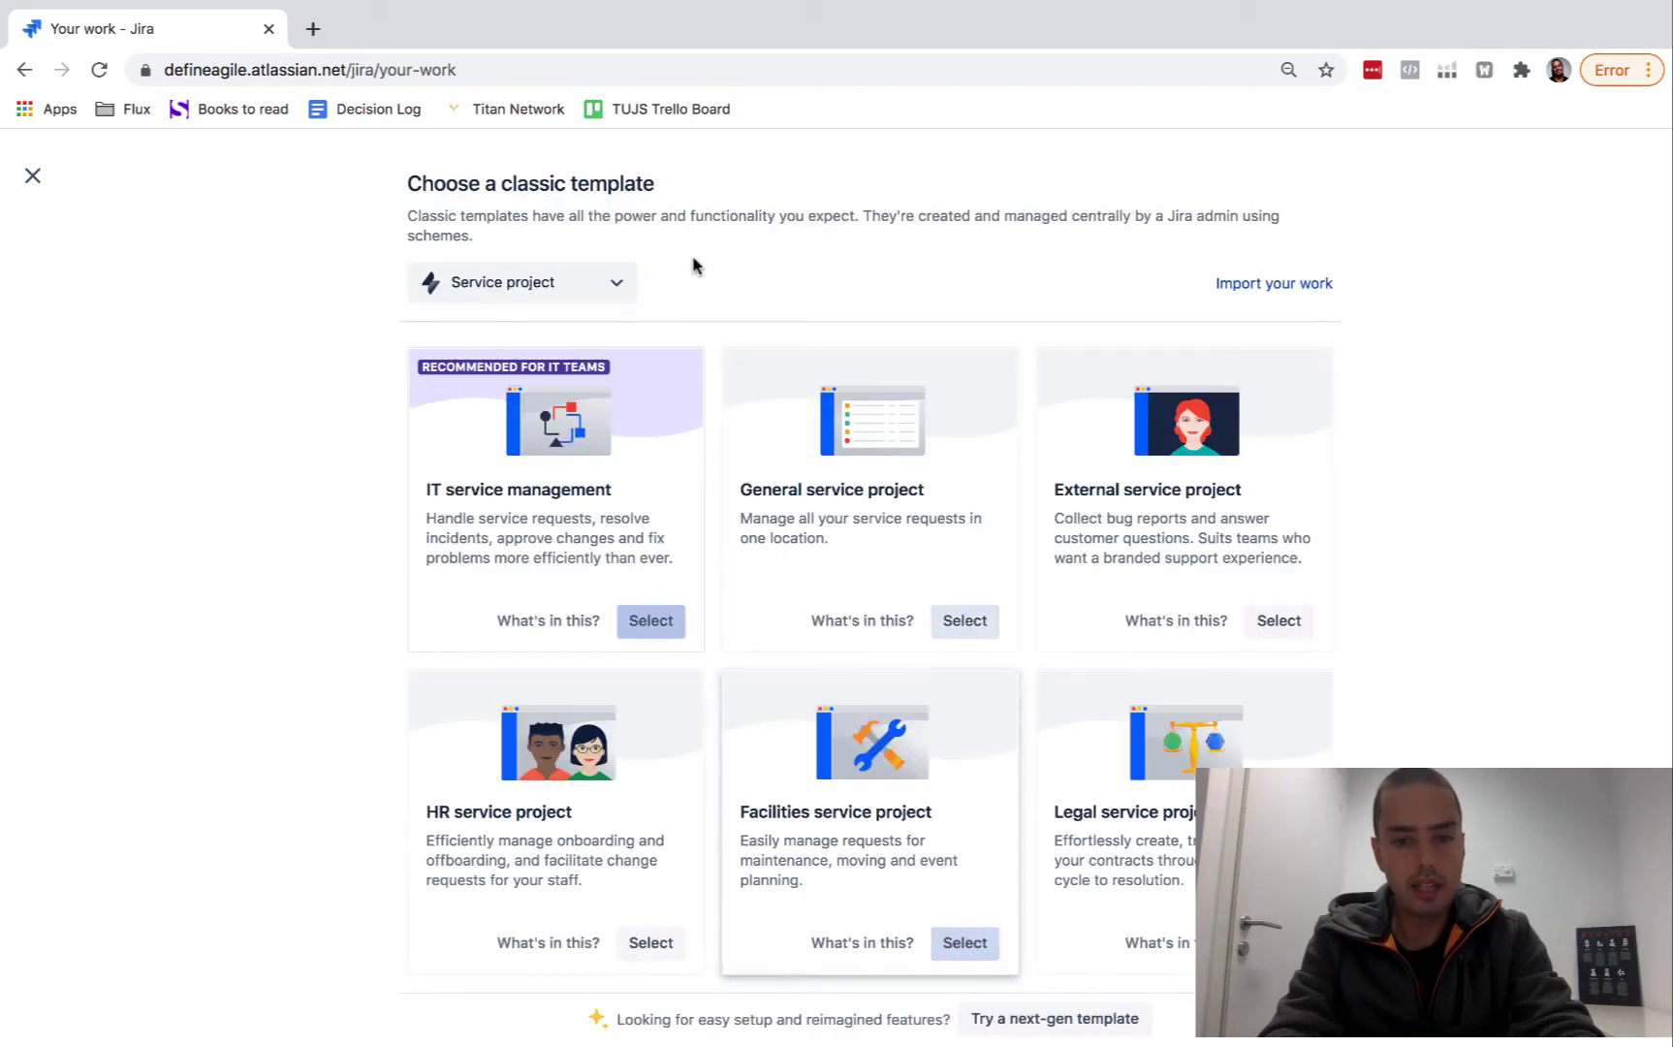
pyautogui.click(520, 283)
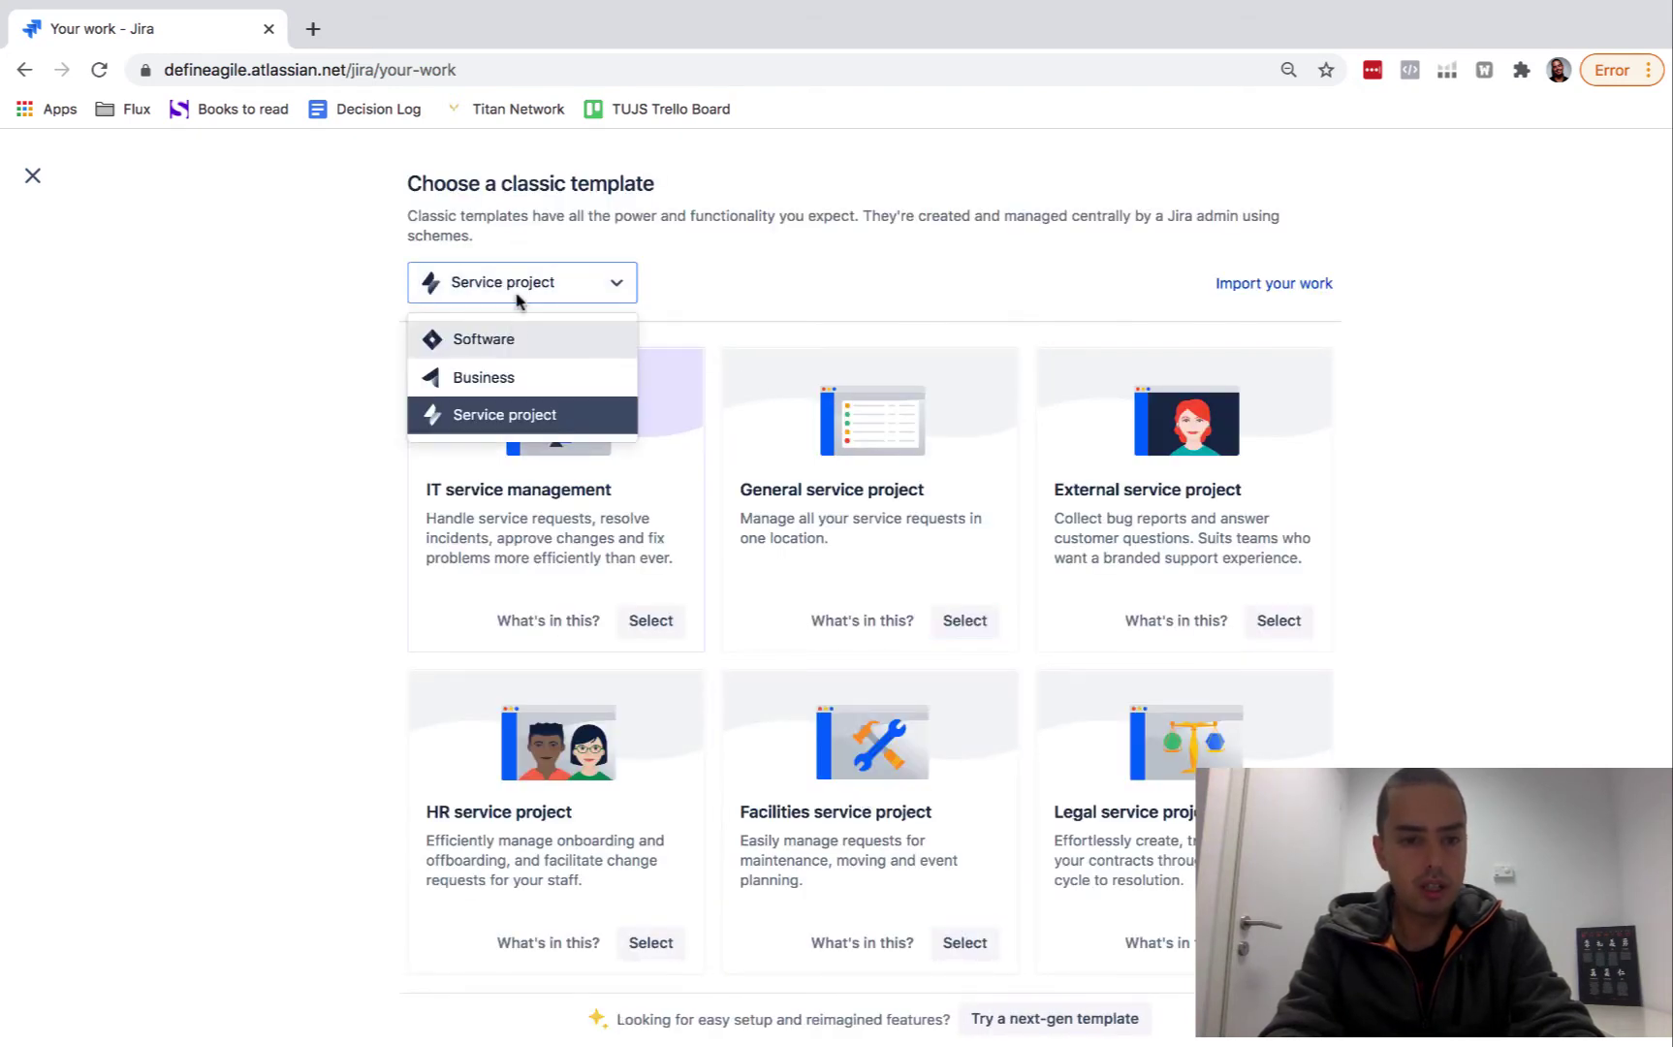
pyautogui.click(516, 338)
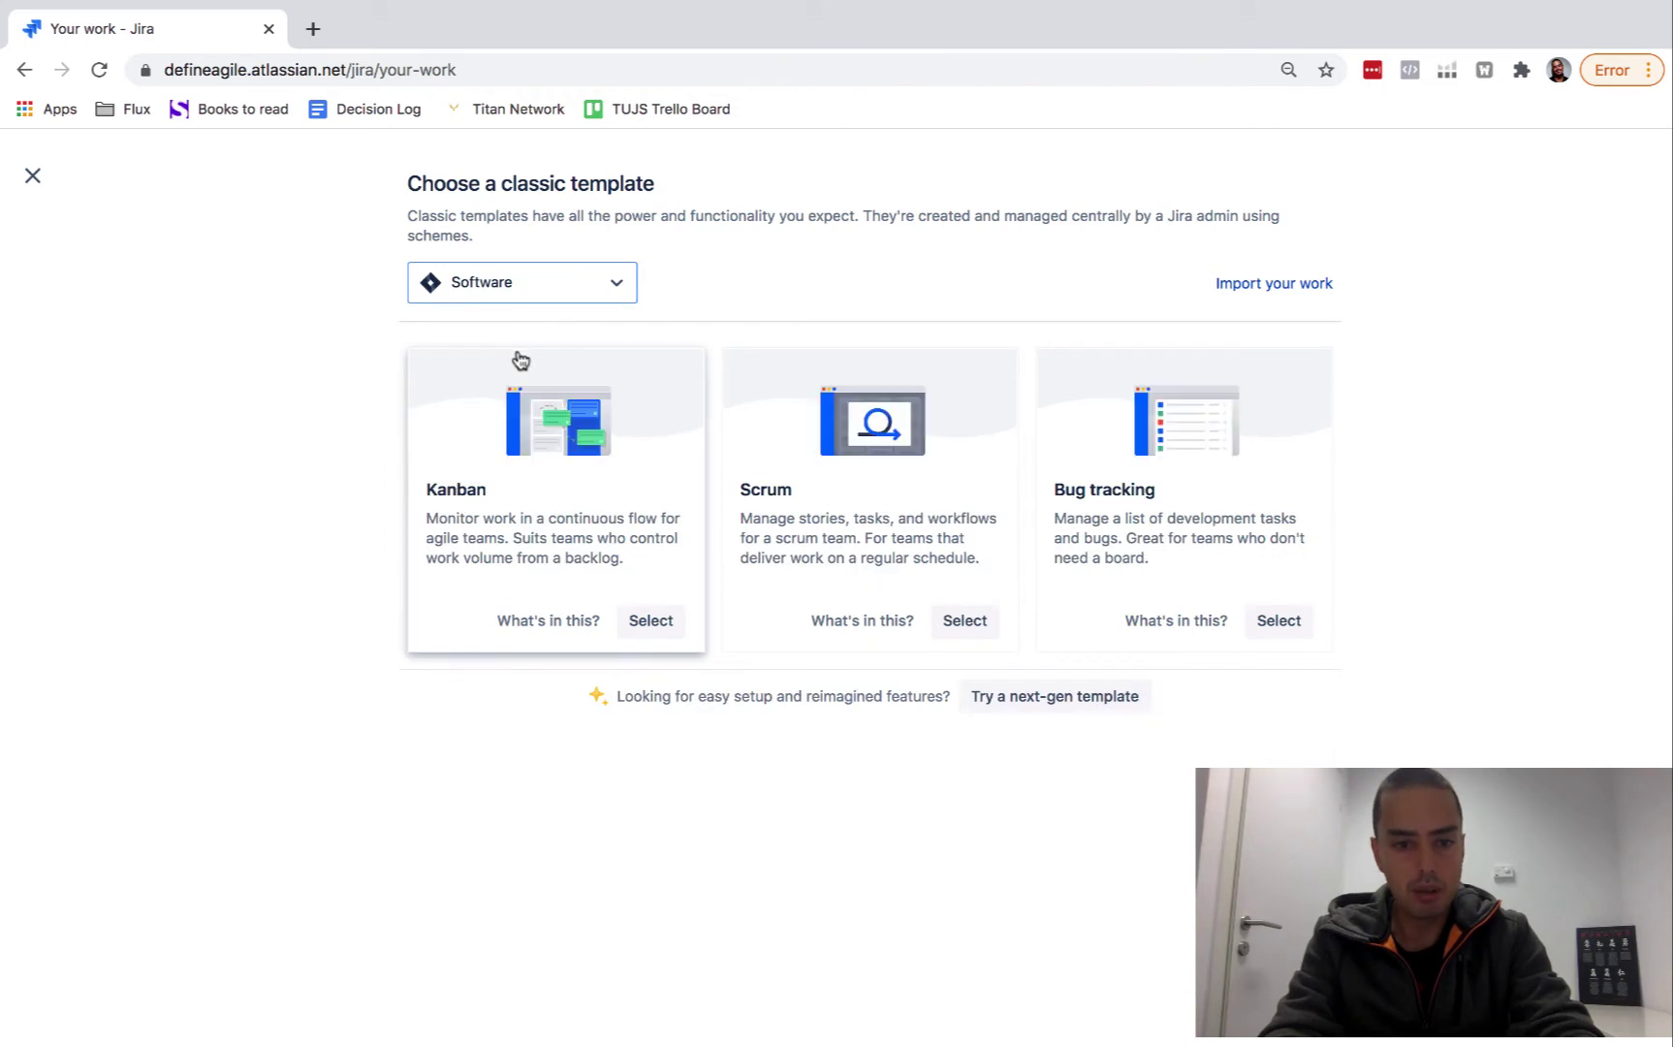
pyautogui.click(648, 620)
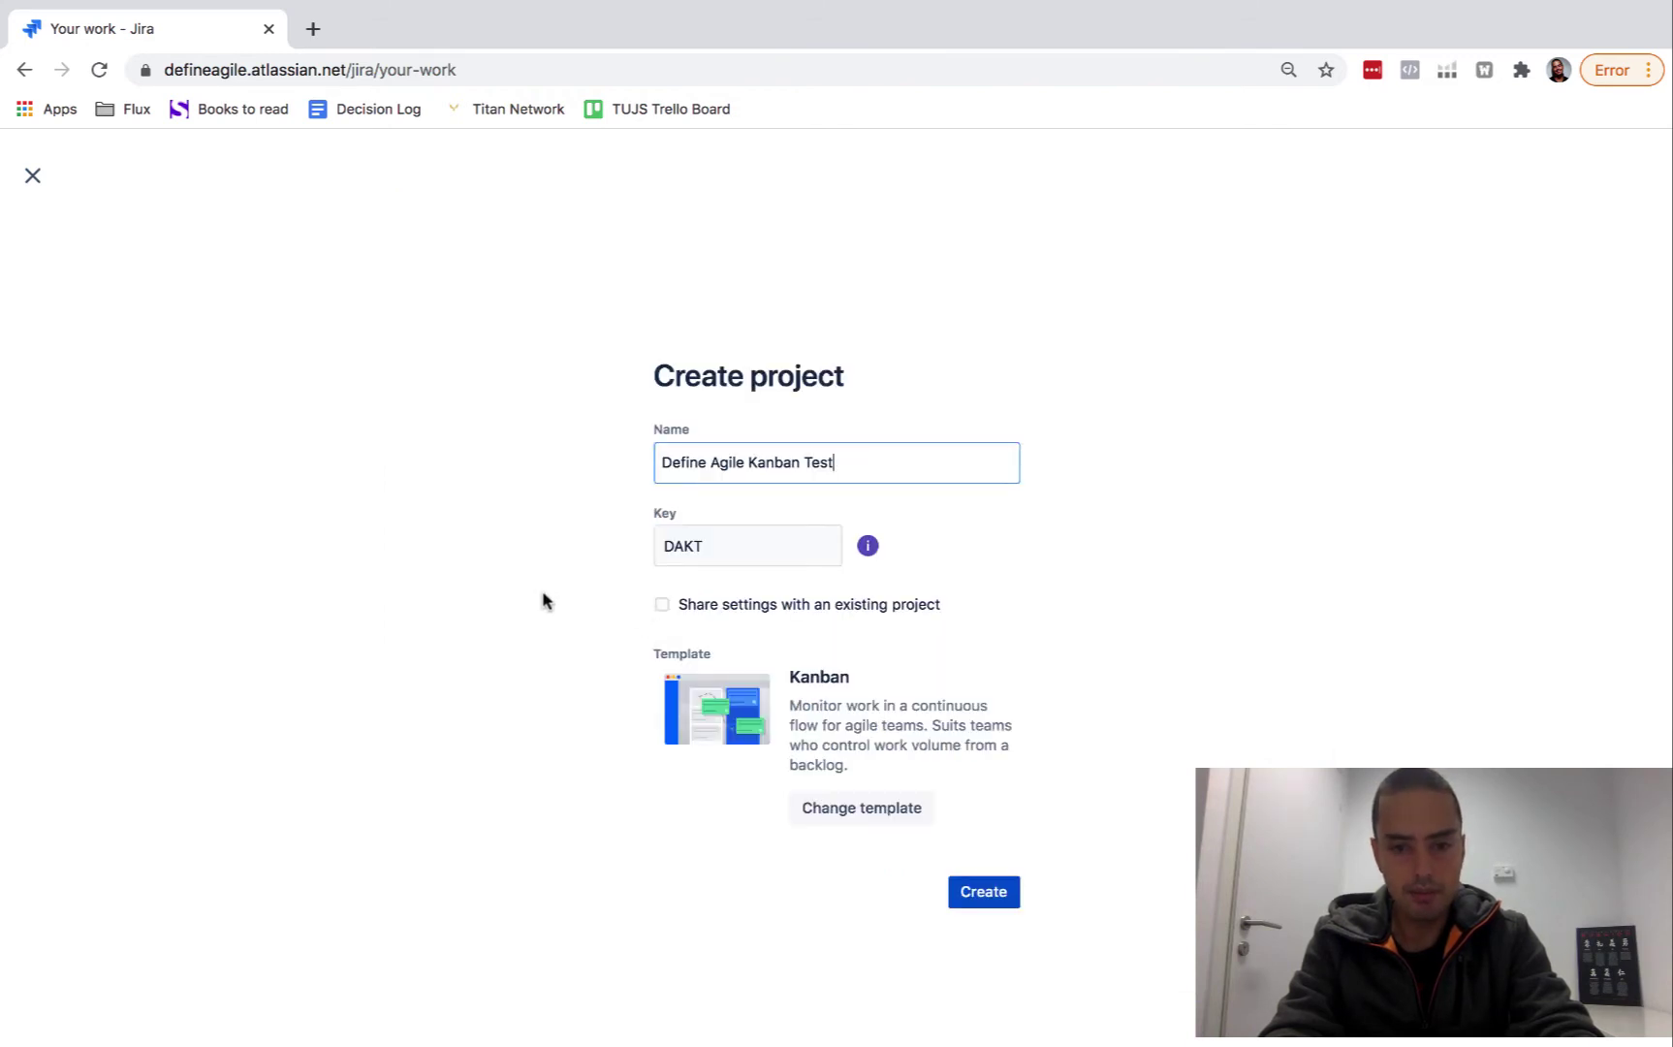
pyautogui.scroll(-1, 541, 597)
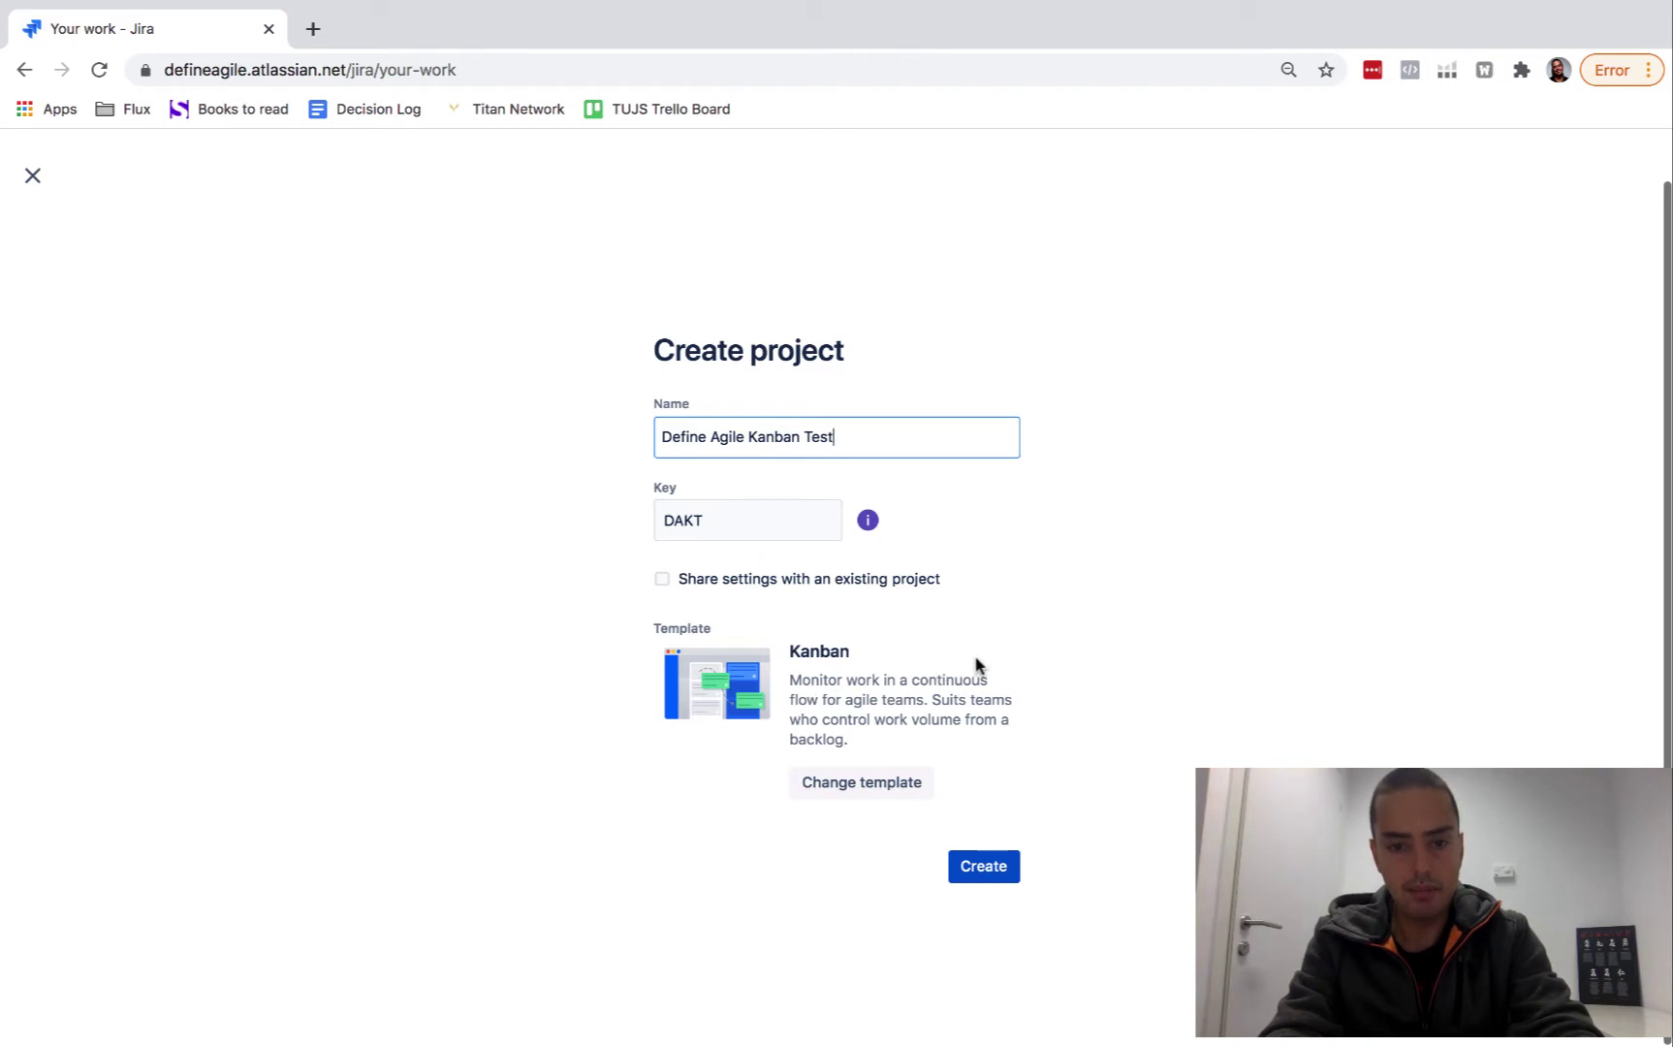
pyautogui.click(998, 868)
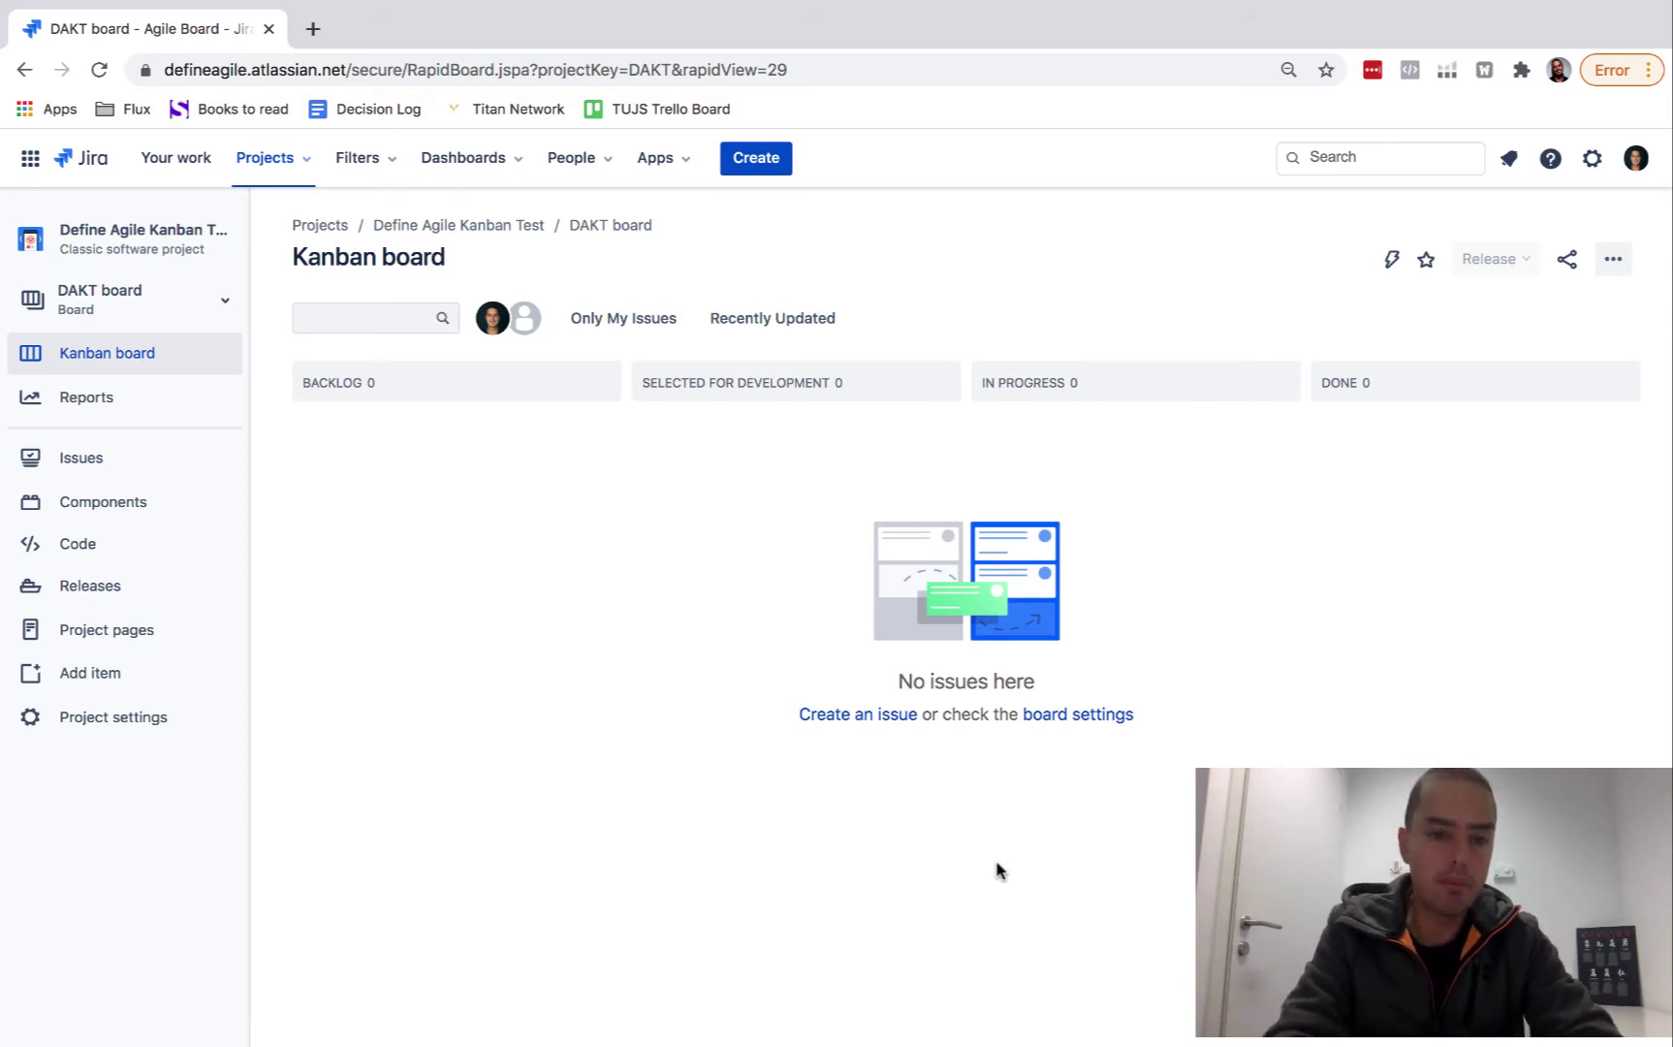
# Create an issue of type Story with the summary "Story #1" in the new project
pyautogui.click(763, 164)
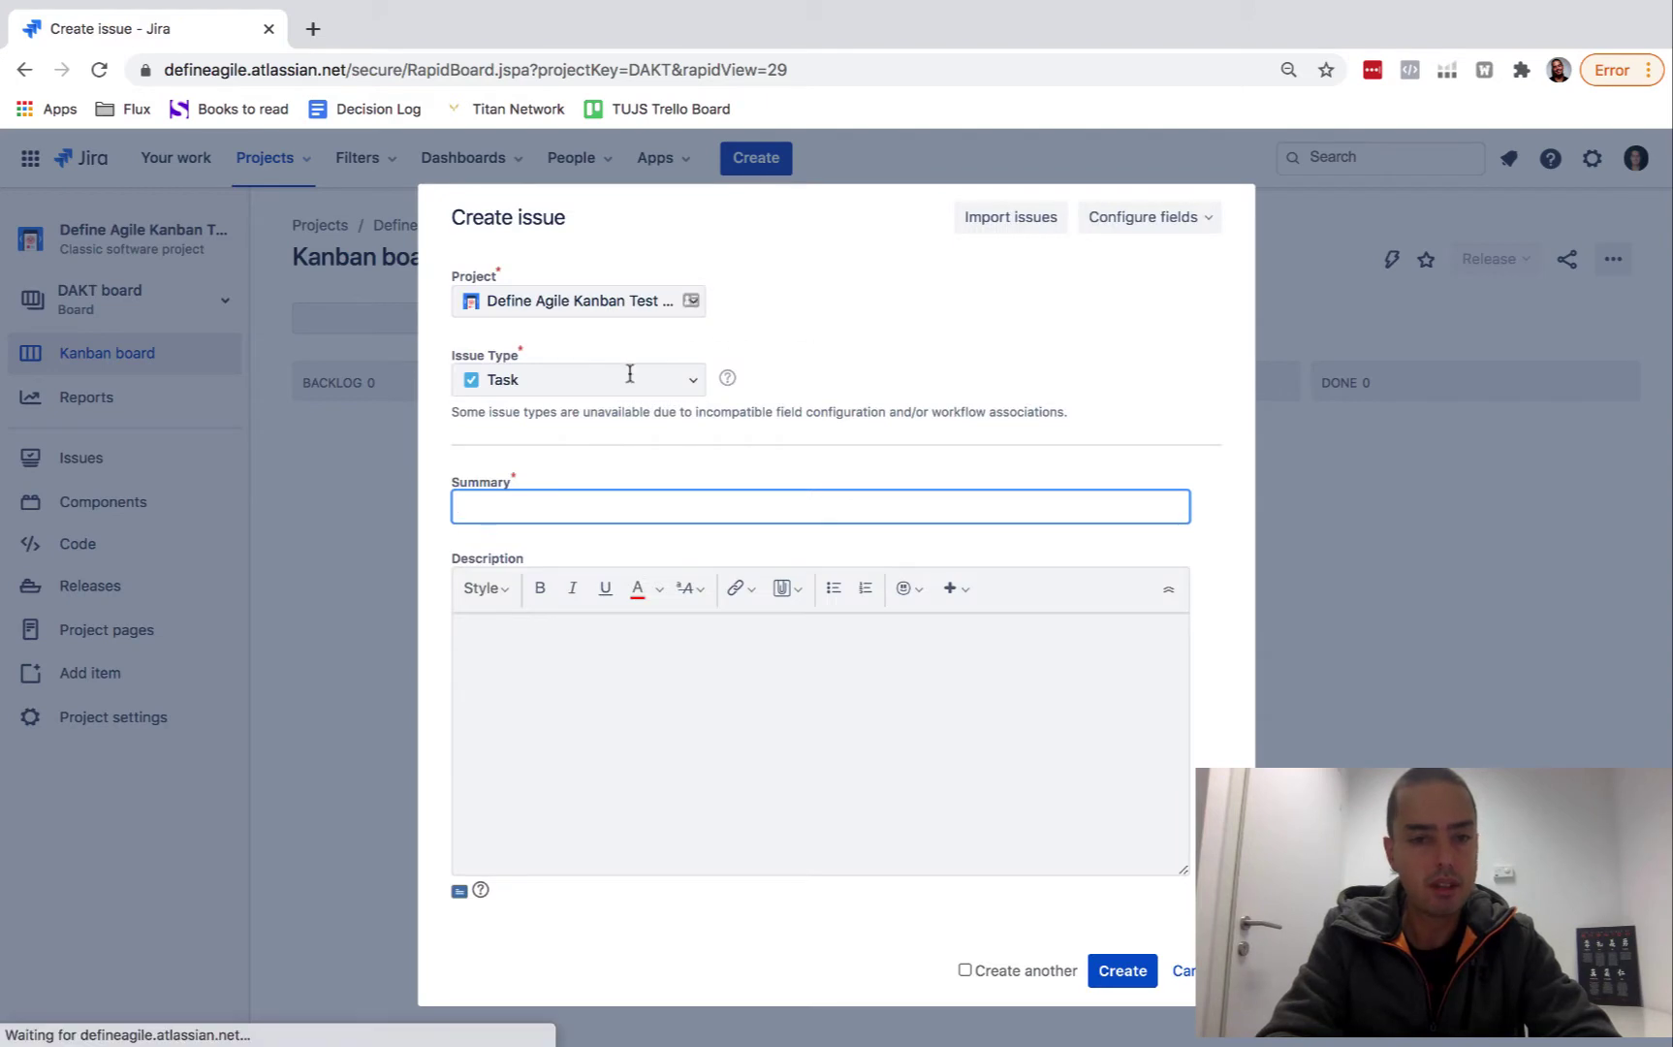
pyautogui.click(630, 373)
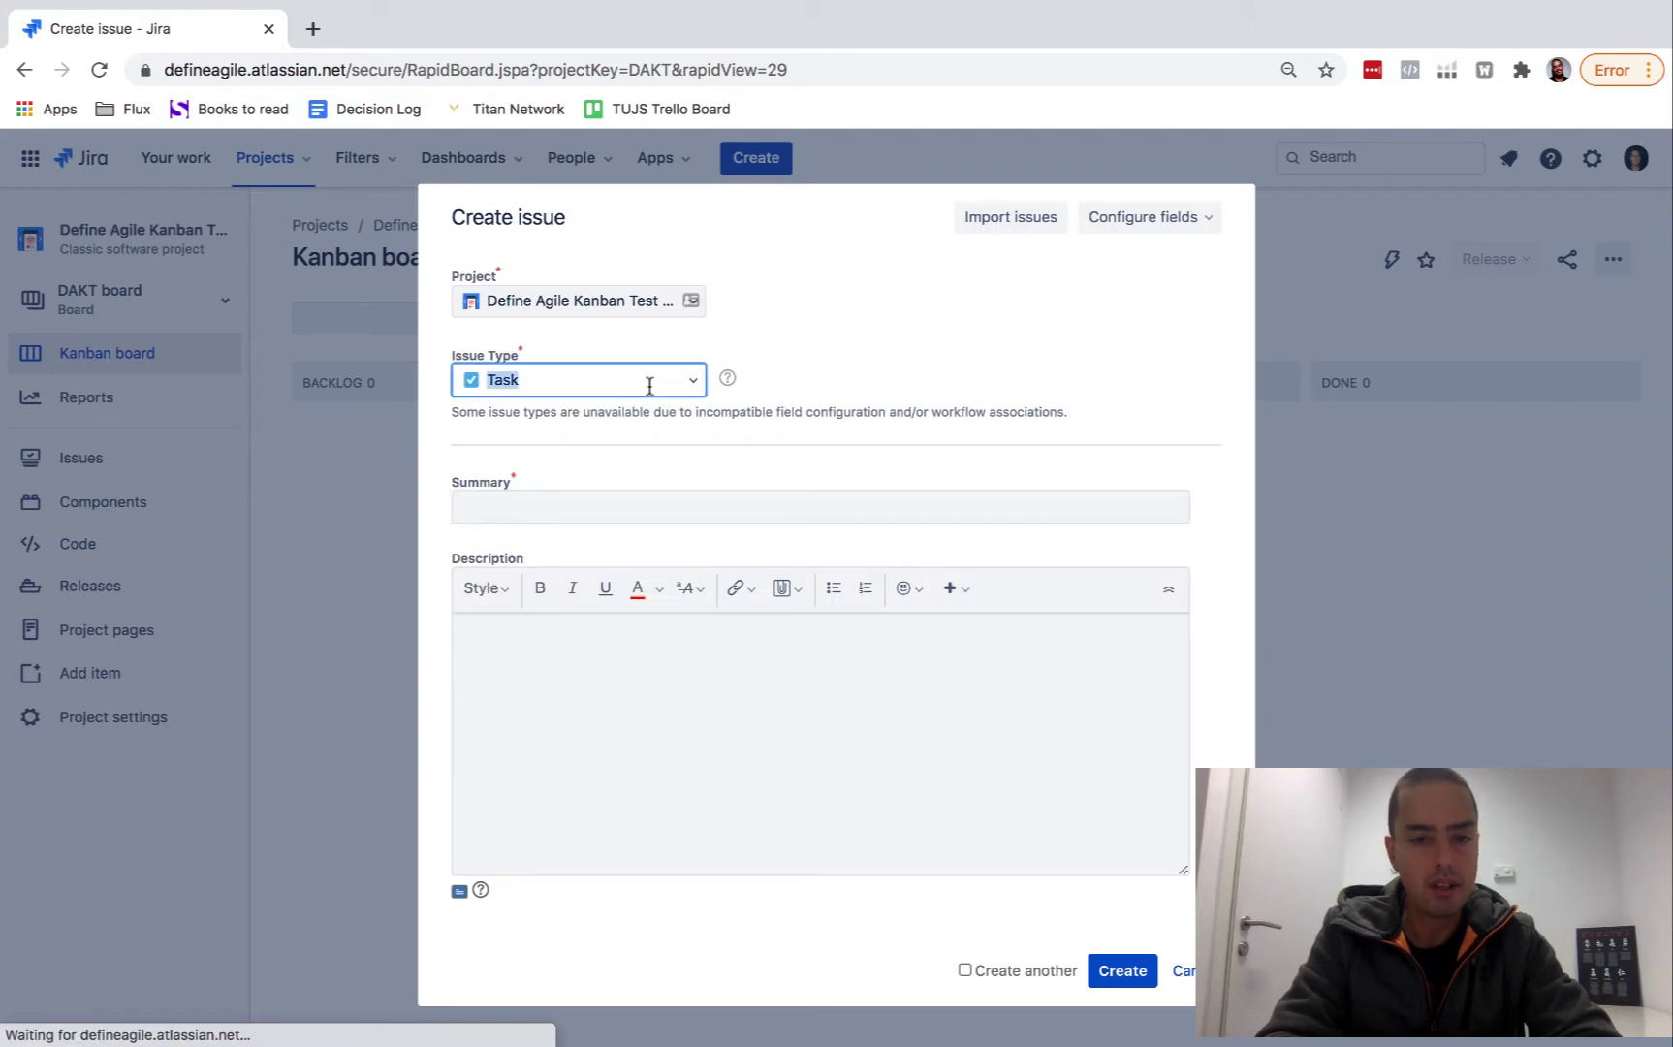
pyautogui.click(679, 379)
pyautogui.click(534, 434)
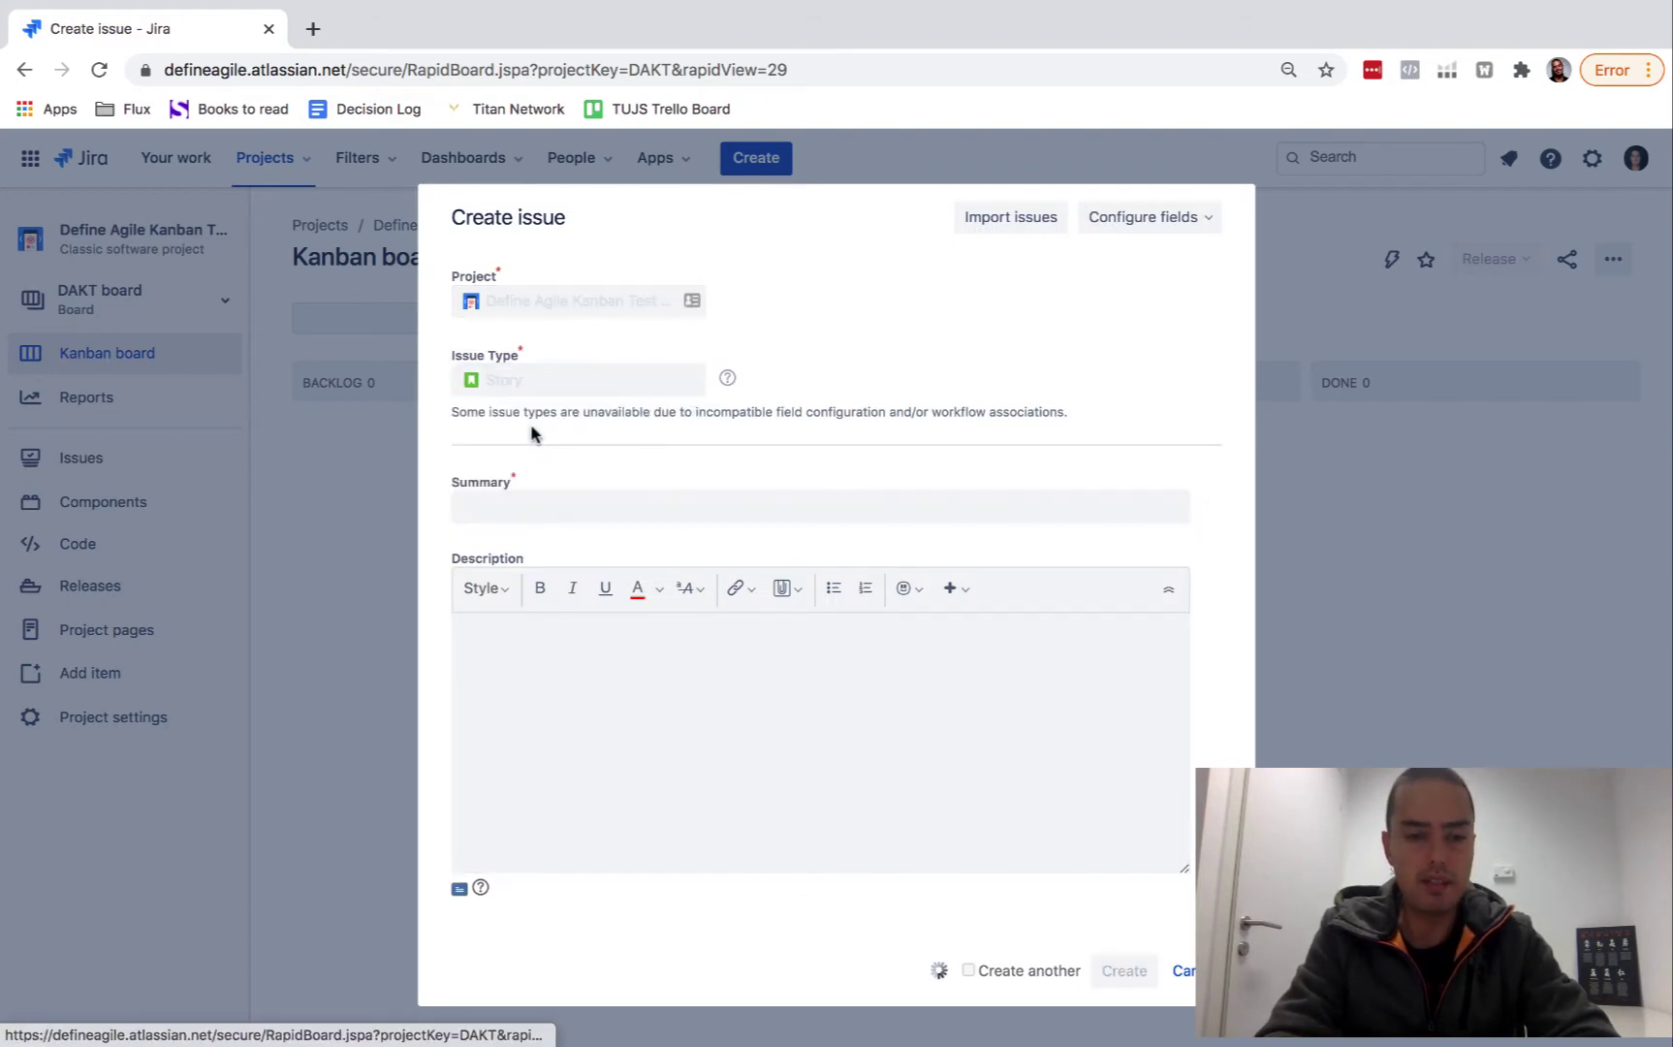
pyautogui.click(531, 501)
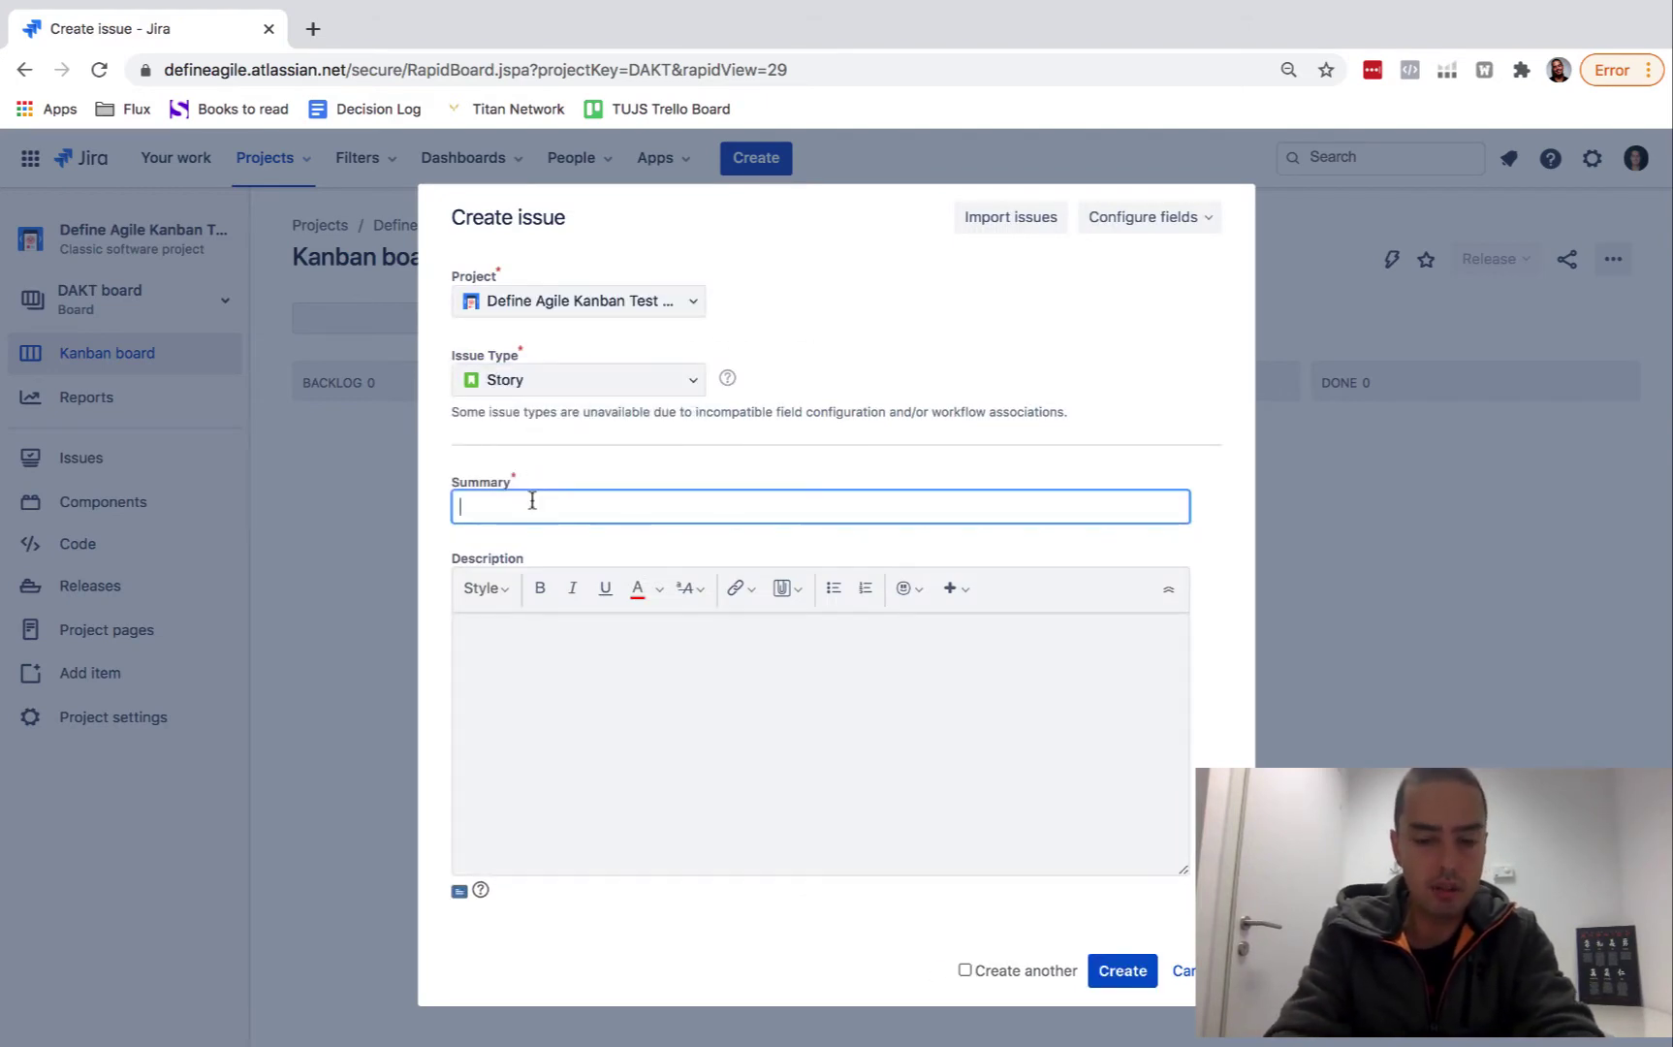
pyautogui.write('Story #1')
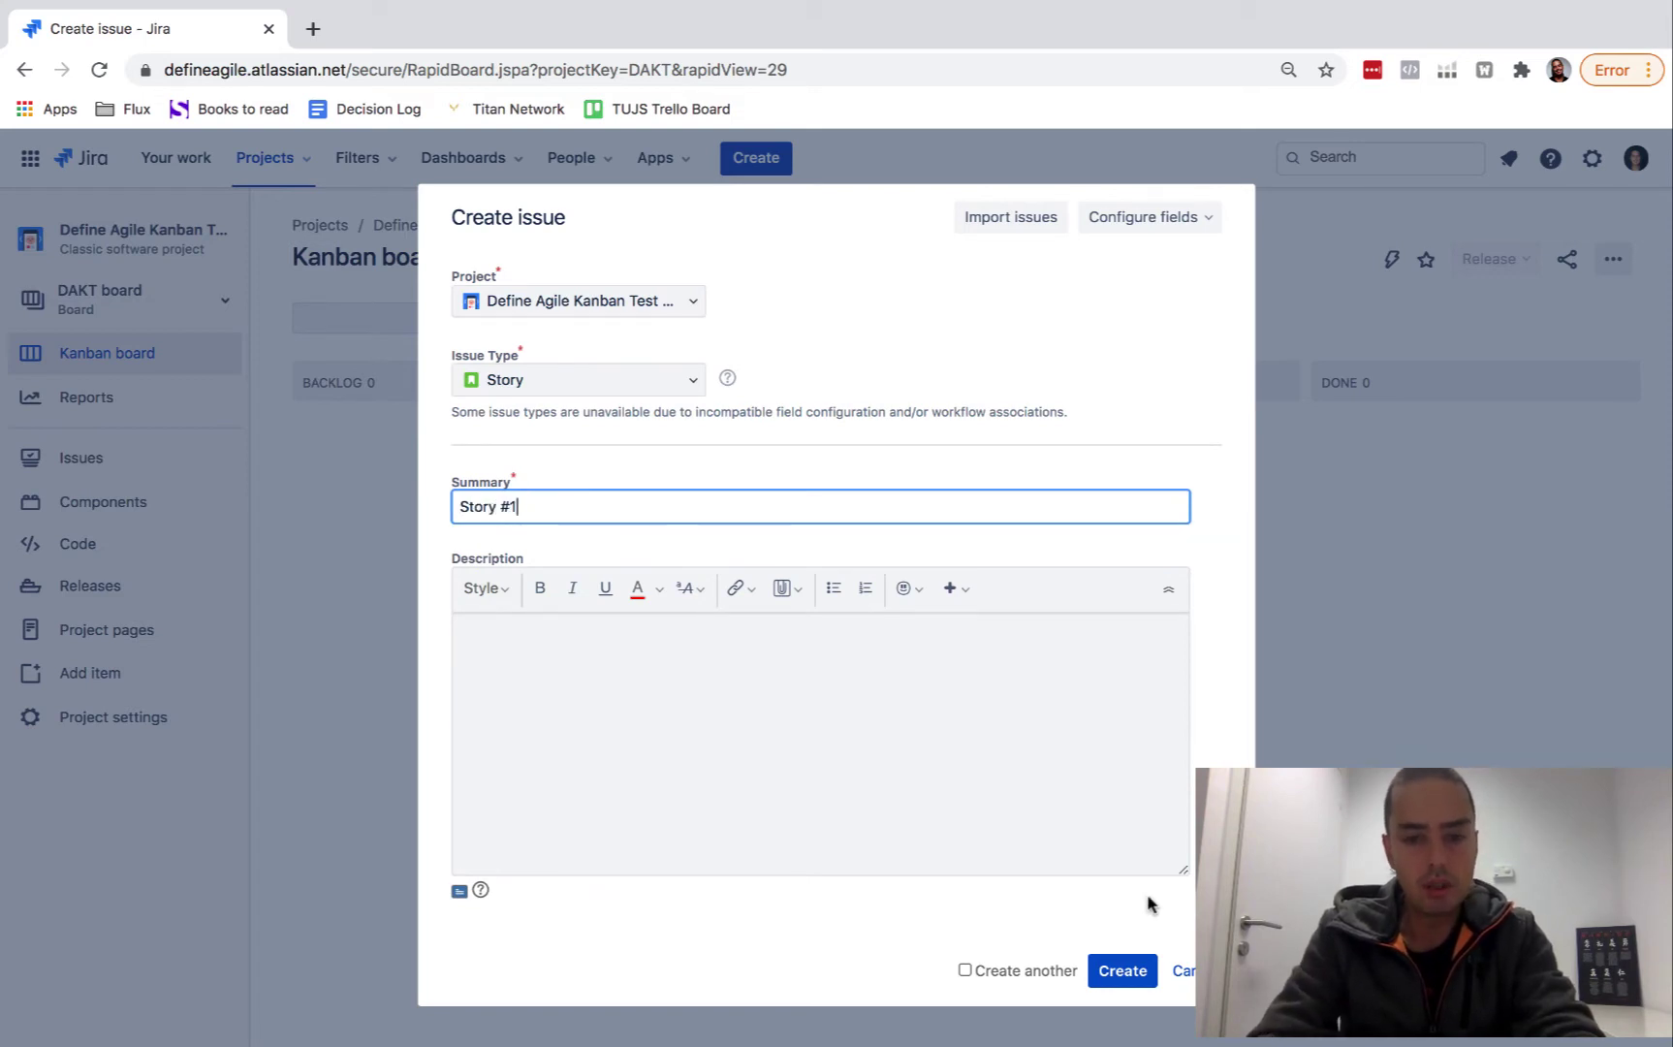
pyautogui.click(1114, 971)
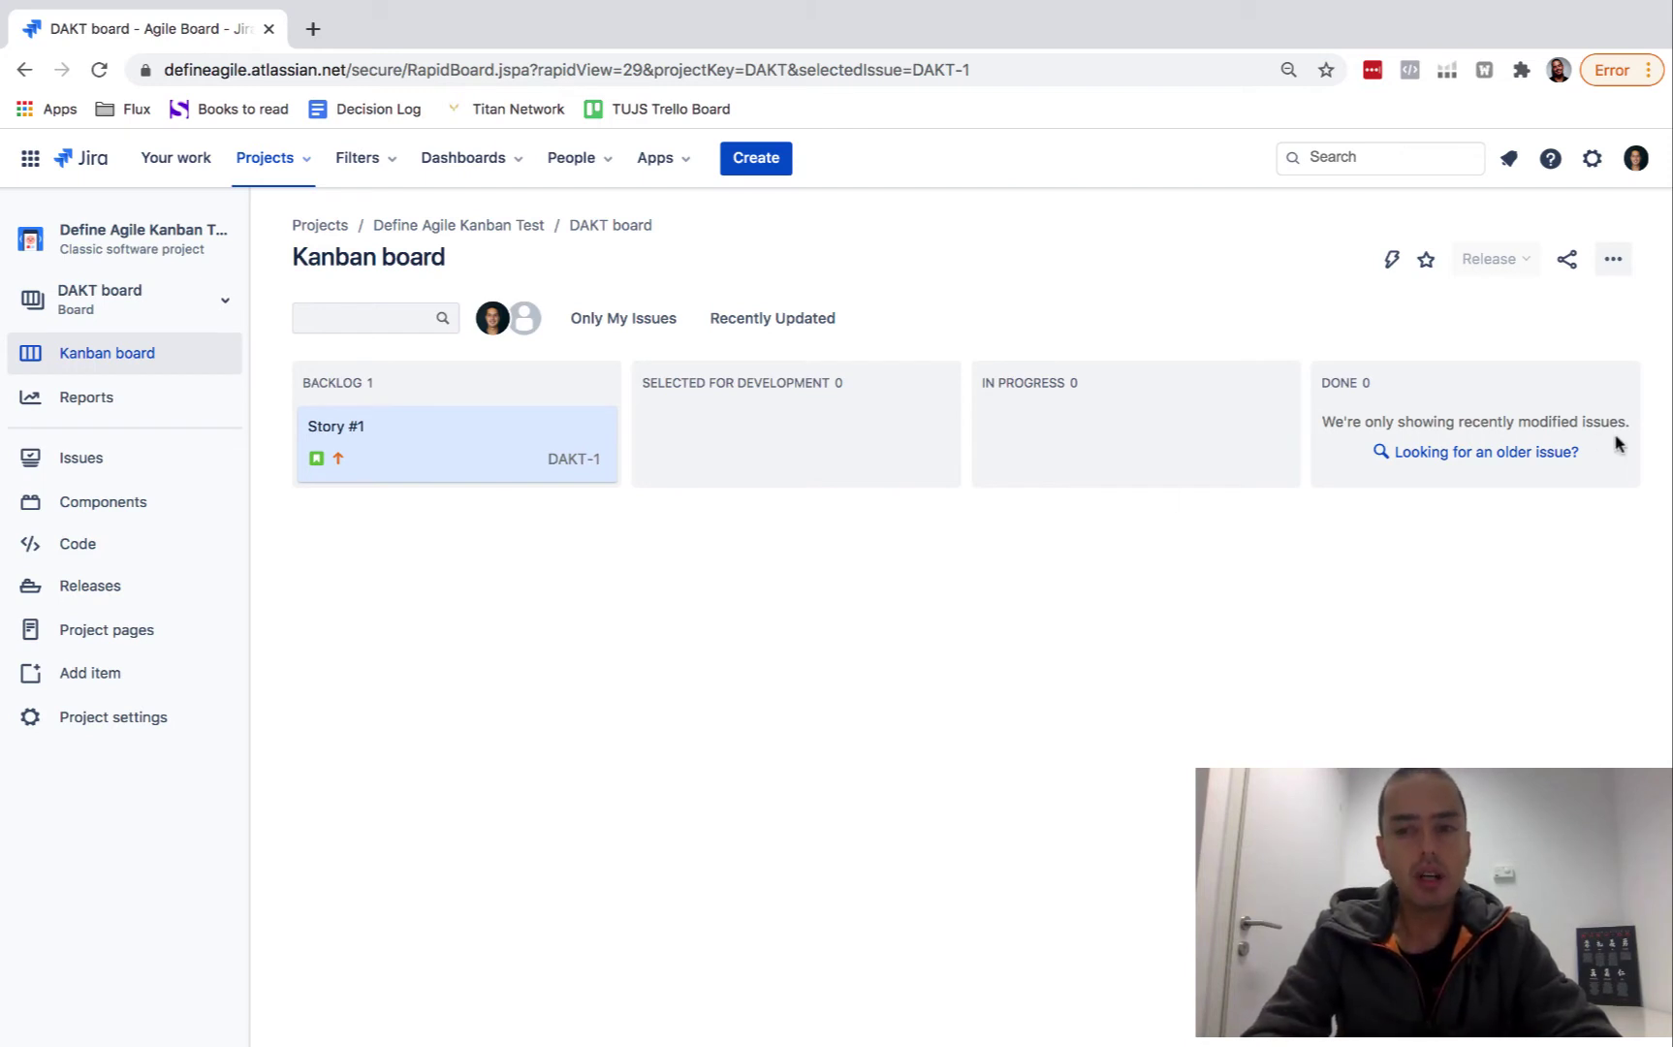
# In the board's column settings, rename the Selected for Development column to To Do
pyautogui.click(1613, 260)
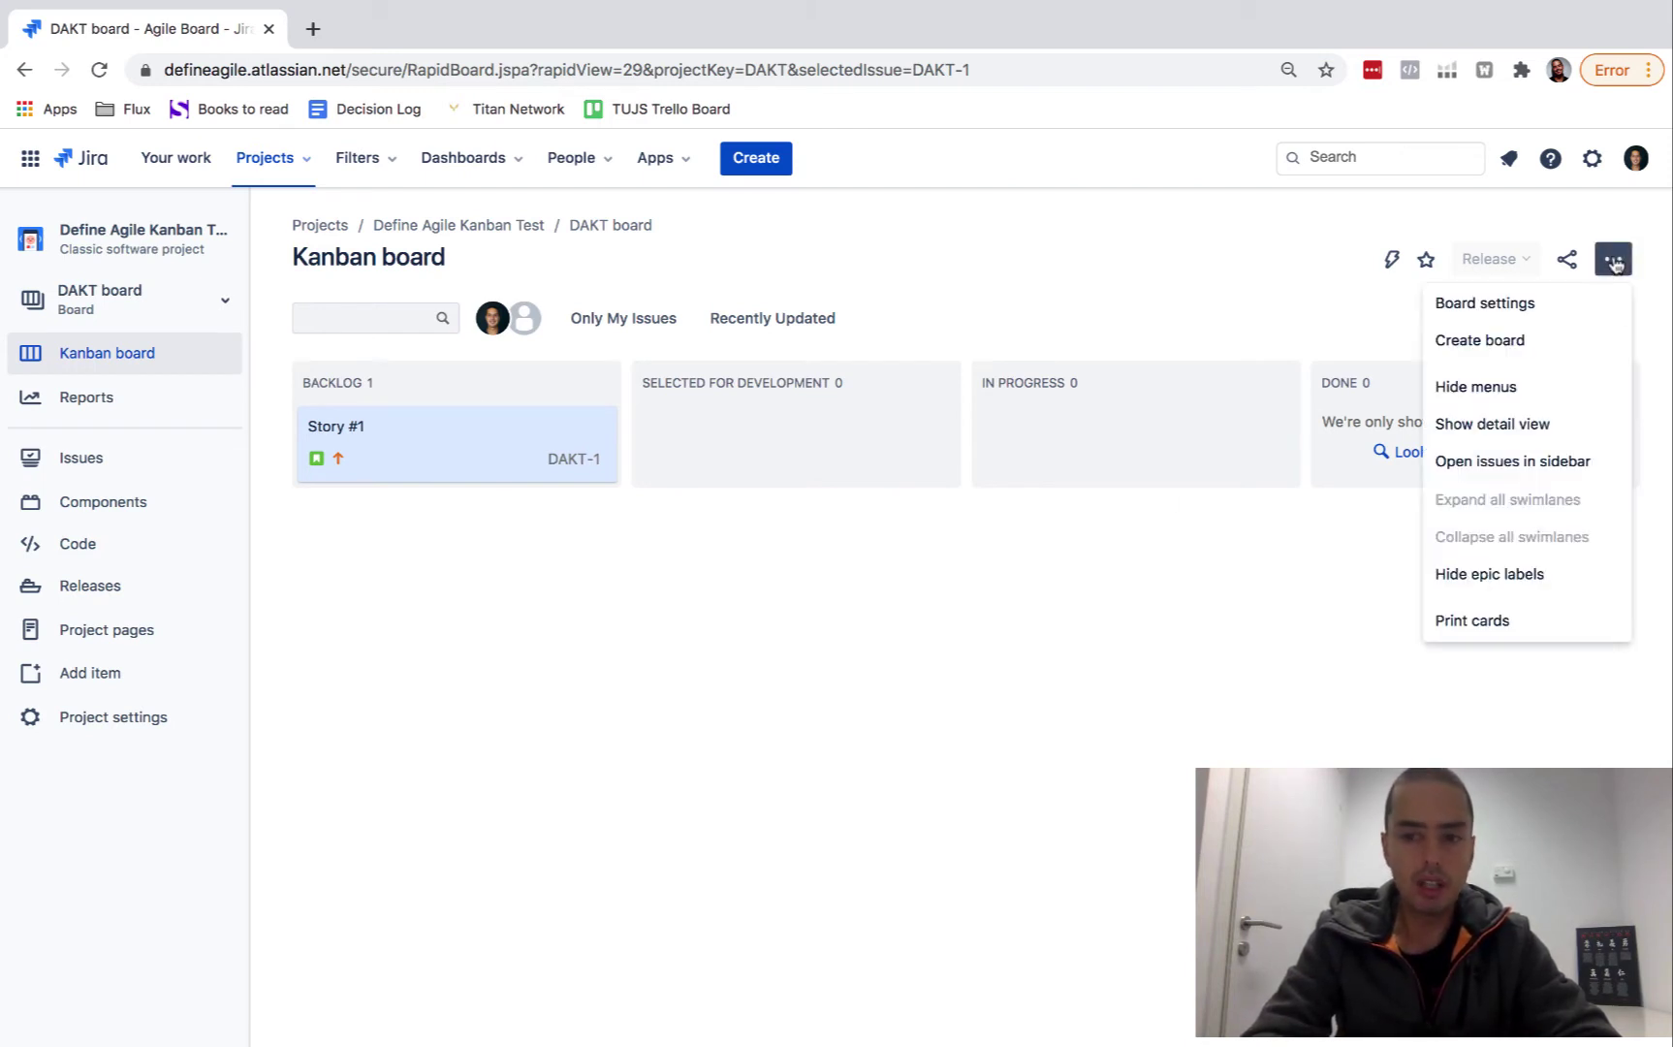
pyautogui.click(1484, 306)
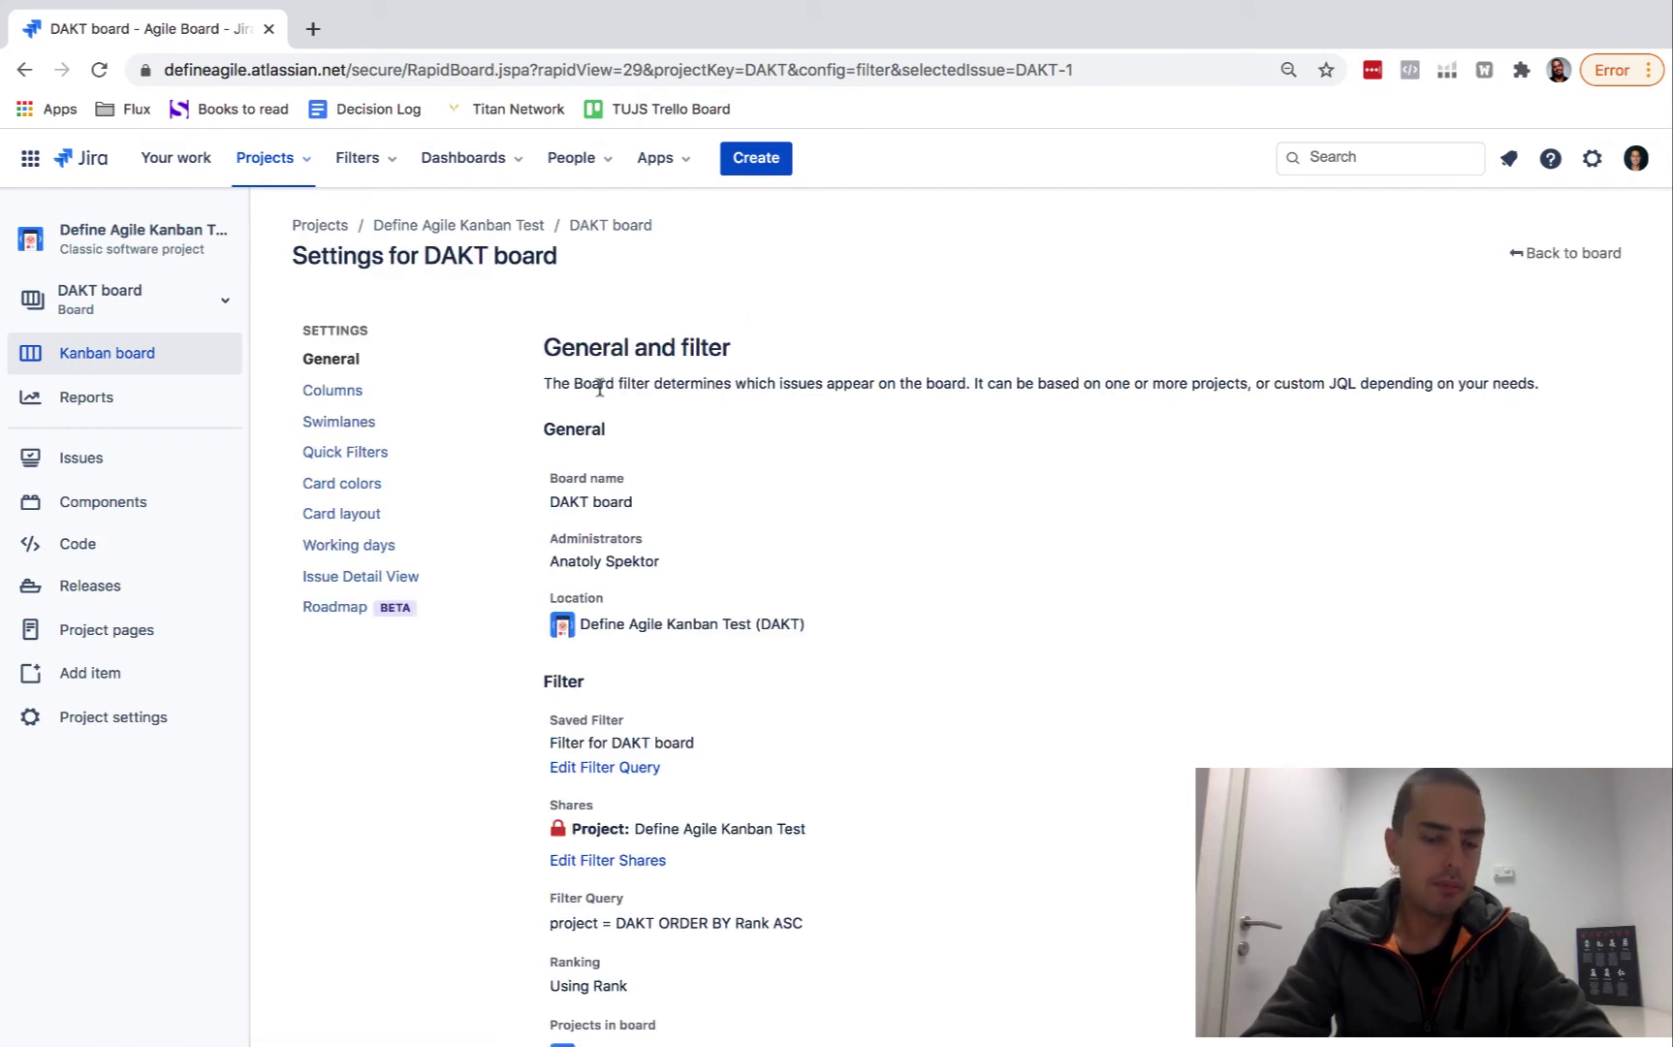
pyautogui.click(364, 399)
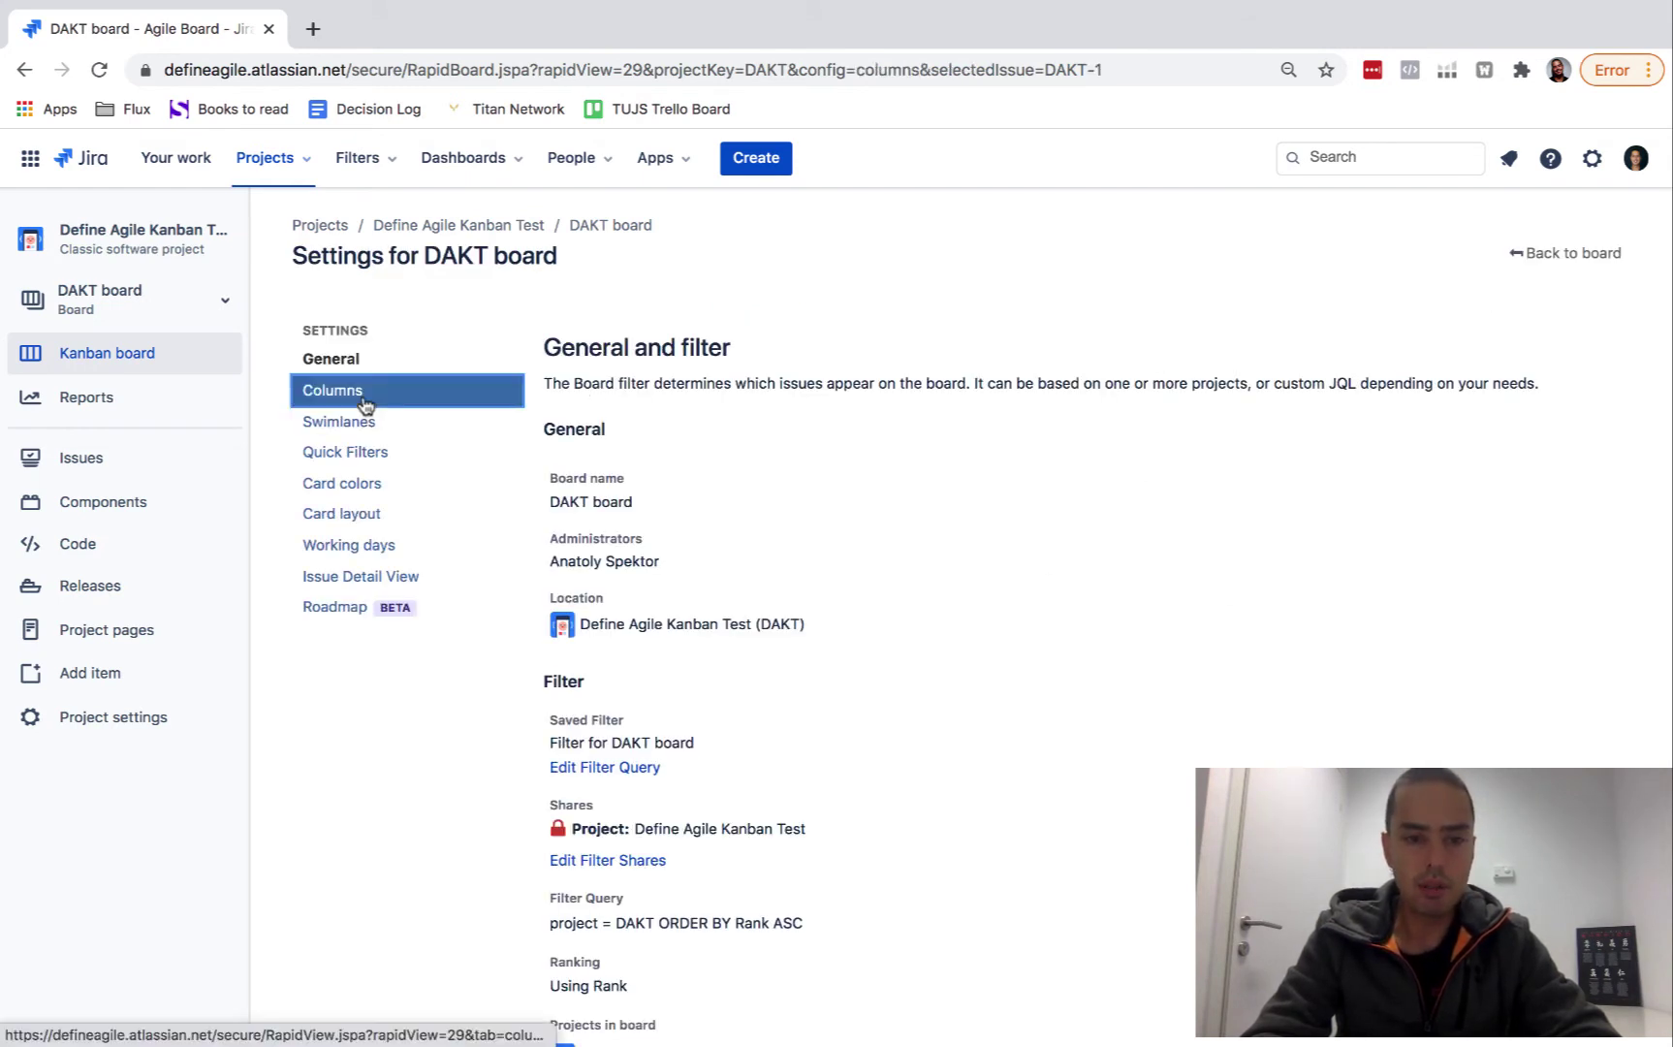
pyautogui.scroll(-2, 1095, 470)
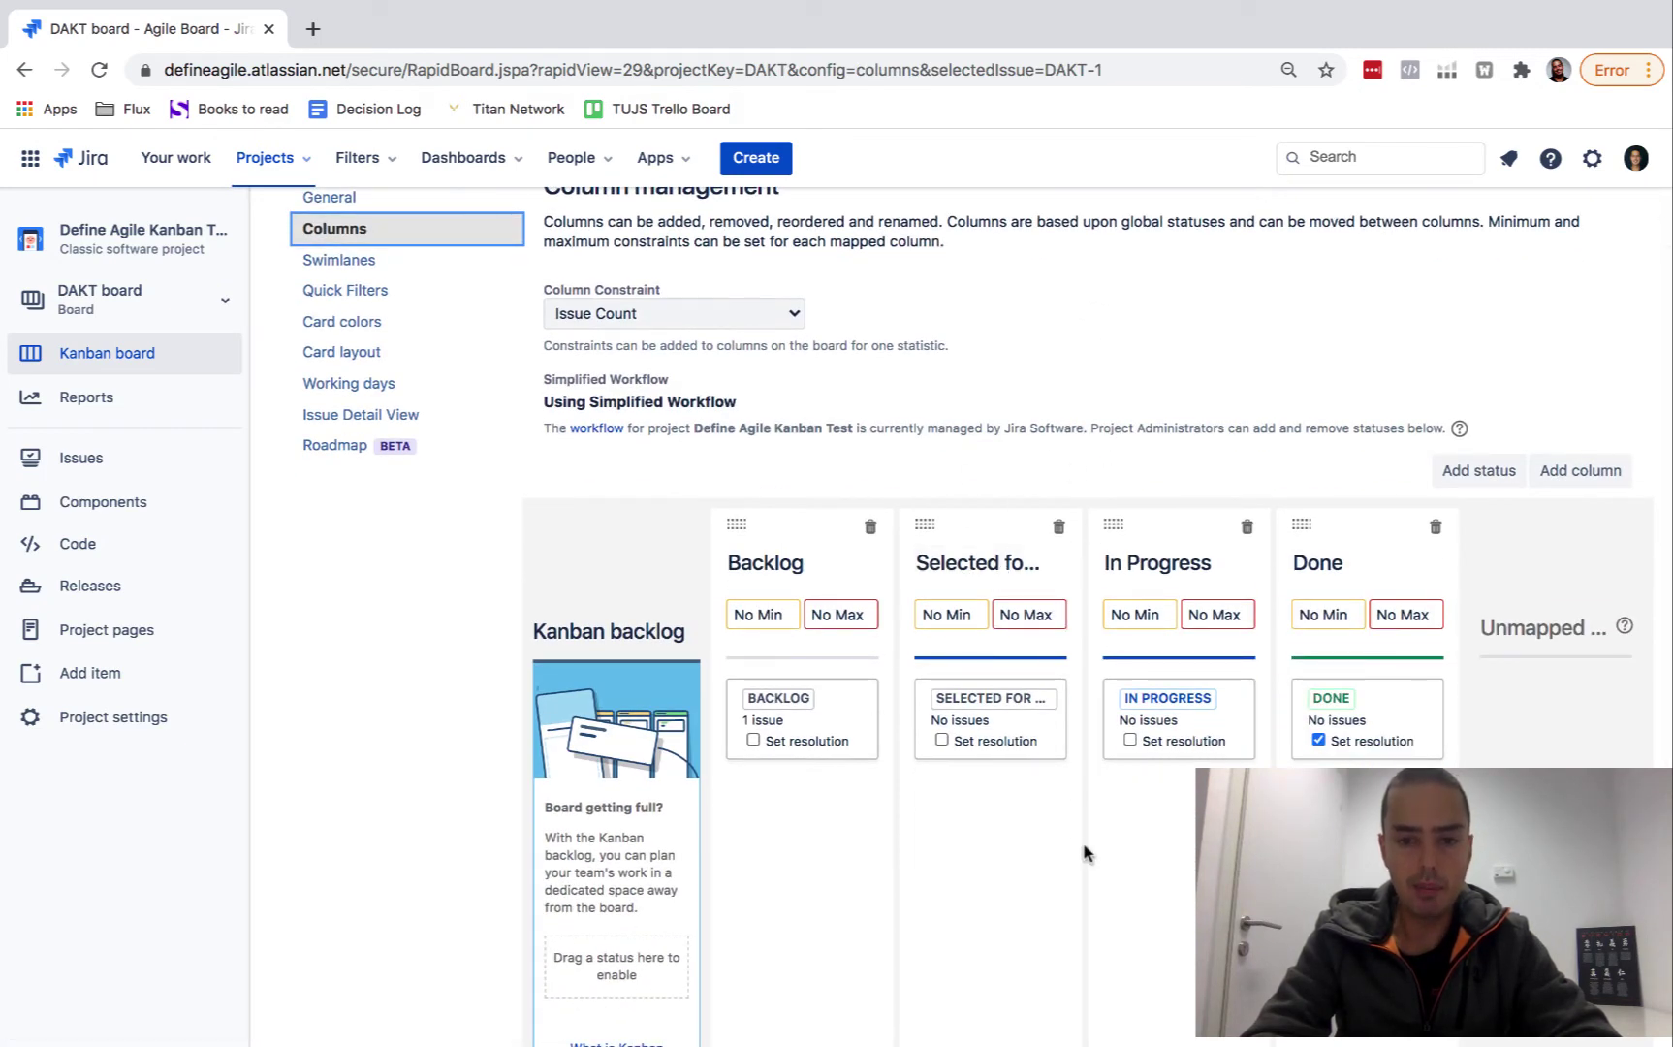
pyautogui.scroll(-2, 1082, 850)
pyautogui.scroll(4, 1082, 851)
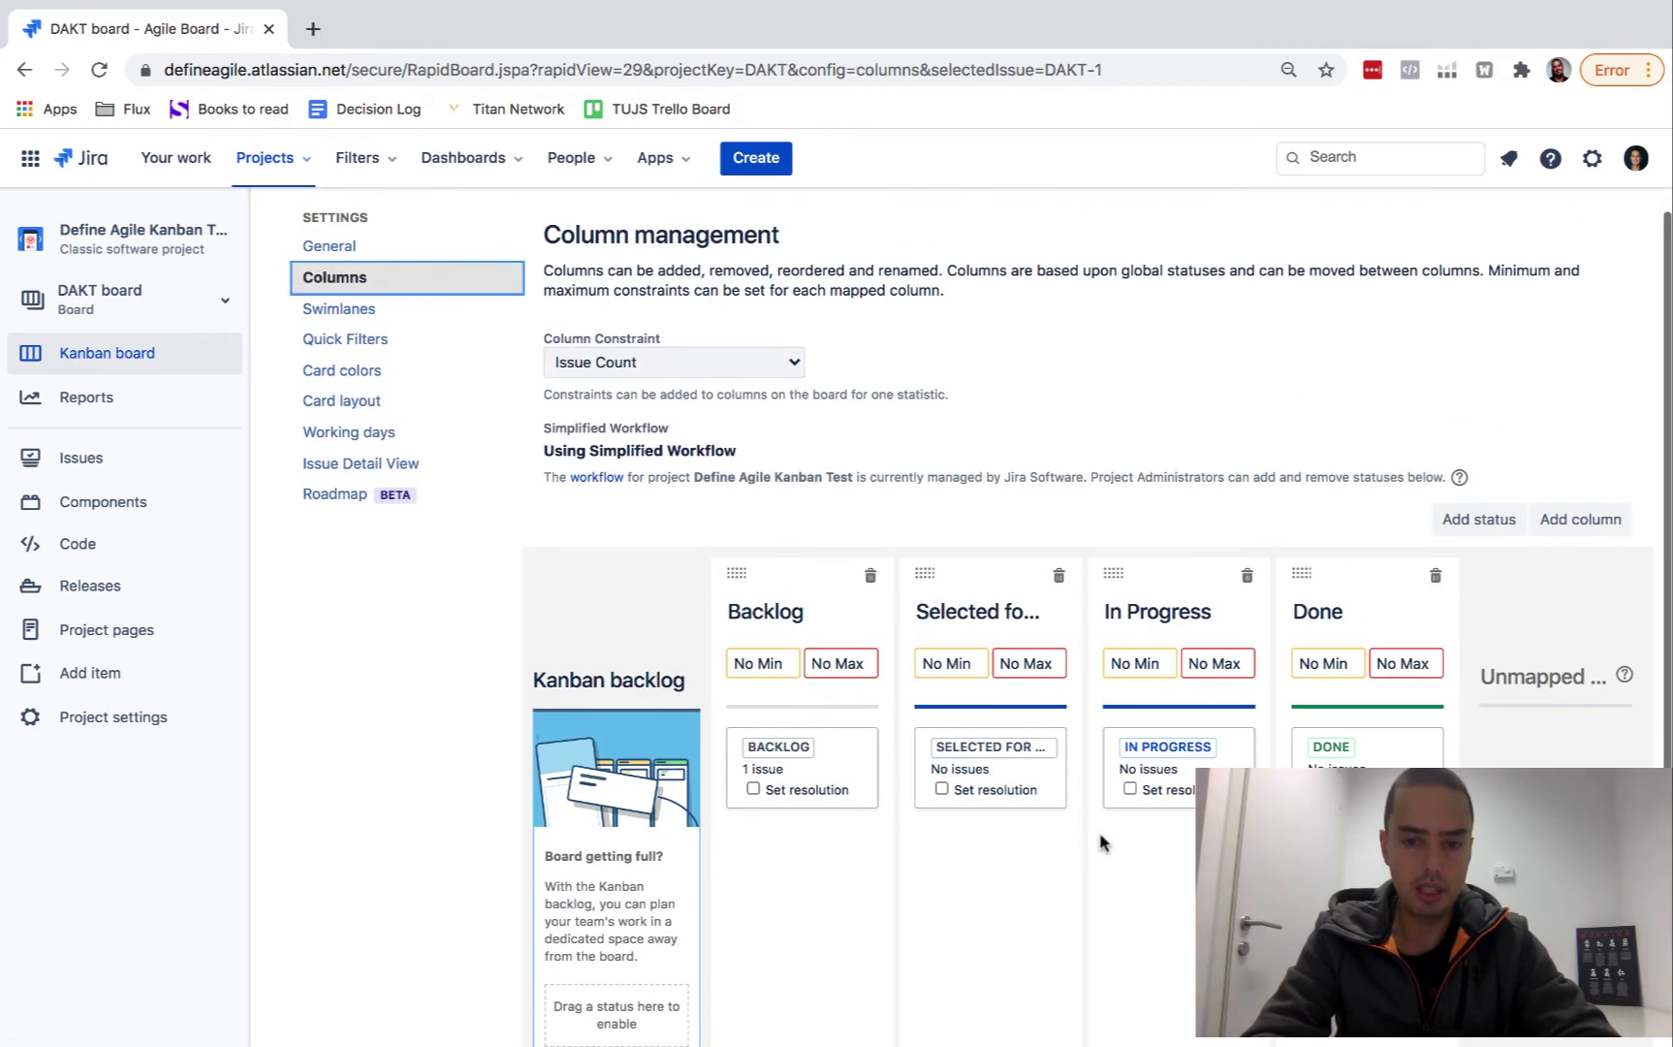
pyautogui.click(1004, 625)
pyautogui.write('To Do')
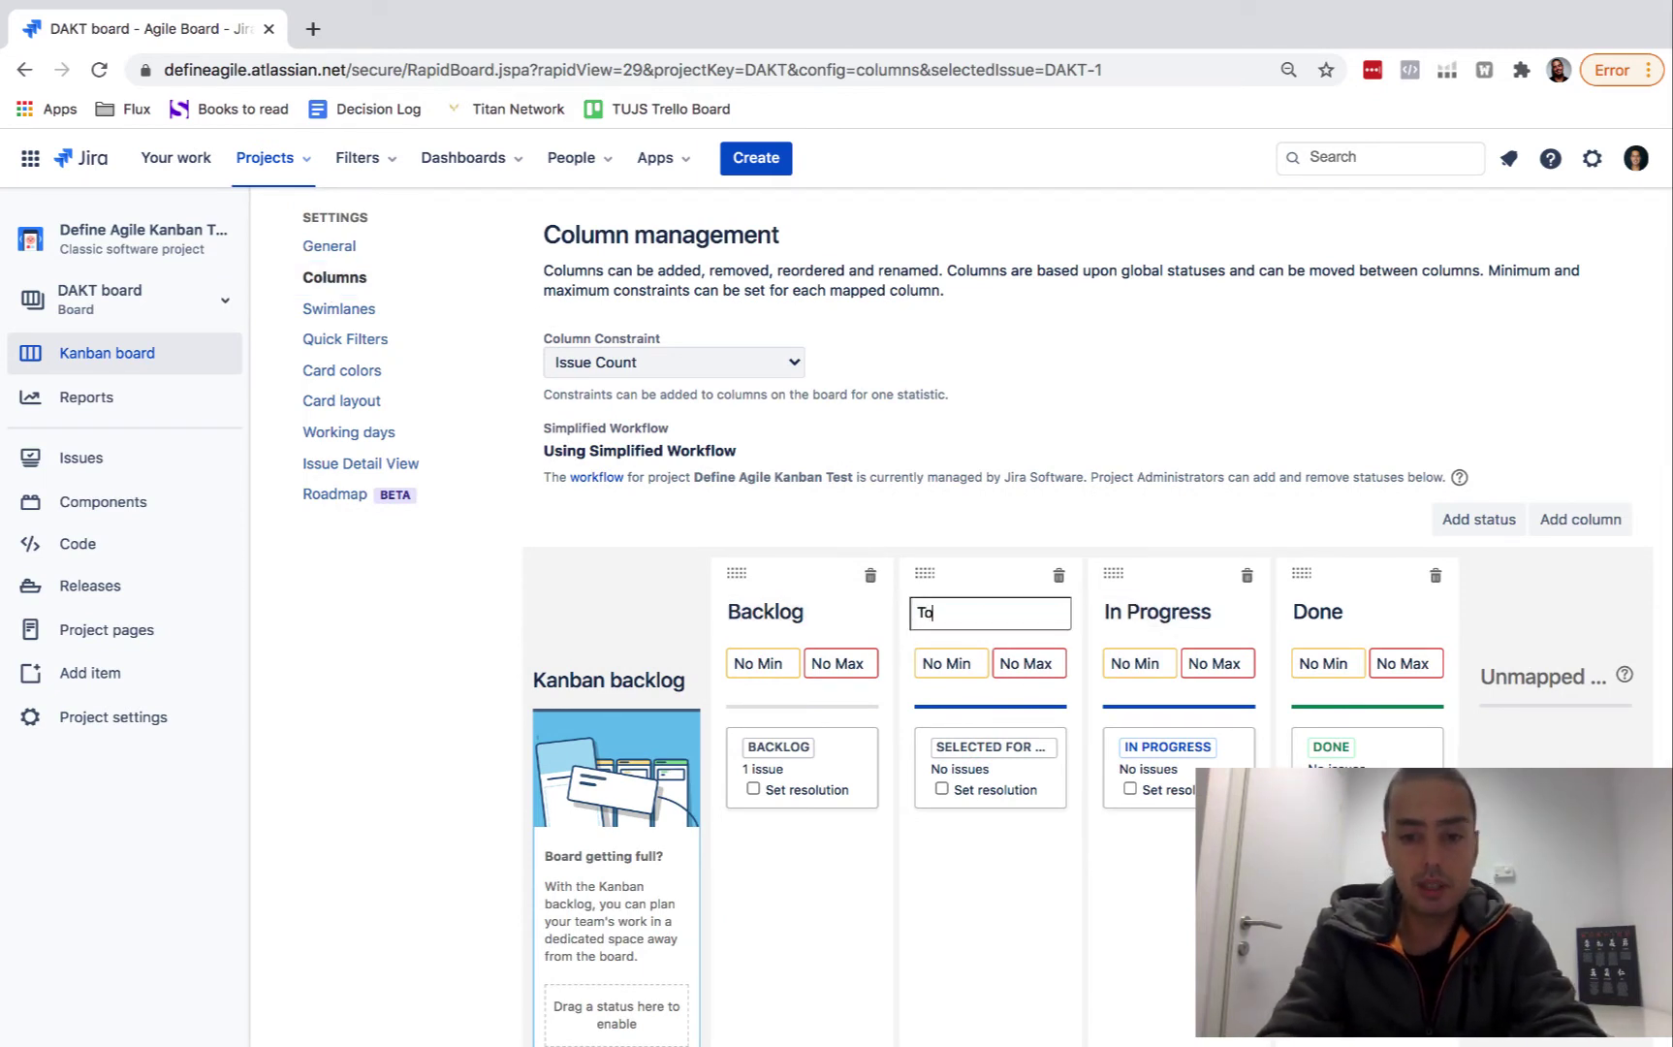
pyautogui.press('Return')
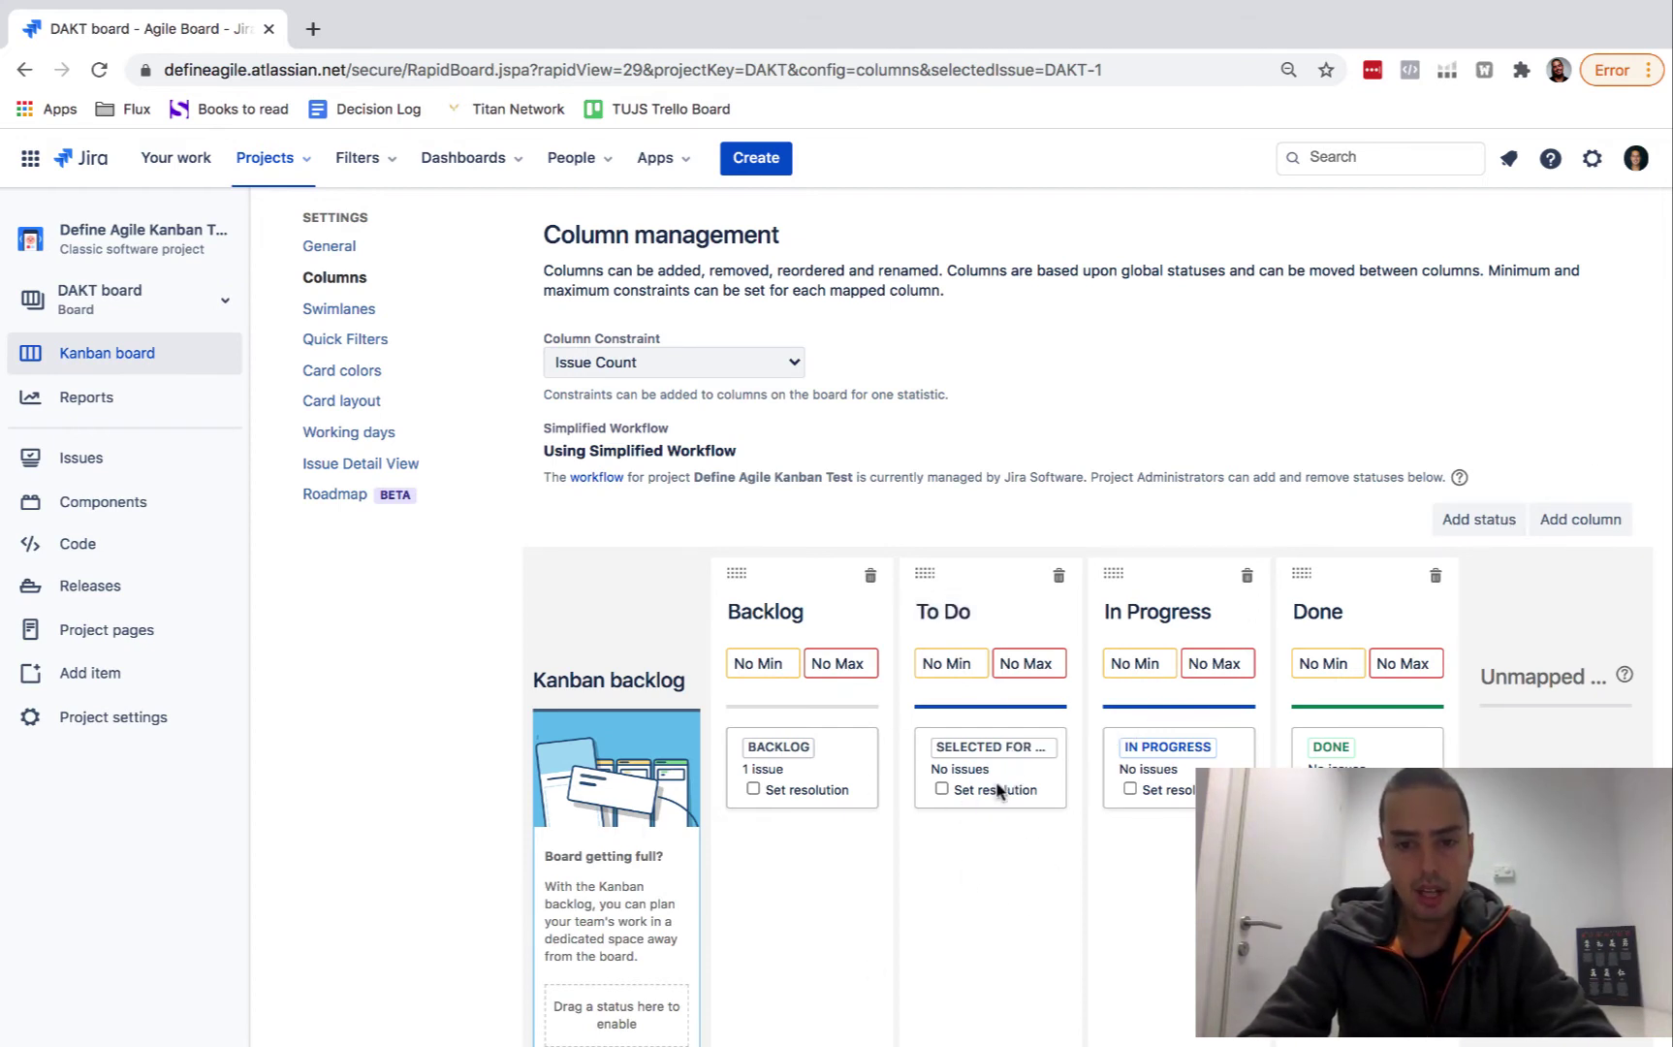
# Add the existing To Do status, map it to the To Do column, and unmap the Selected for Development status
pyautogui.click(1489, 524)
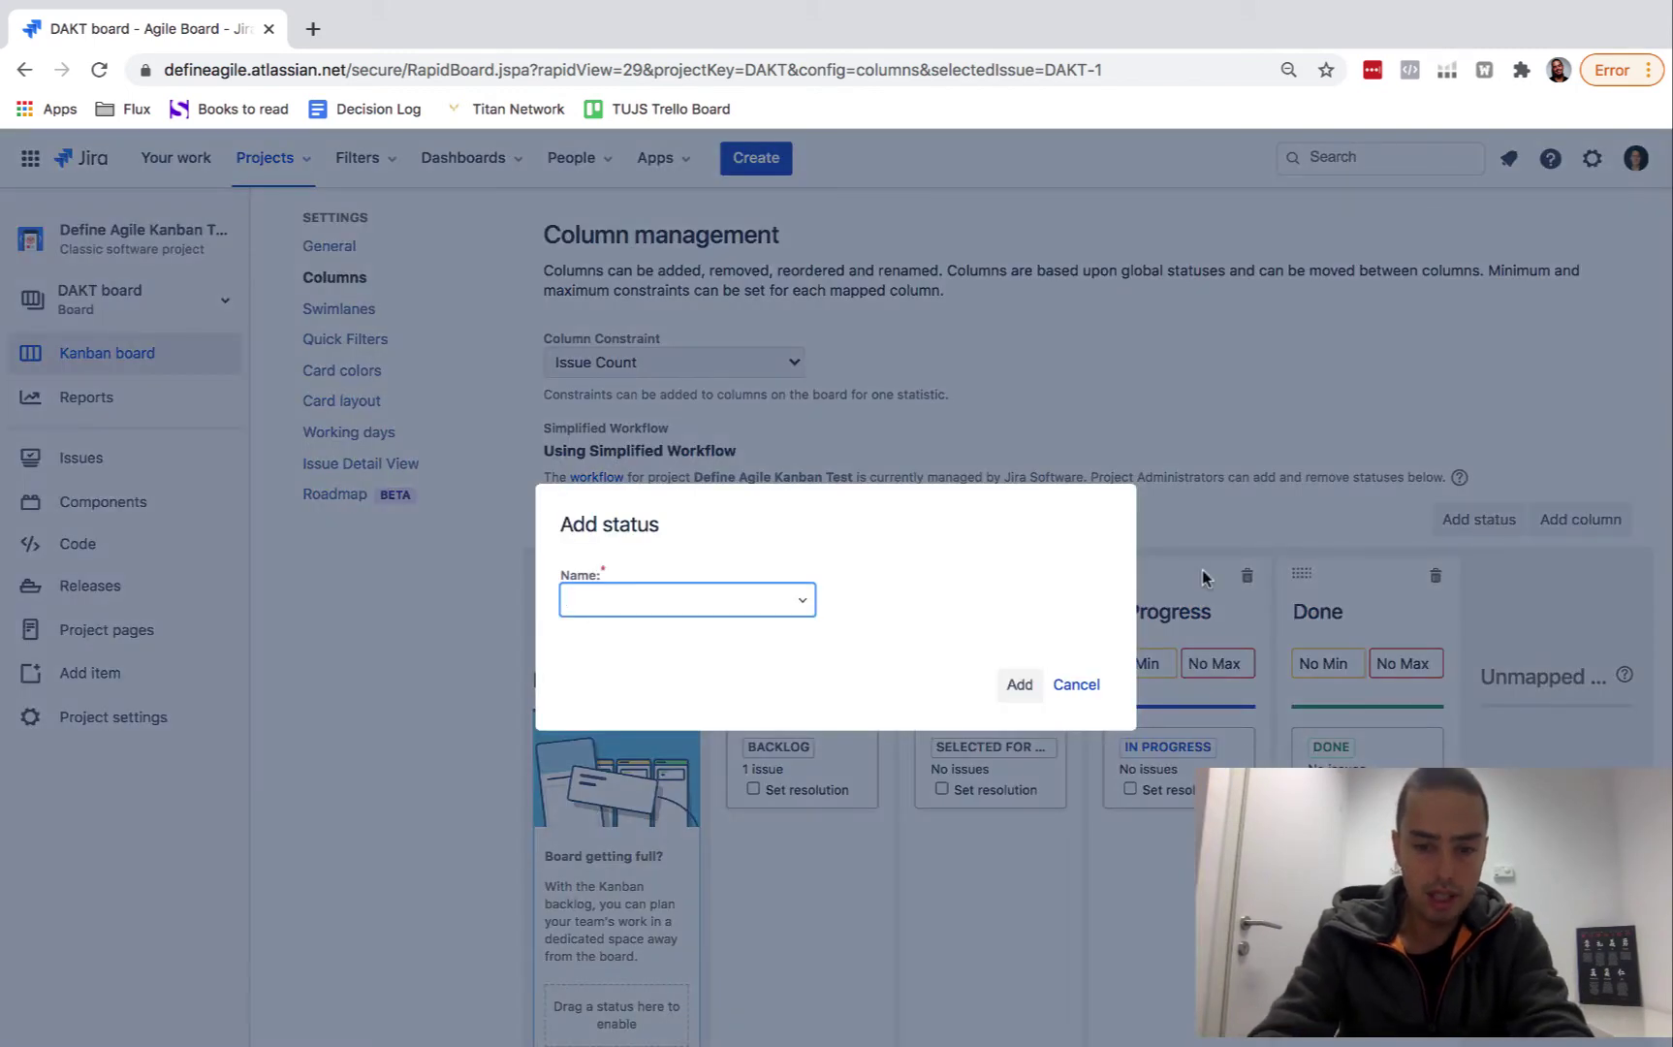
pyautogui.write('To do')
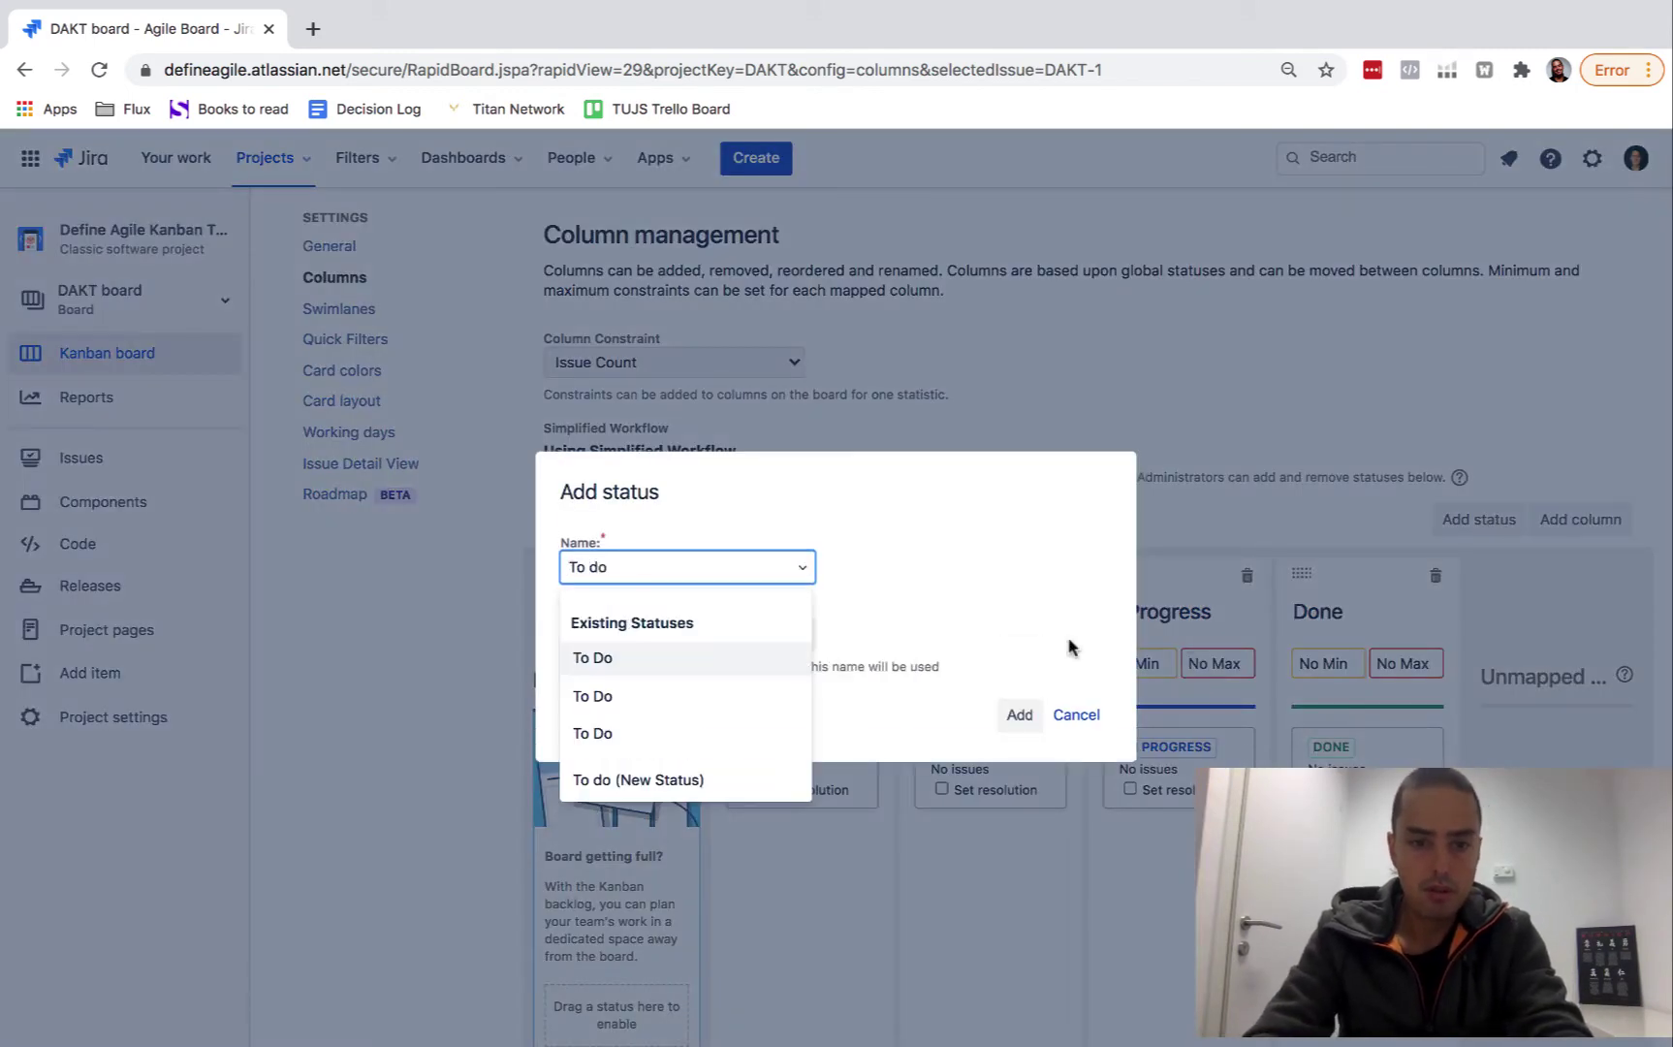
pyautogui.click(691, 663)
pyautogui.click(1033, 717)
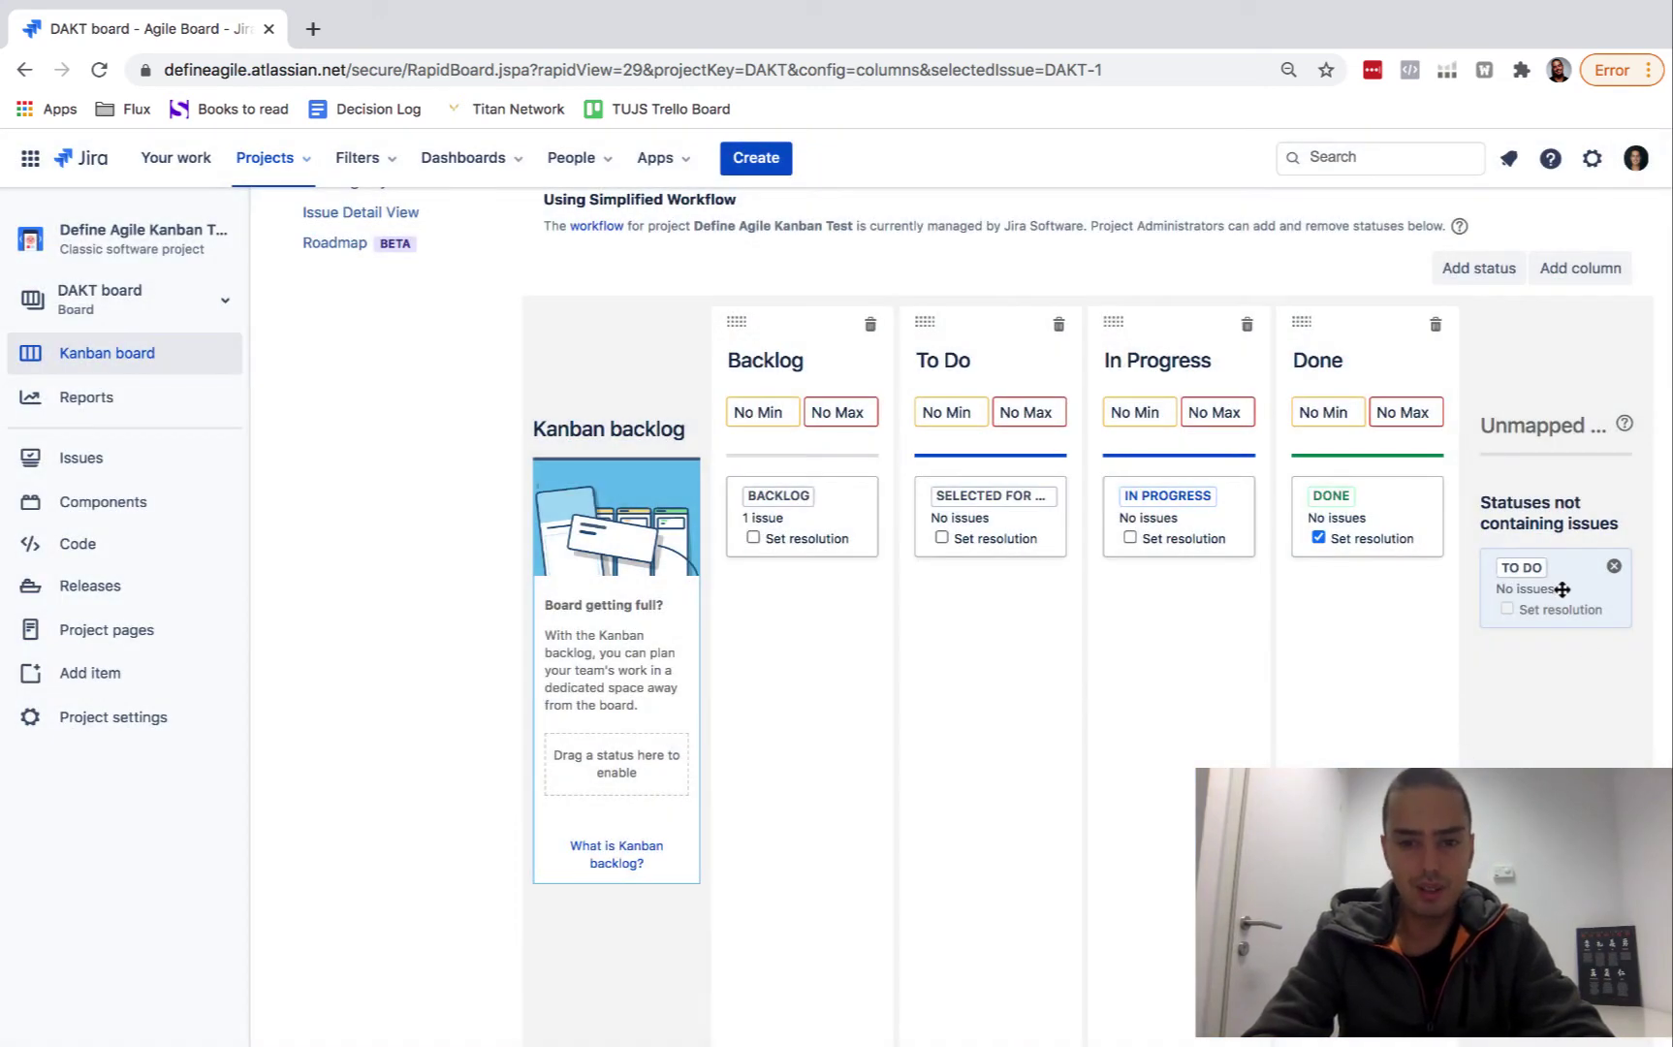
pyautogui.moveTo(1555, 586); pyautogui.dragTo(977, 650)
pyautogui.moveTo(1008, 519); pyautogui.dragTo(1596, 519)
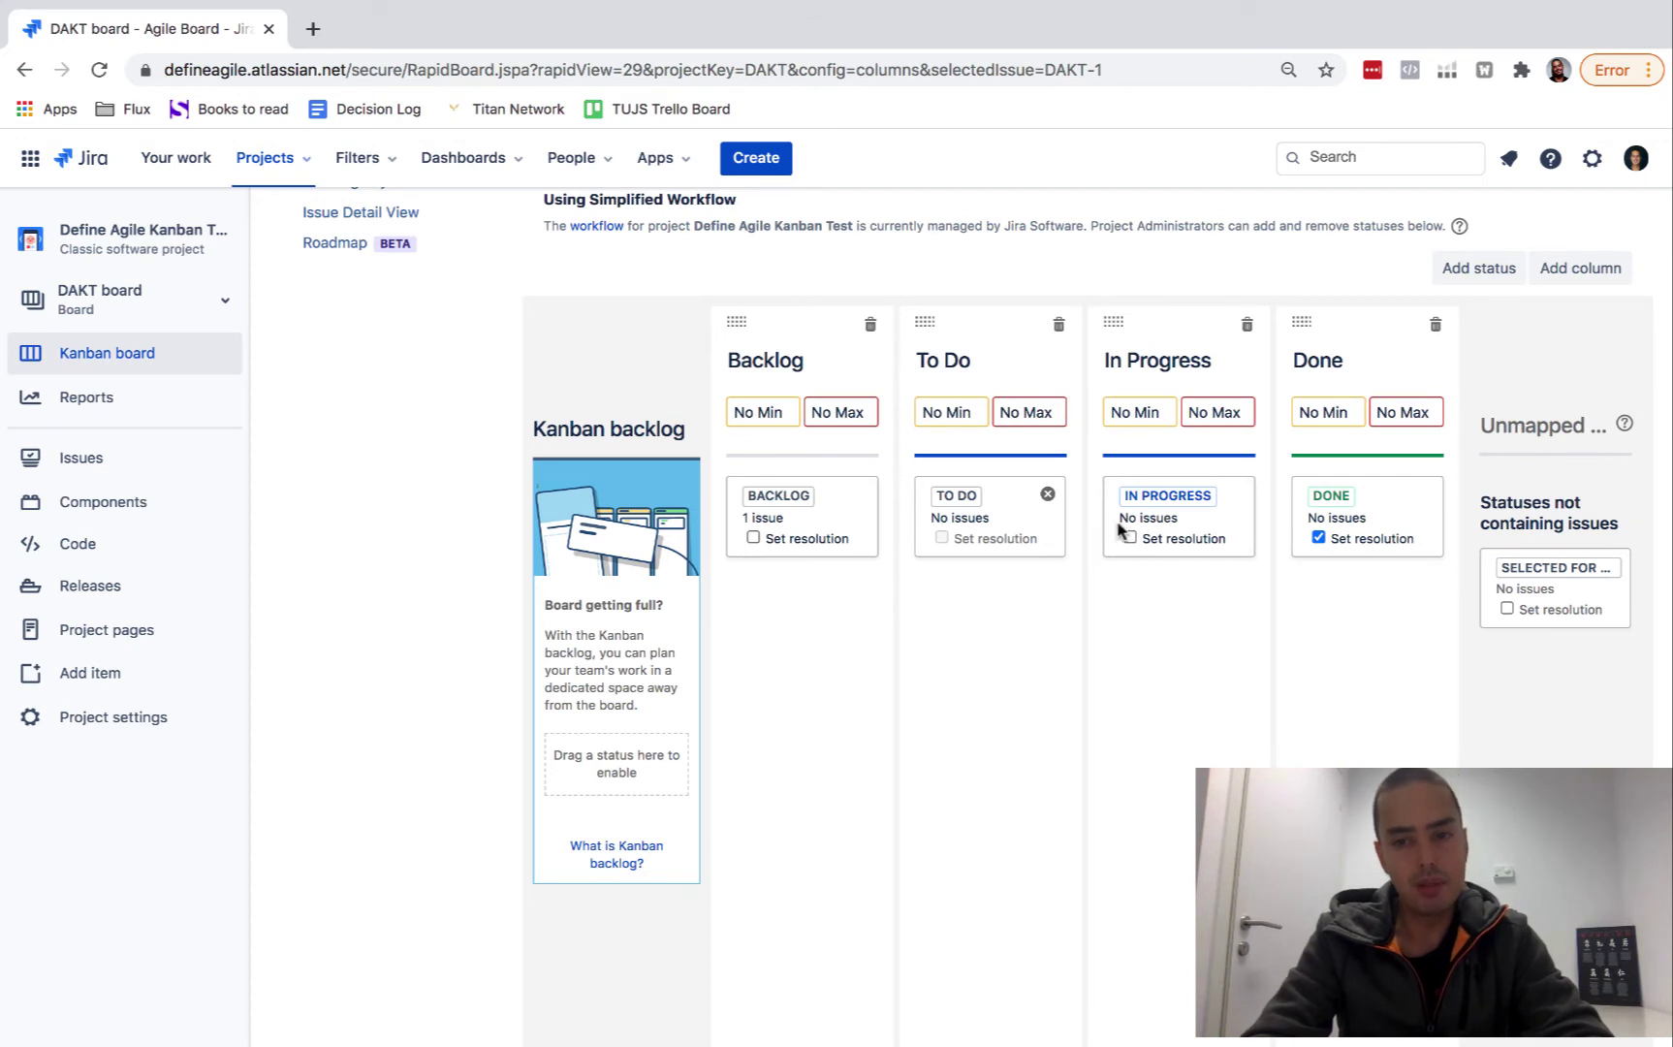
# Limit the In Progress column to a maximum of 2 issues
pyautogui.click(1129, 411)
pyautogui.write('1')
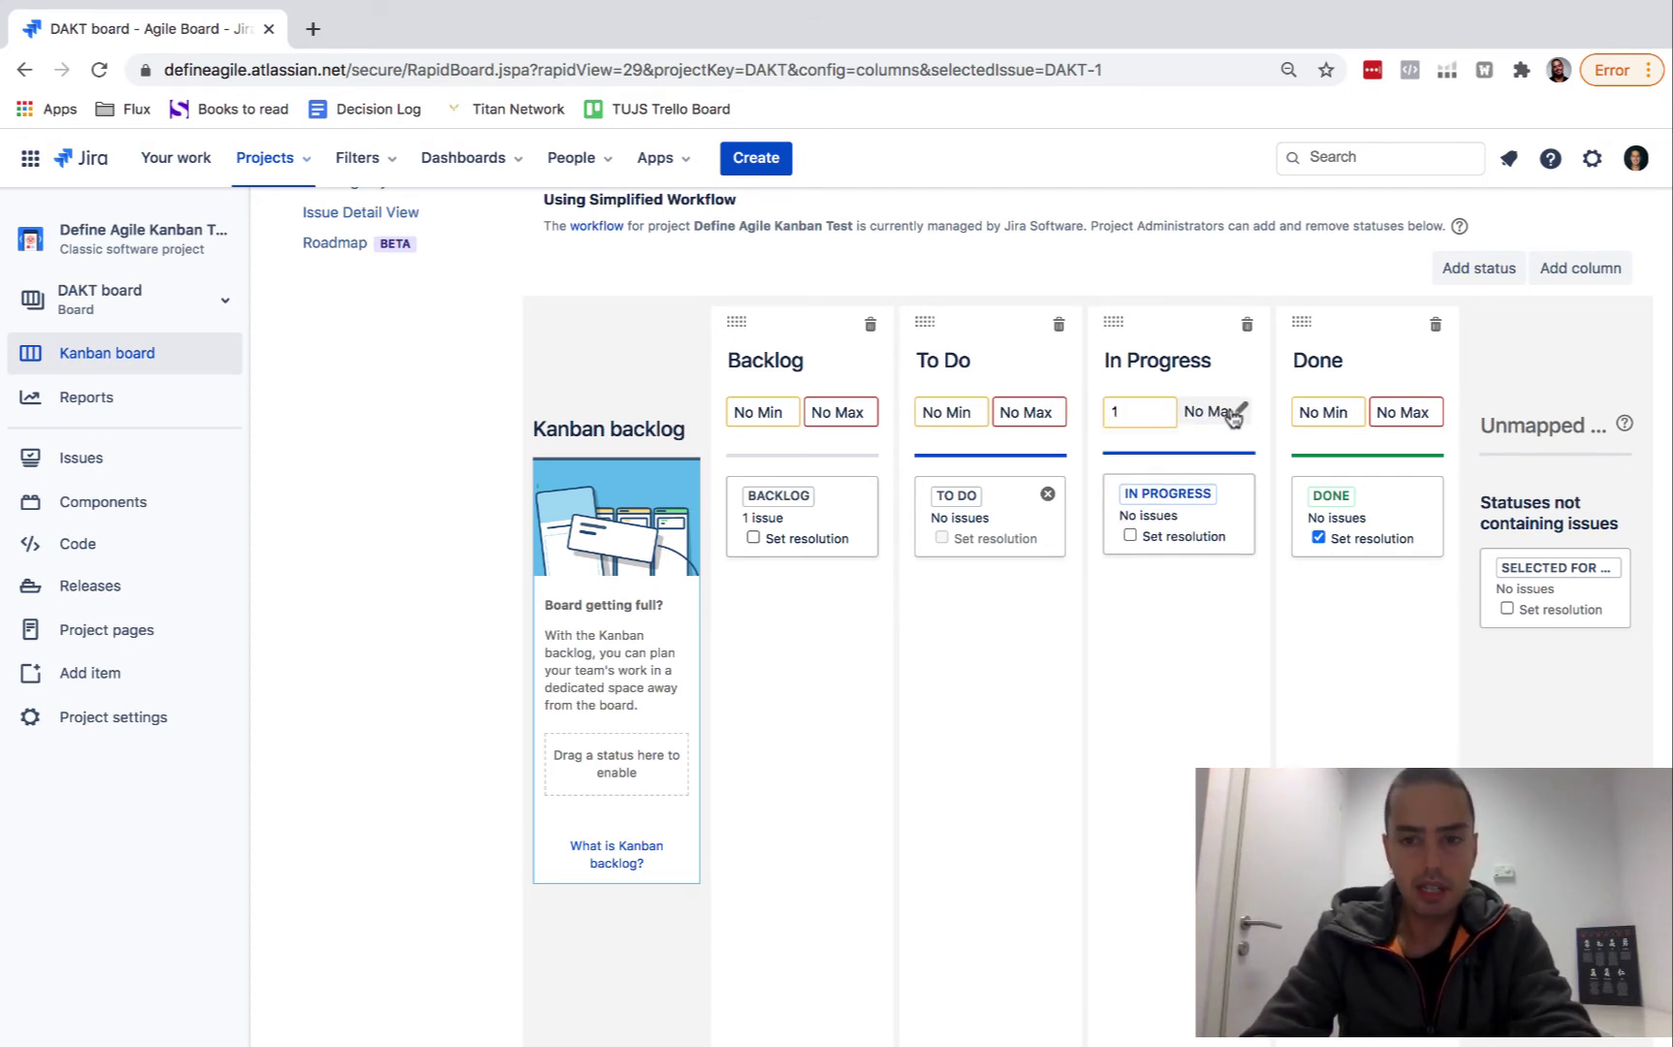
pyautogui.click(1233, 417)
pyautogui.click(1240, 414)
pyautogui.write('2')
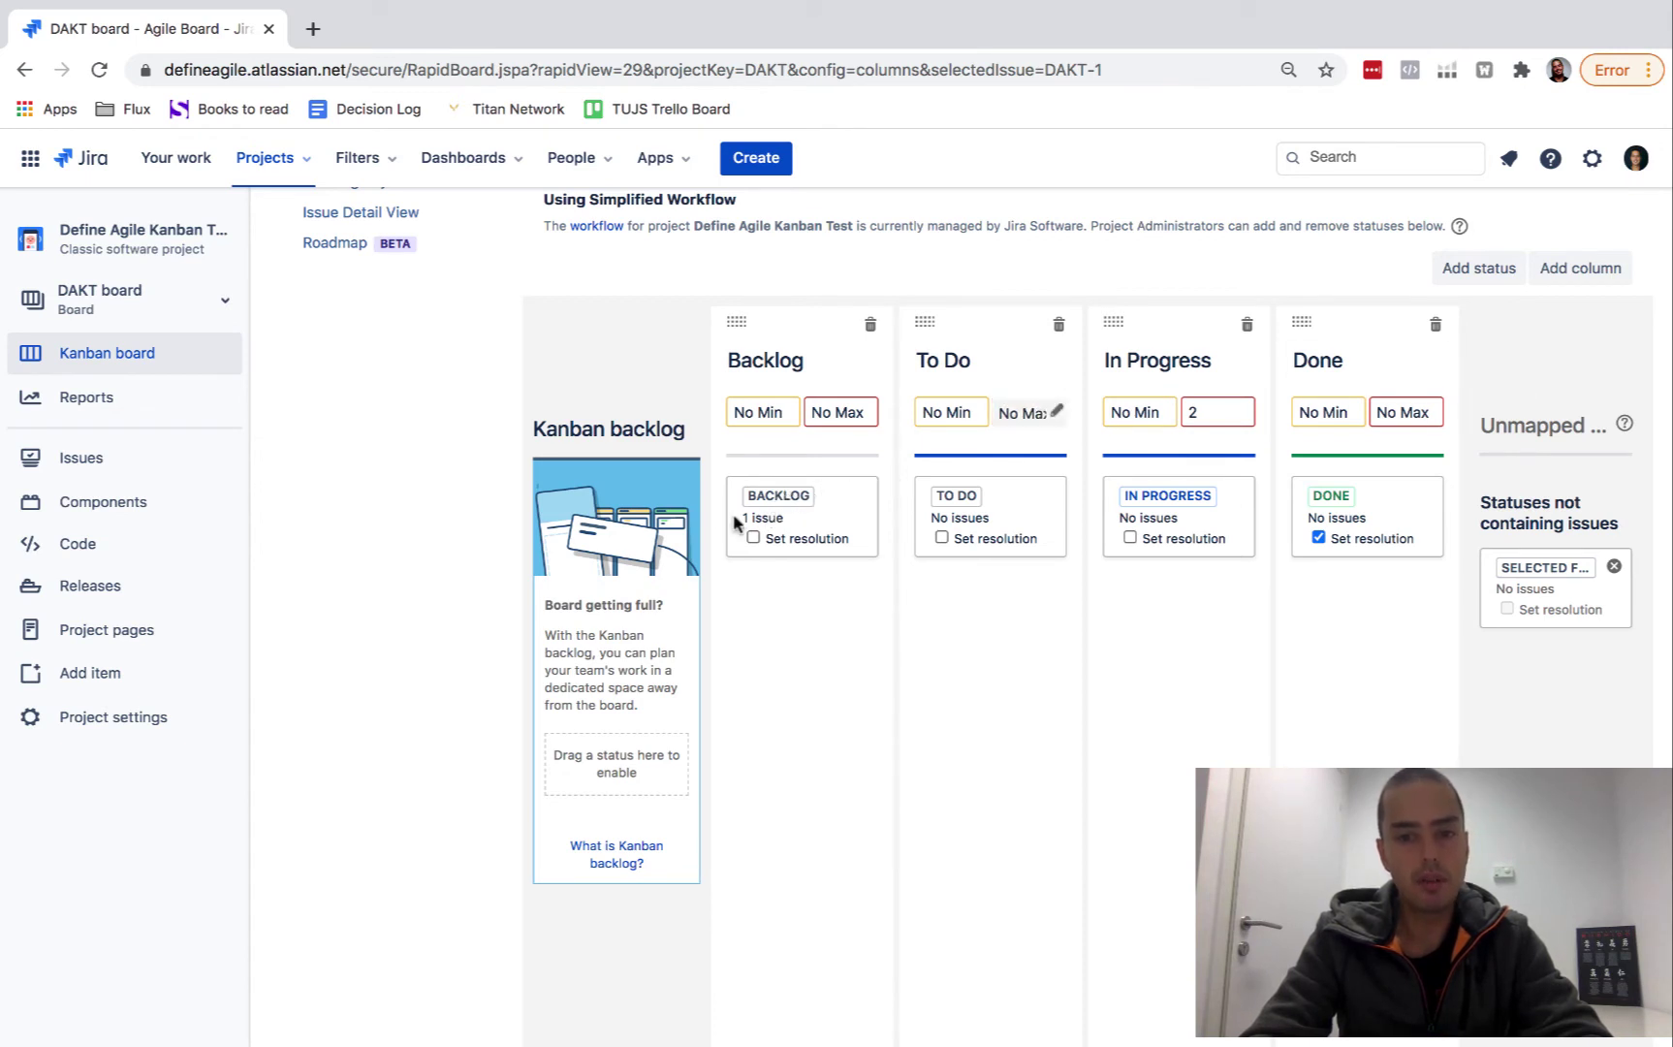
# Enable the Kanban backlog by moving the Backlog status into it, and view the Kanban board and the backlog
pyautogui.moveTo(806, 495); pyautogui.dragTo(611, 753)
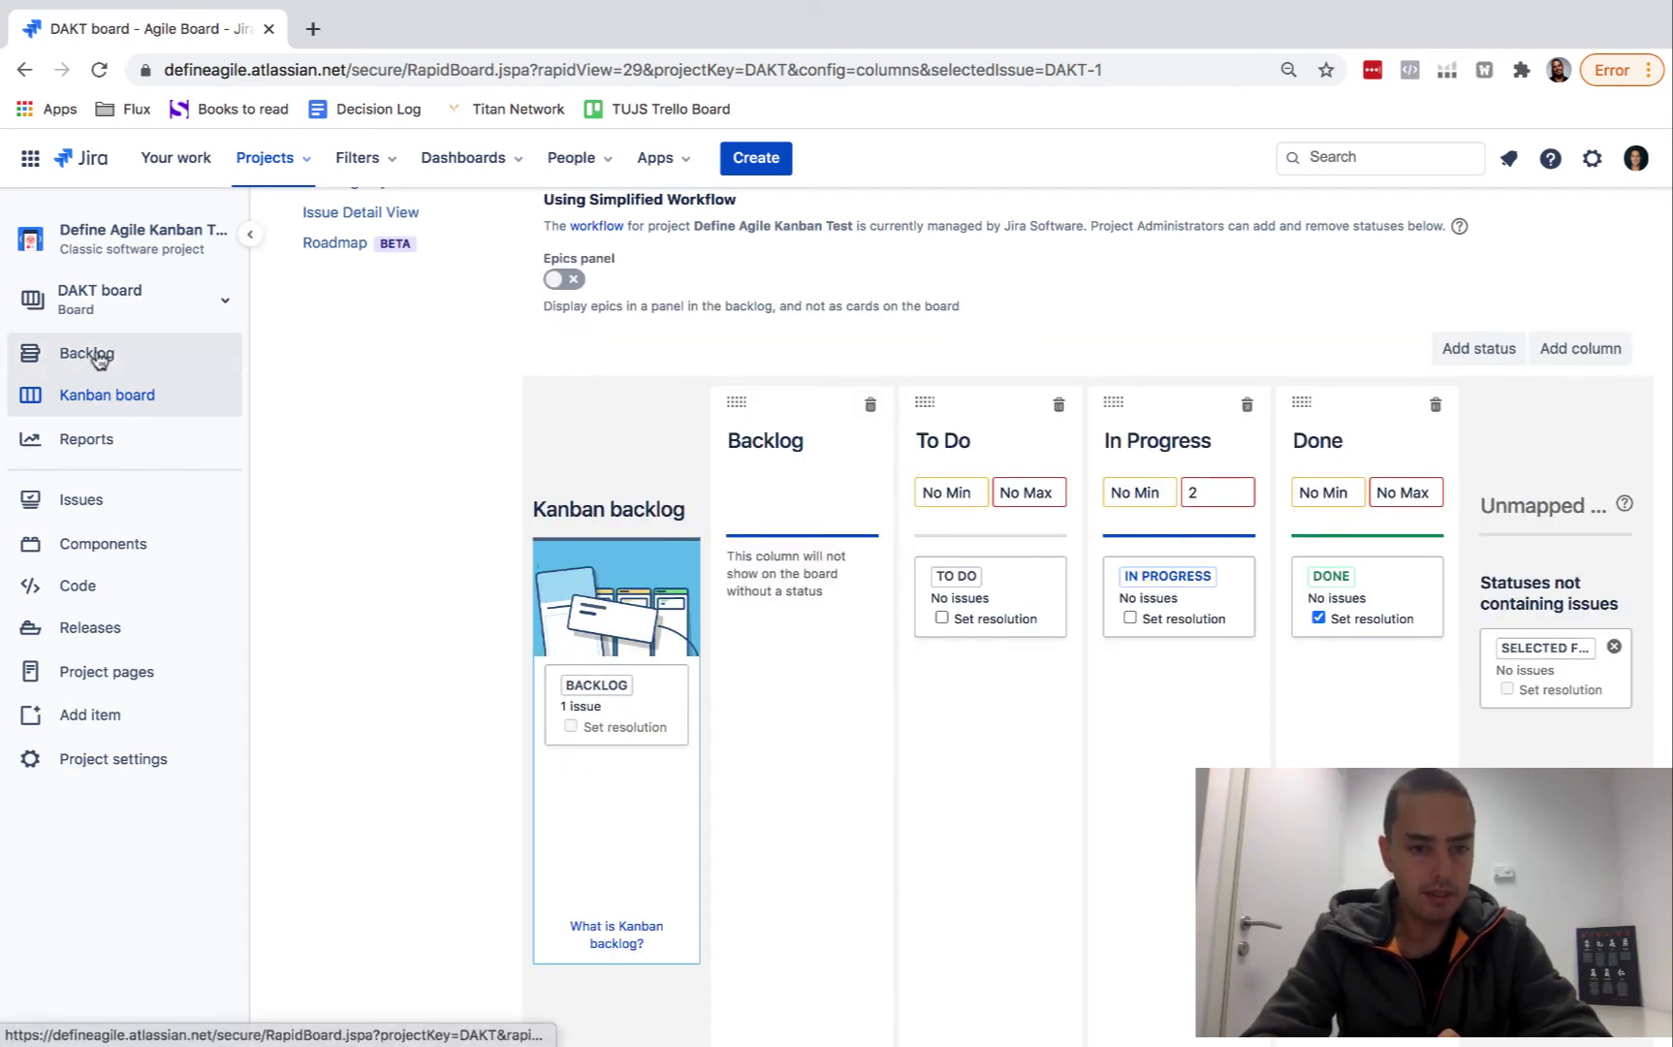
pyautogui.click(119, 401)
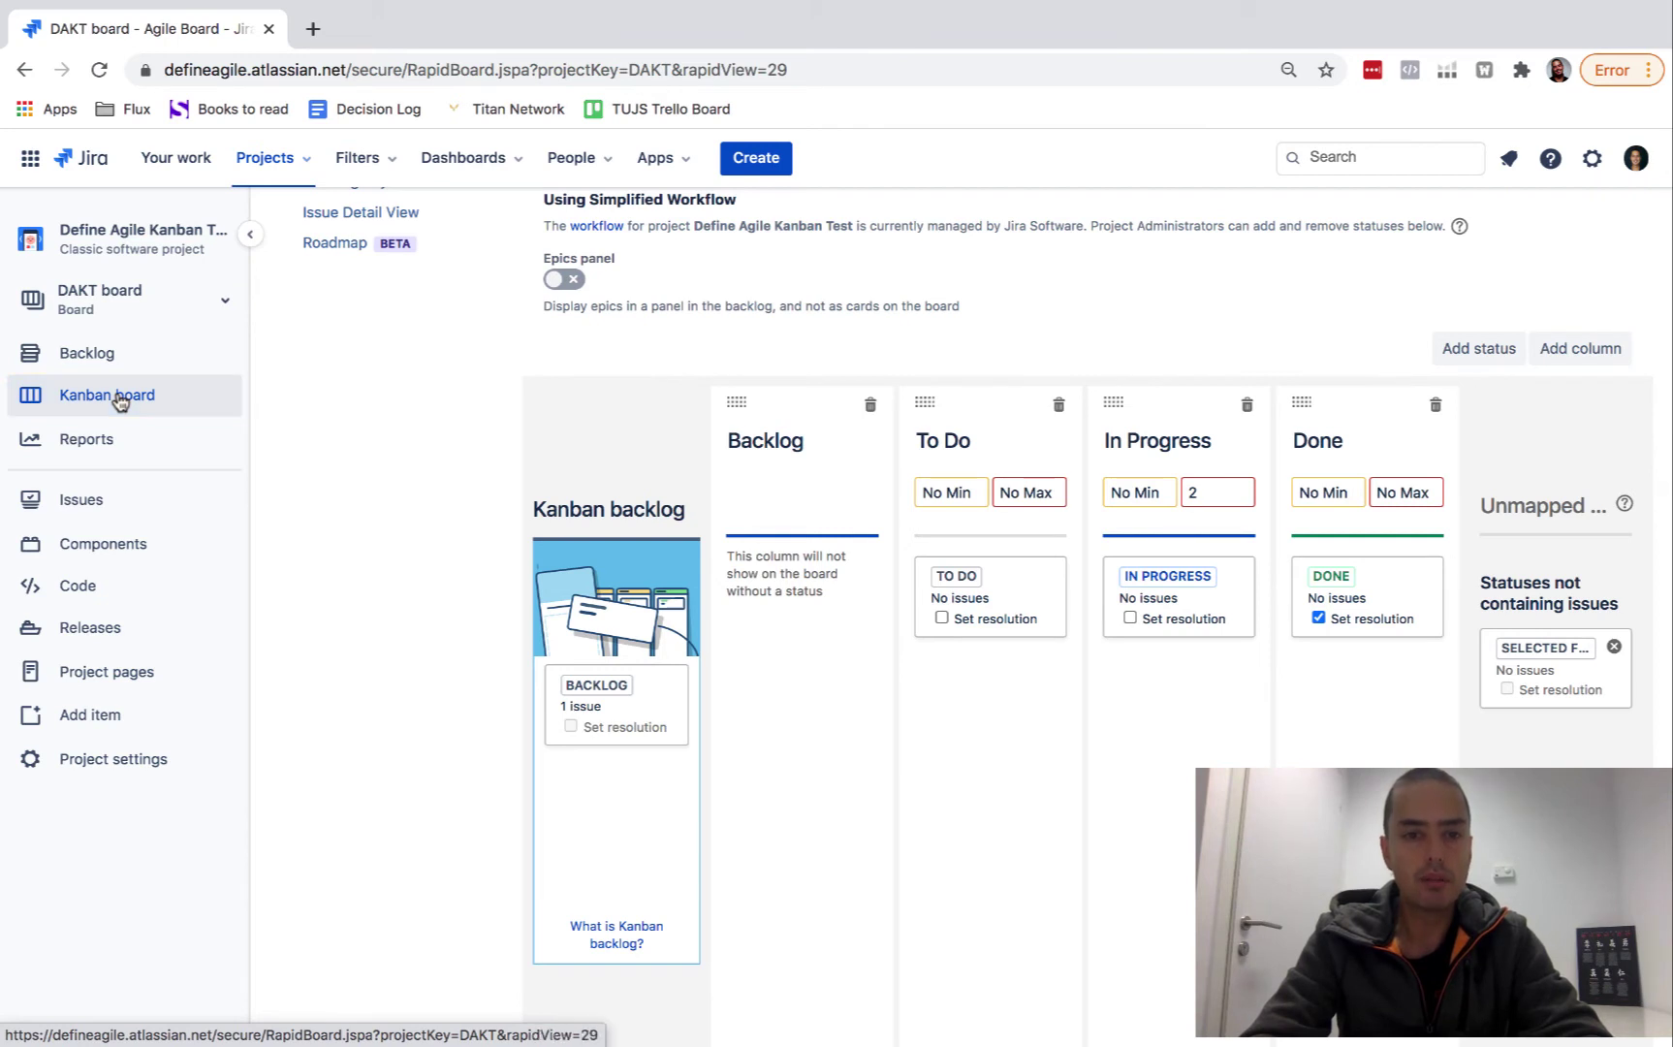
pyautogui.click(117, 396)
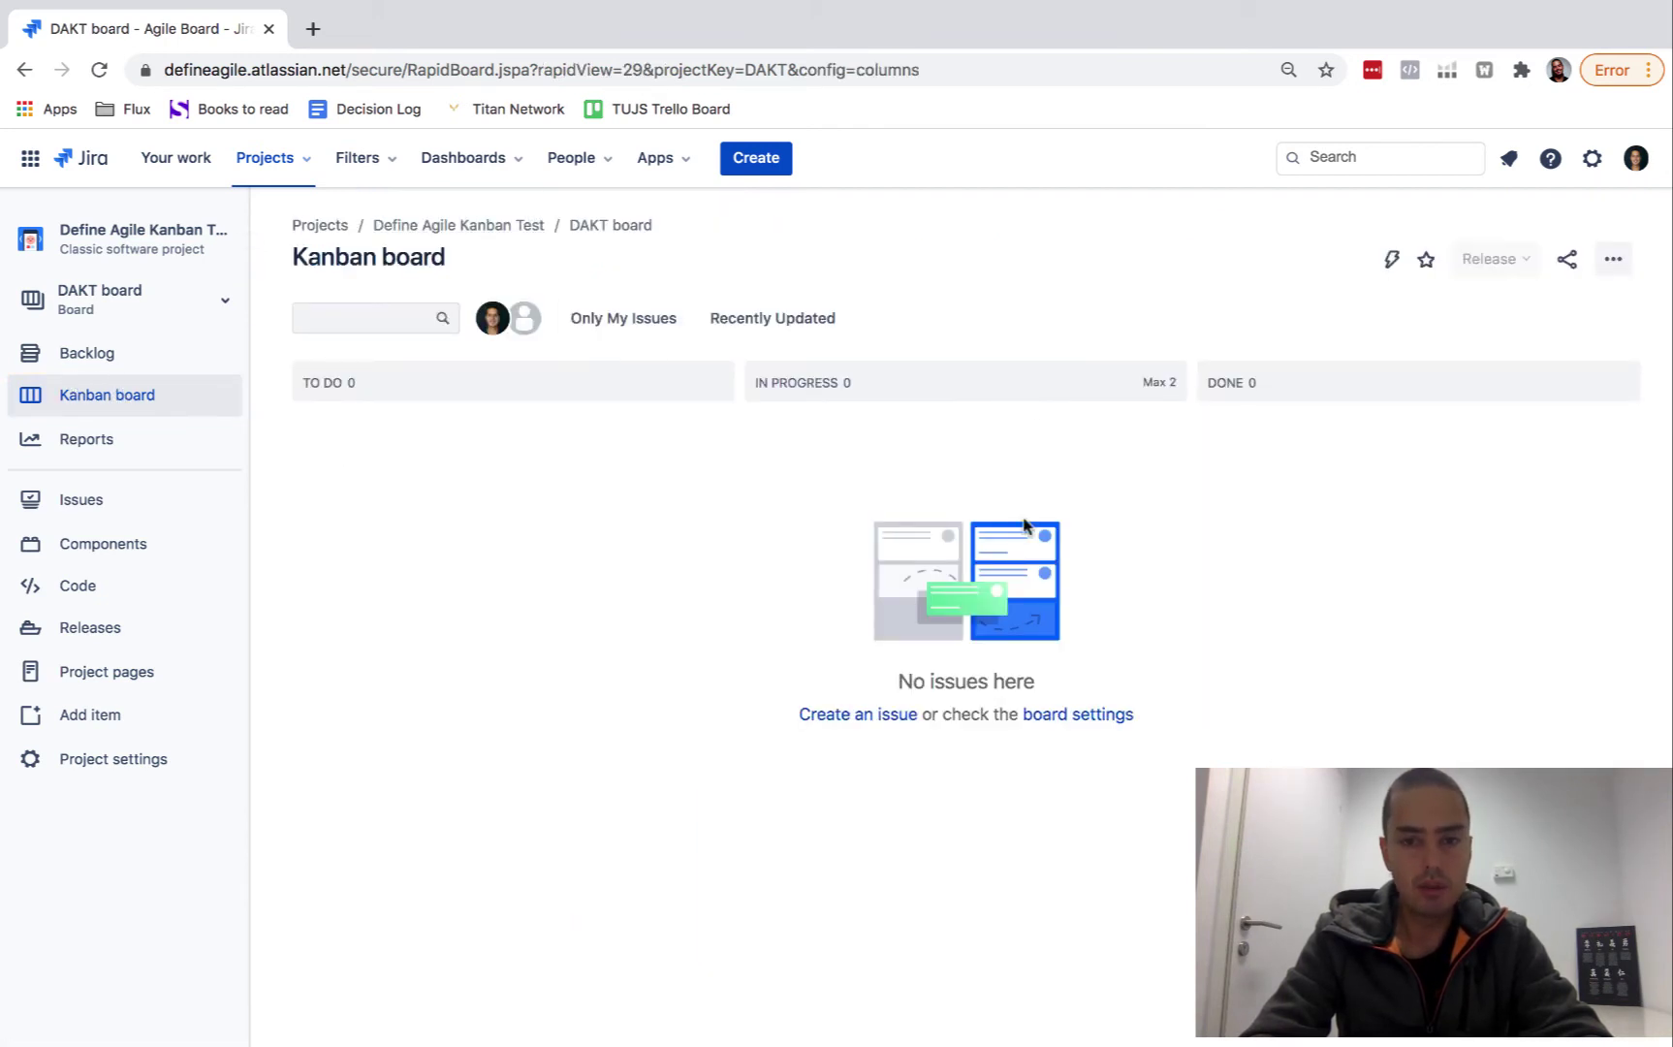
pyautogui.click(70, 354)
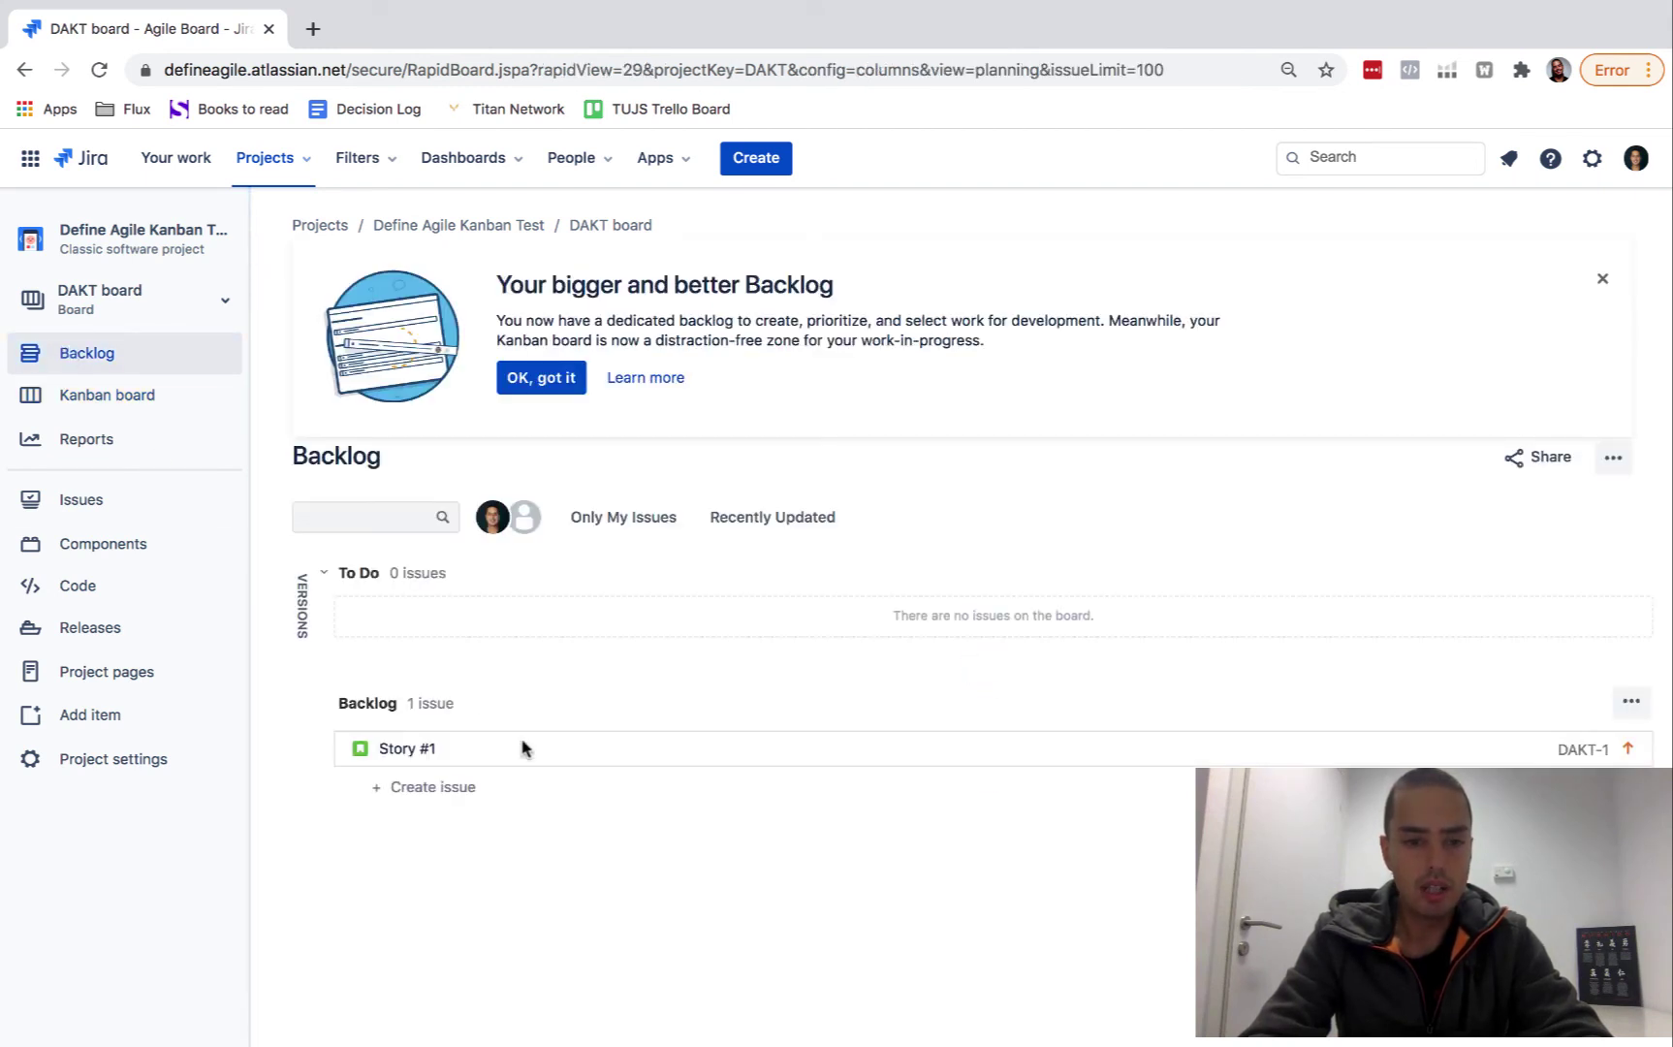
# Create a story in the Define Agile Kanban Test project with the summary Story #2
pyautogui.click(756, 155)
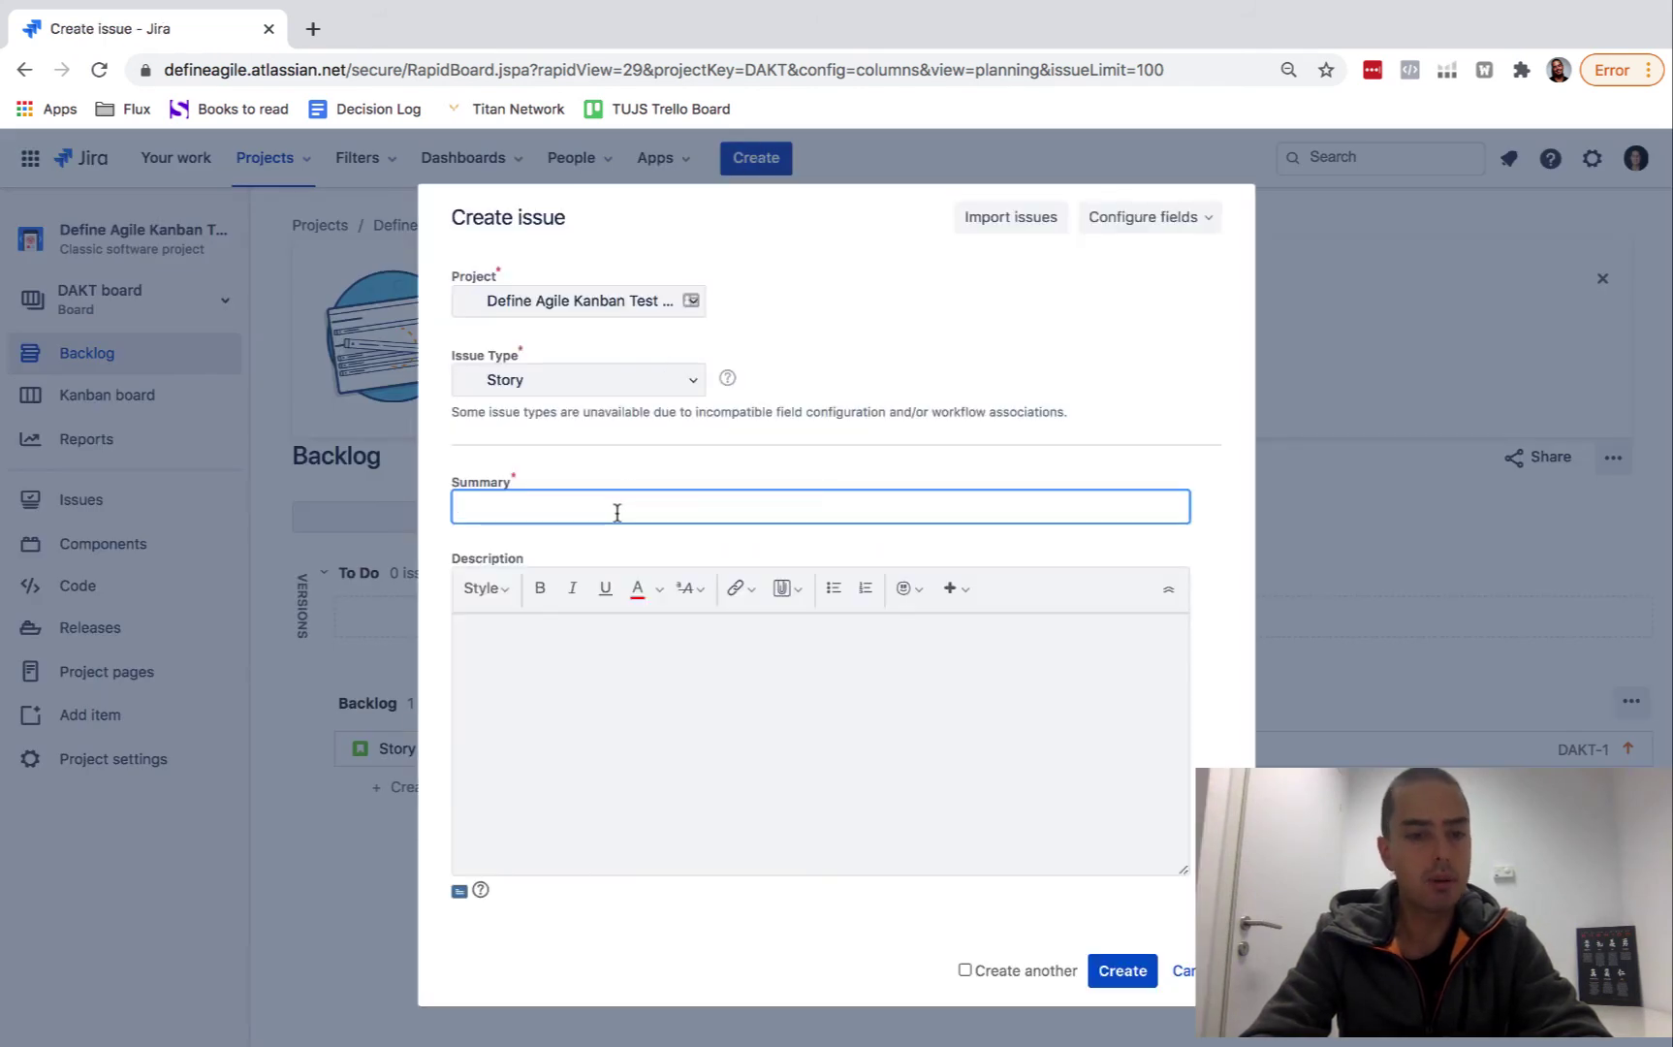
pyautogui.write('Story #2')
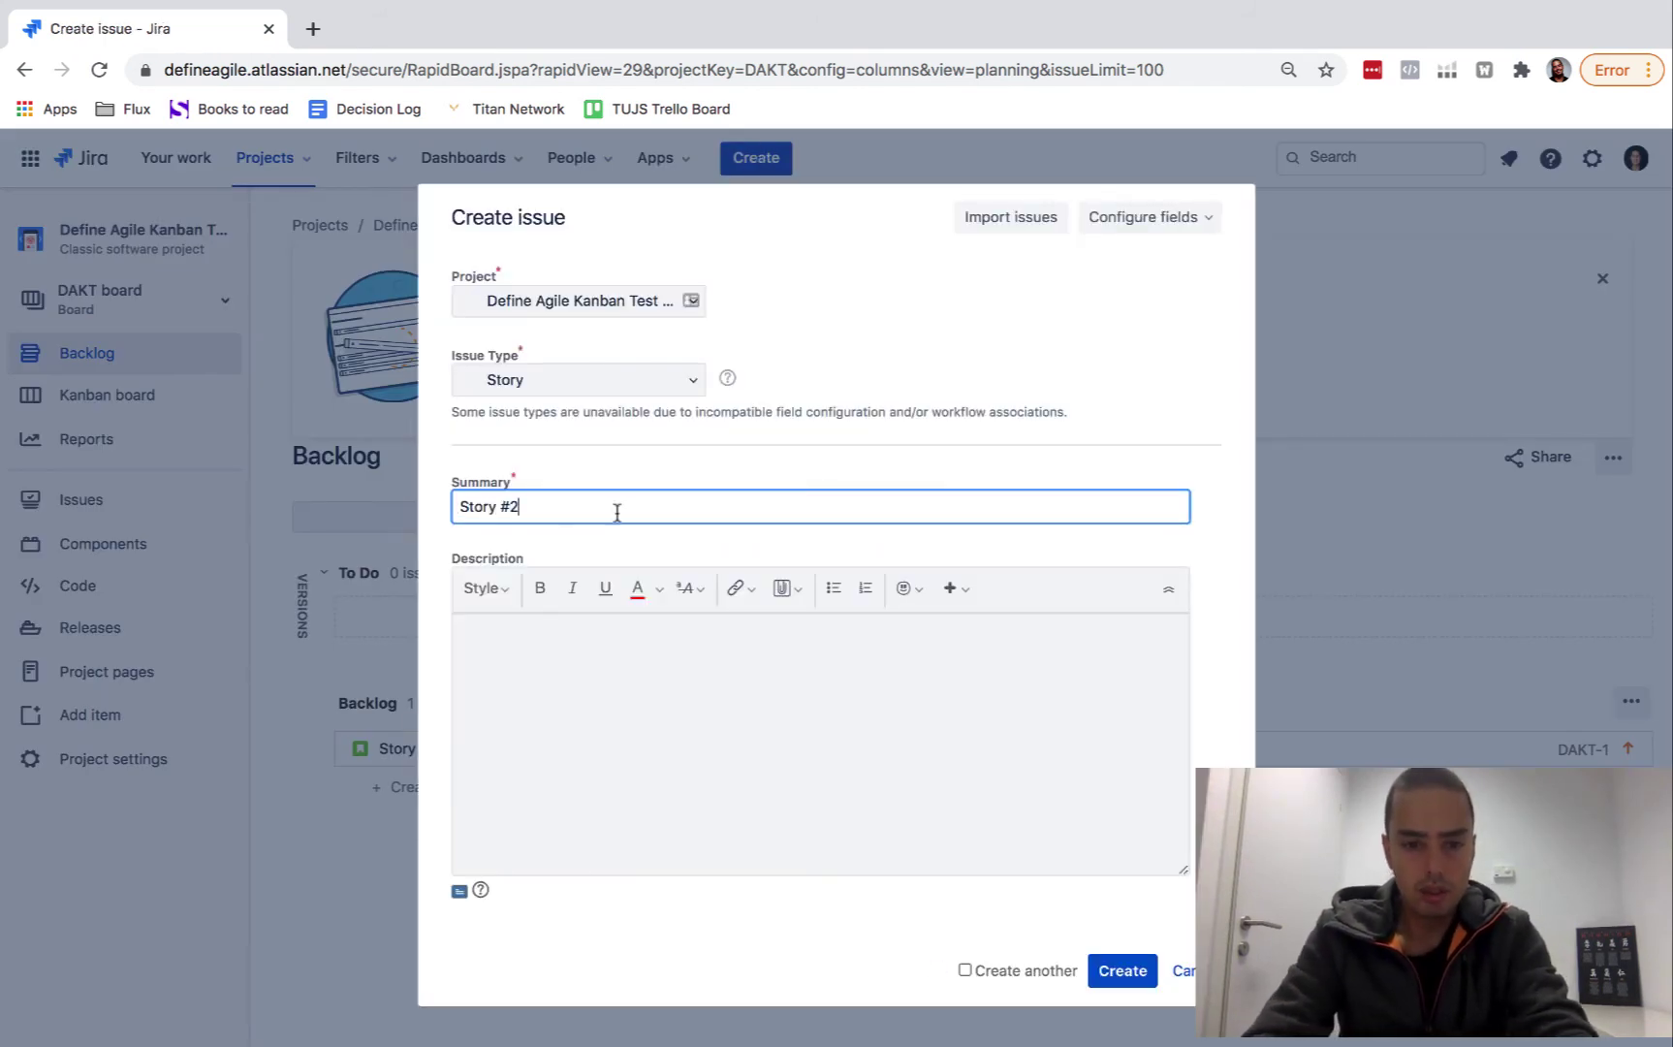
pyautogui.click(1138, 976)
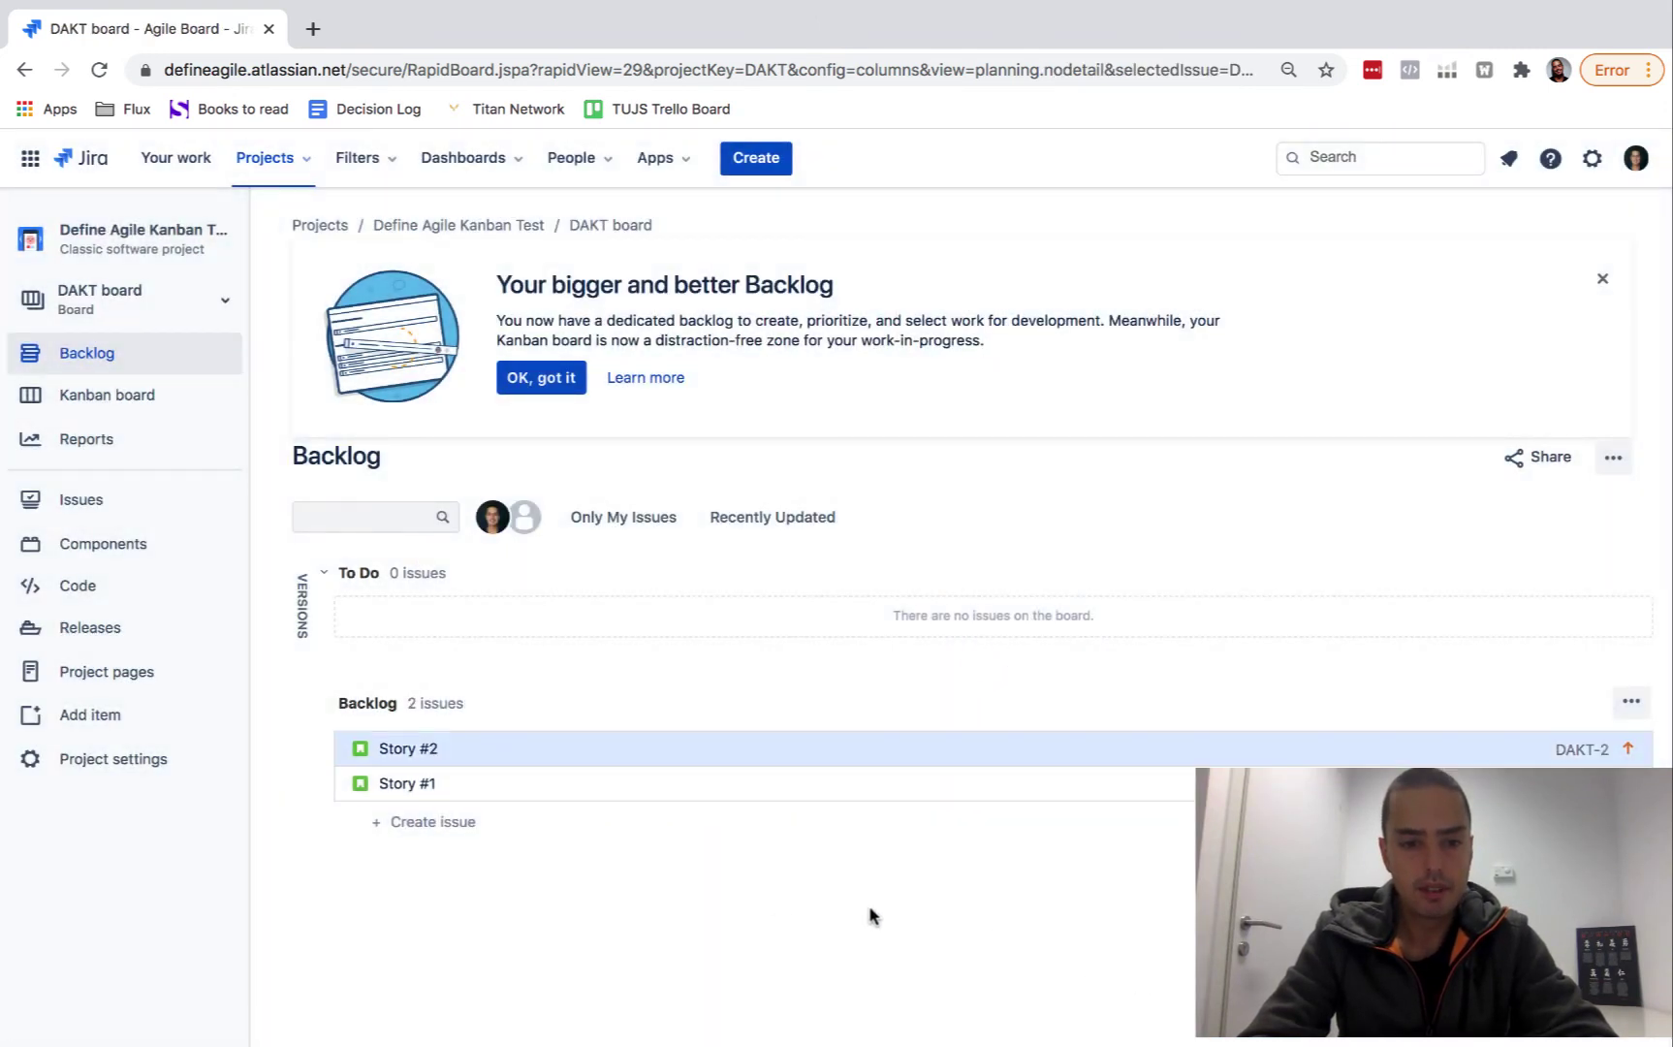
# Move Story #1 and Story #2 from the Backlog into the To Do section
pyautogui.moveTo(728, 747); pyautogui.dragTo(721, 610)
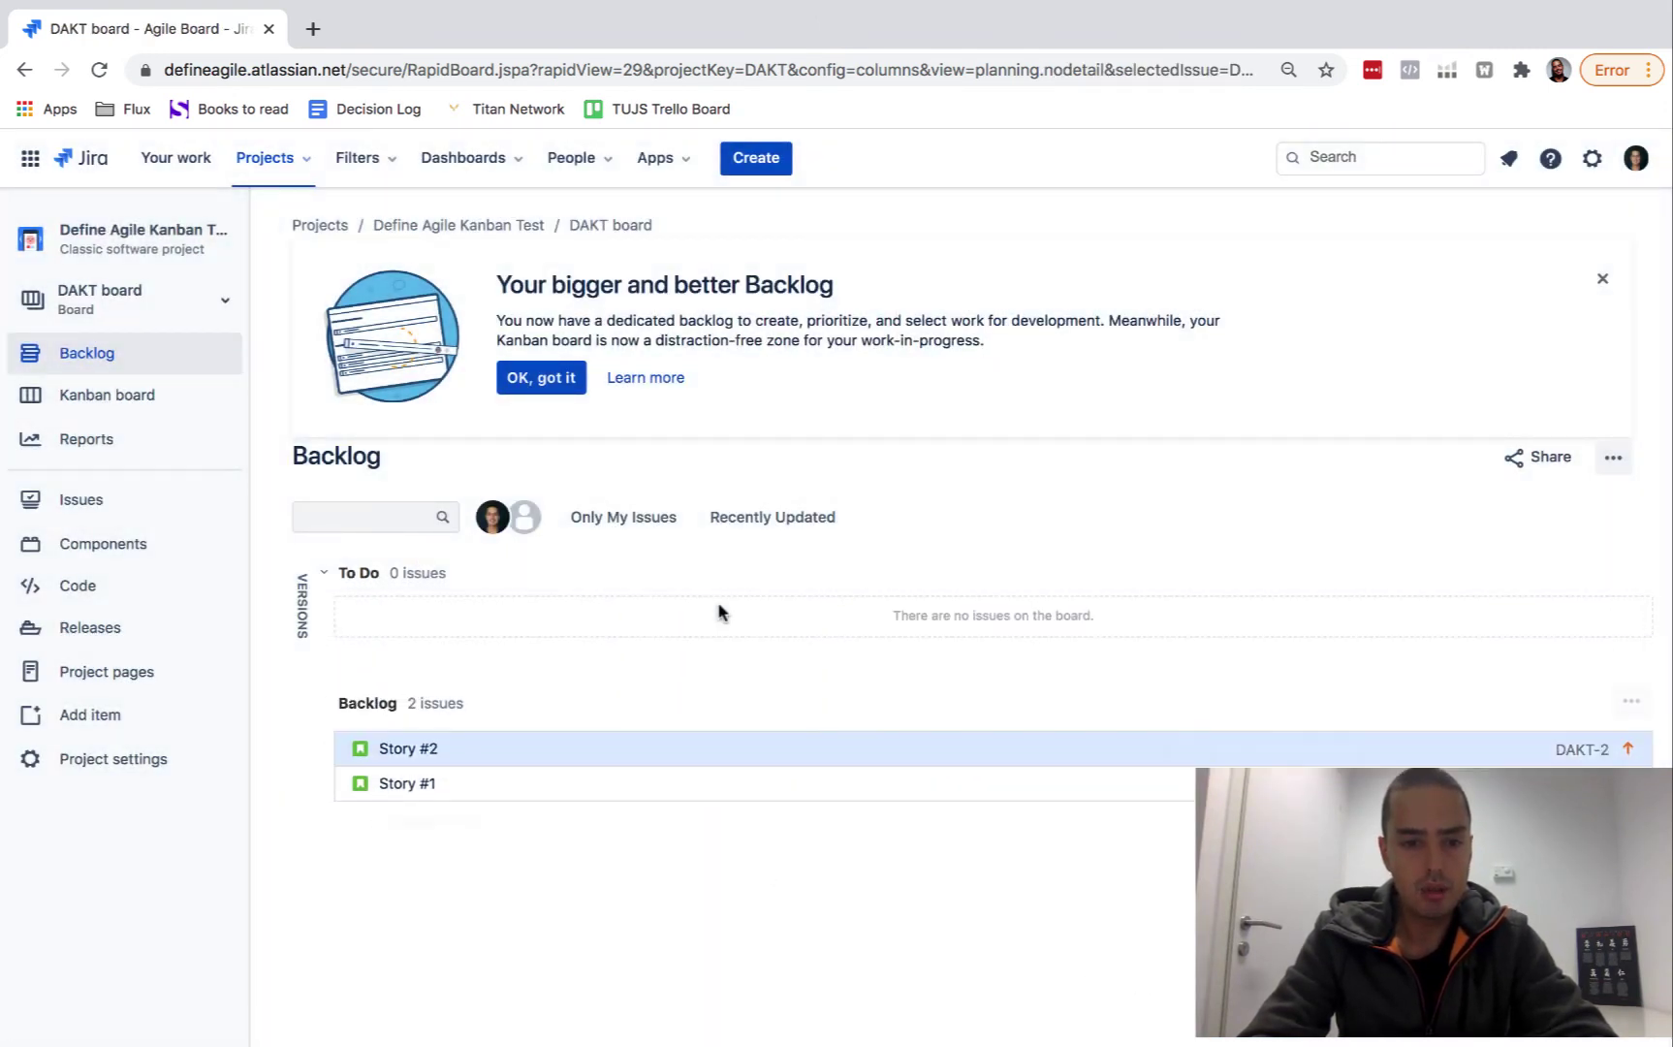
pyautogui.moveTo(668, 742); pyautogui.dragTo(670, 613)
pyautogui.moveTo(590, 743); pyautogui.dragTo(591, 593)
# On the Kanban board, move Story #1 and Story #2 from To Do to In Progress
pyautogui.click(101, 405)
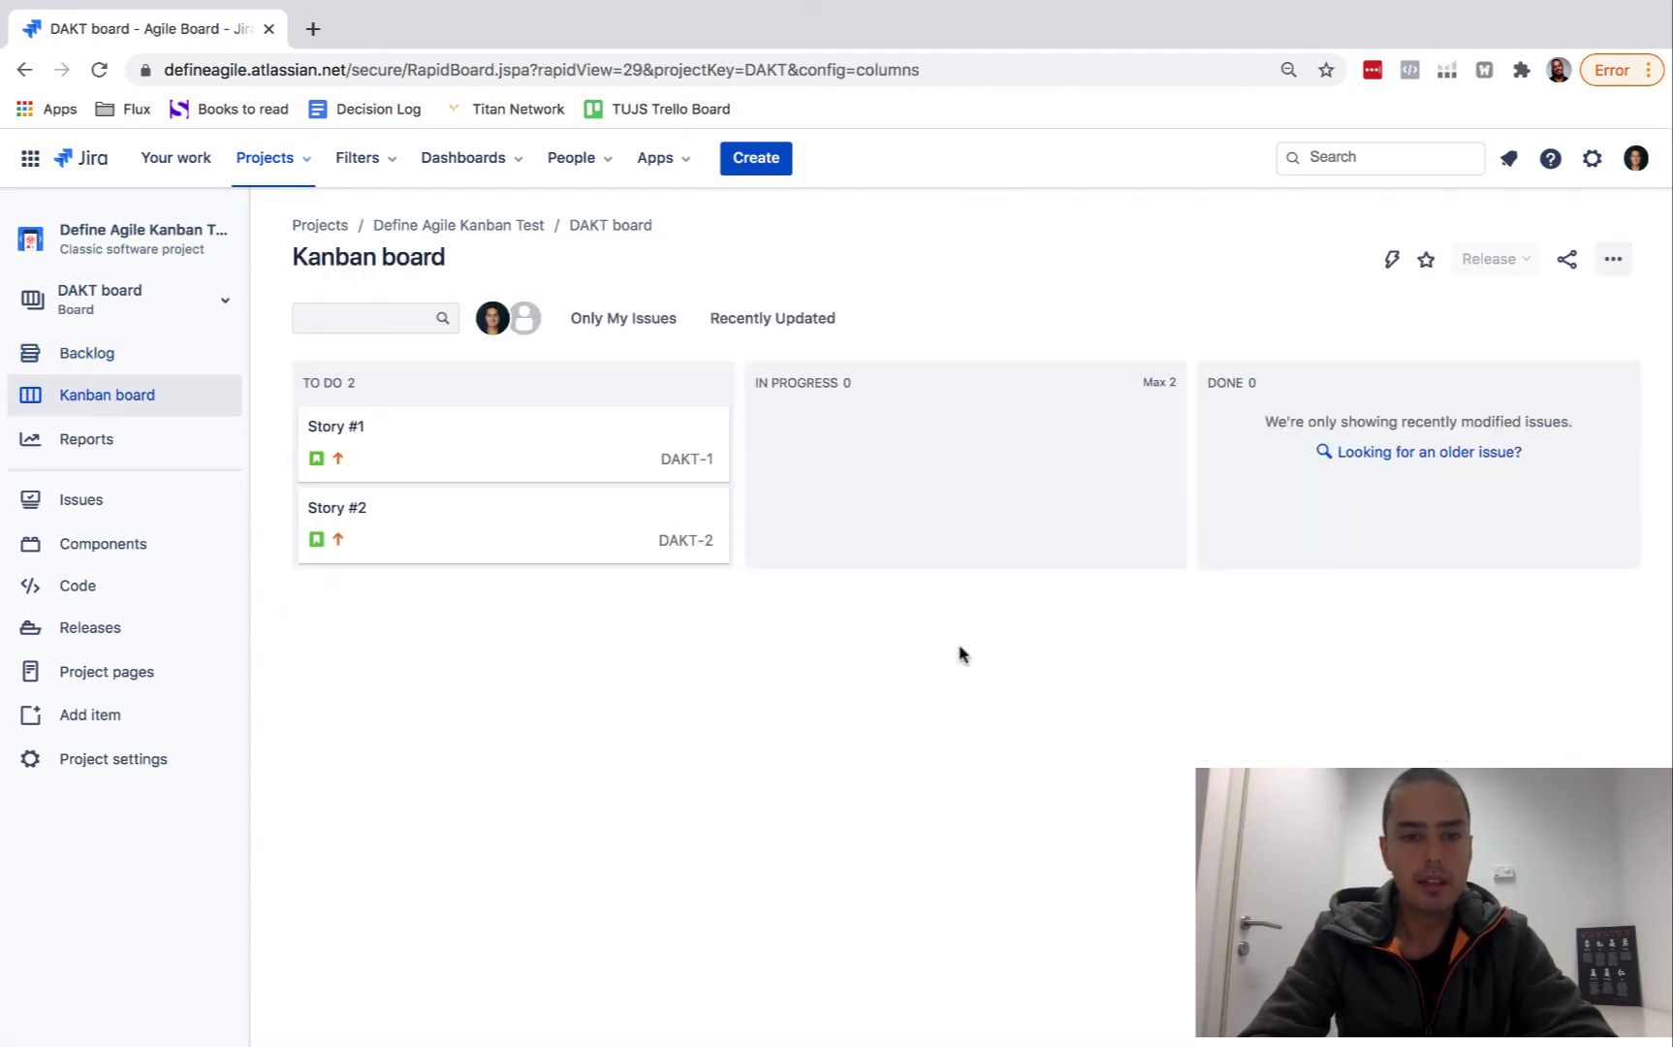
pyautogui.moveTo(570, 441); pyautogui.dragTo(1034, 452)
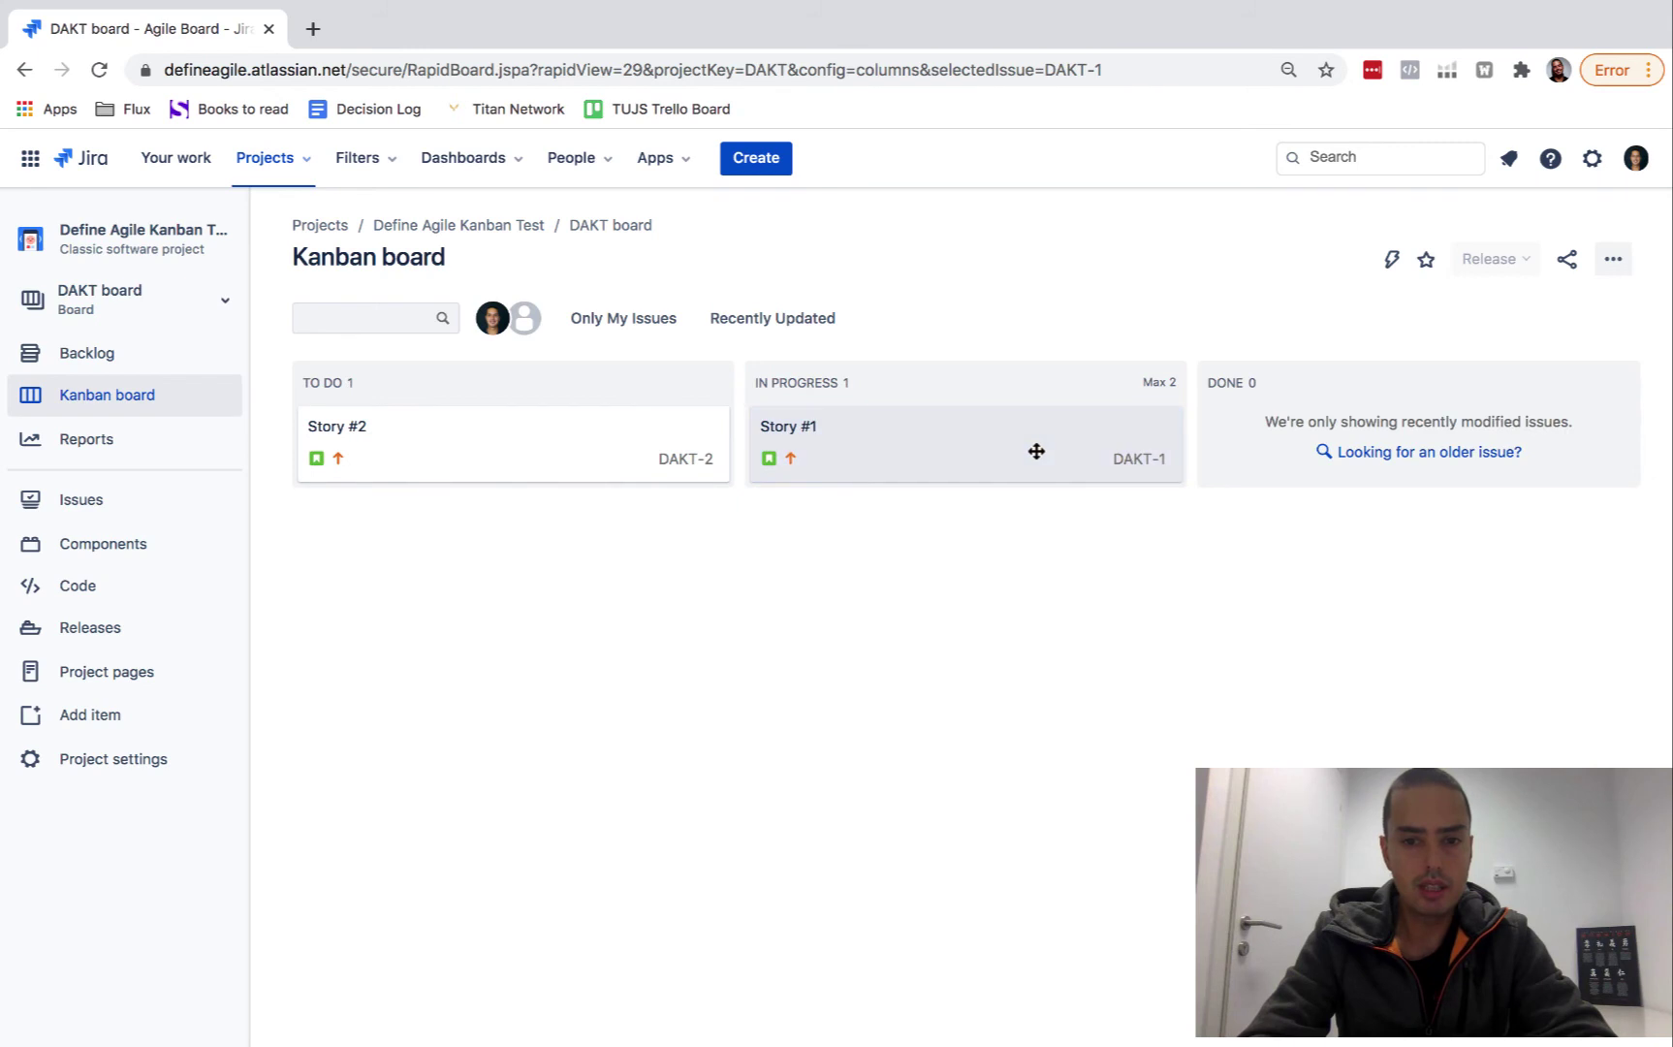
pyautogui.click(614, 454)
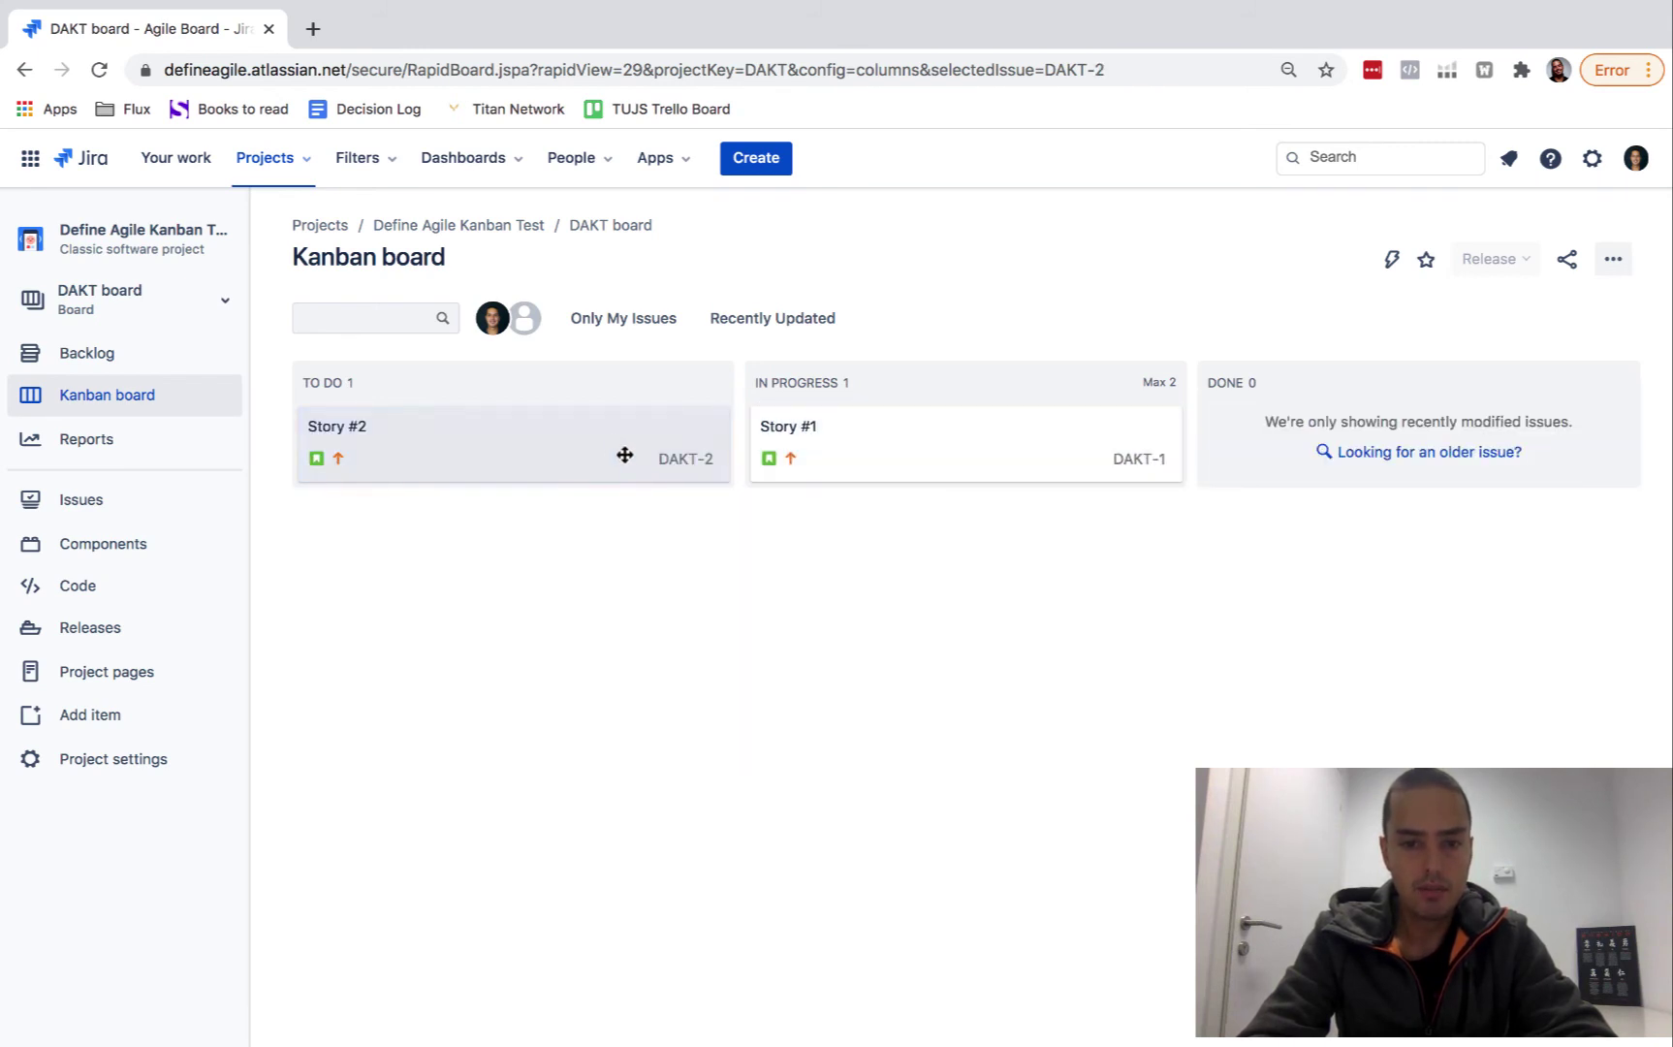
pyautogui.moveTo(620, 452); pyautogui.dragTo(1050, 444)
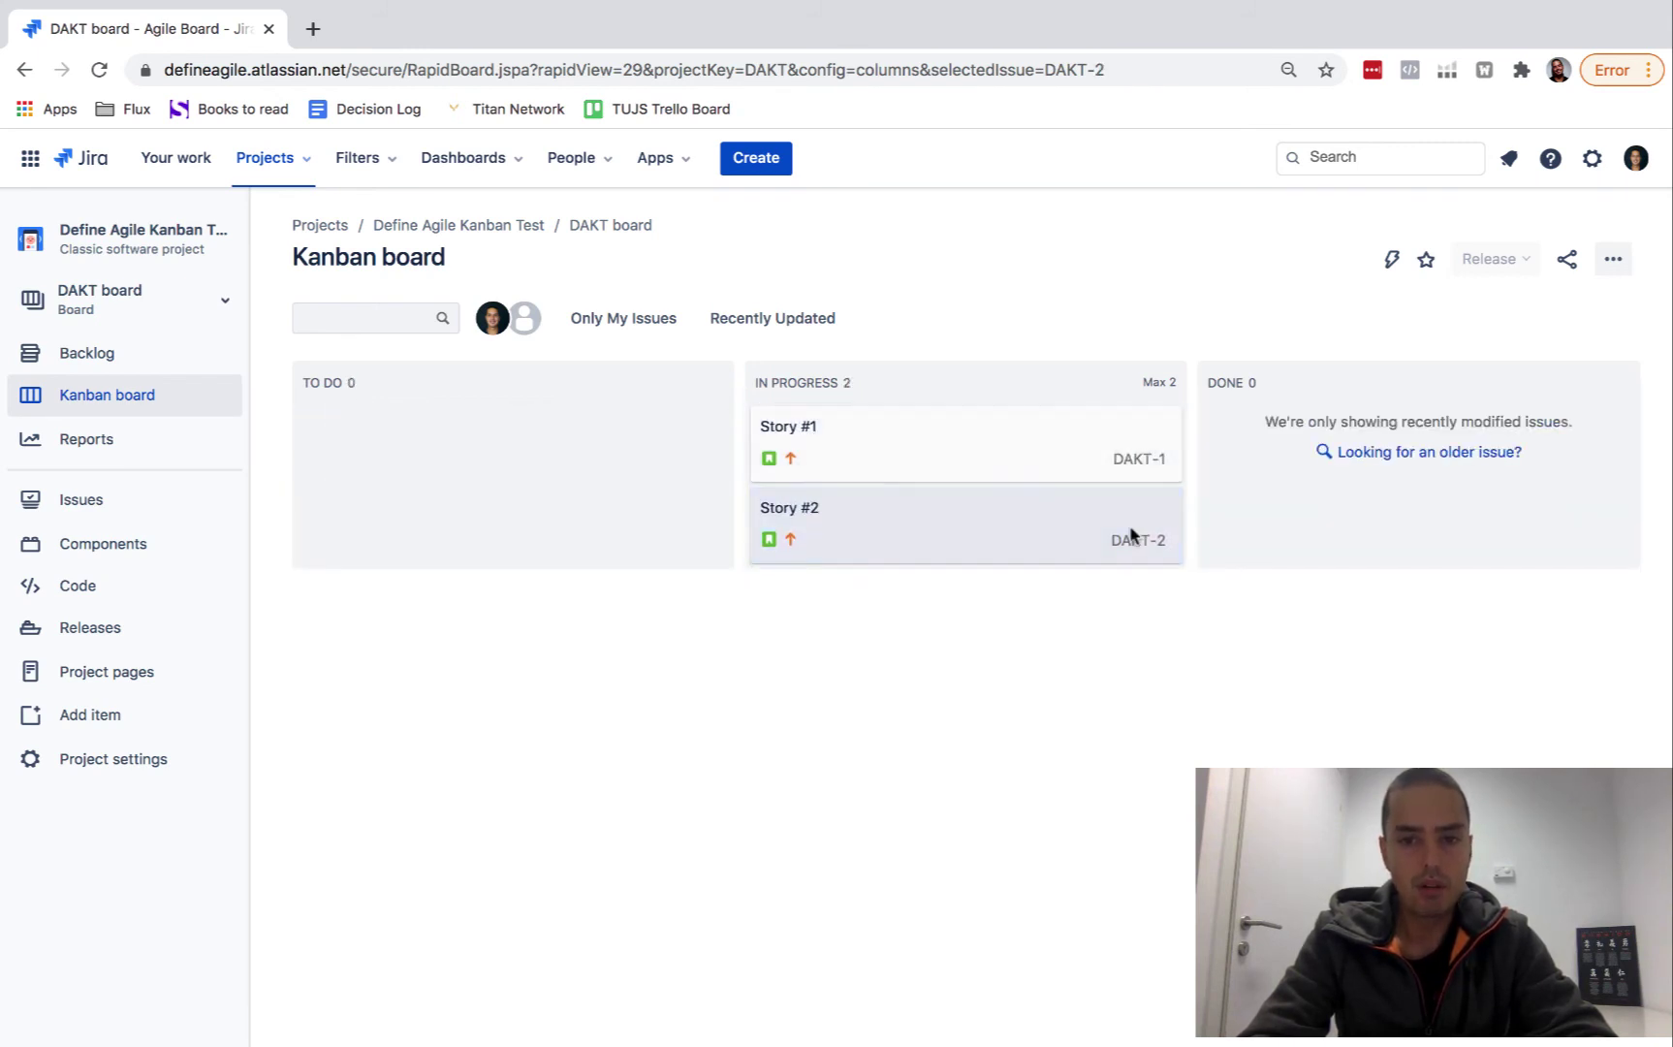
# From the backlog, create a new story with the summary Story #3
pyautogui.click(90, 355)
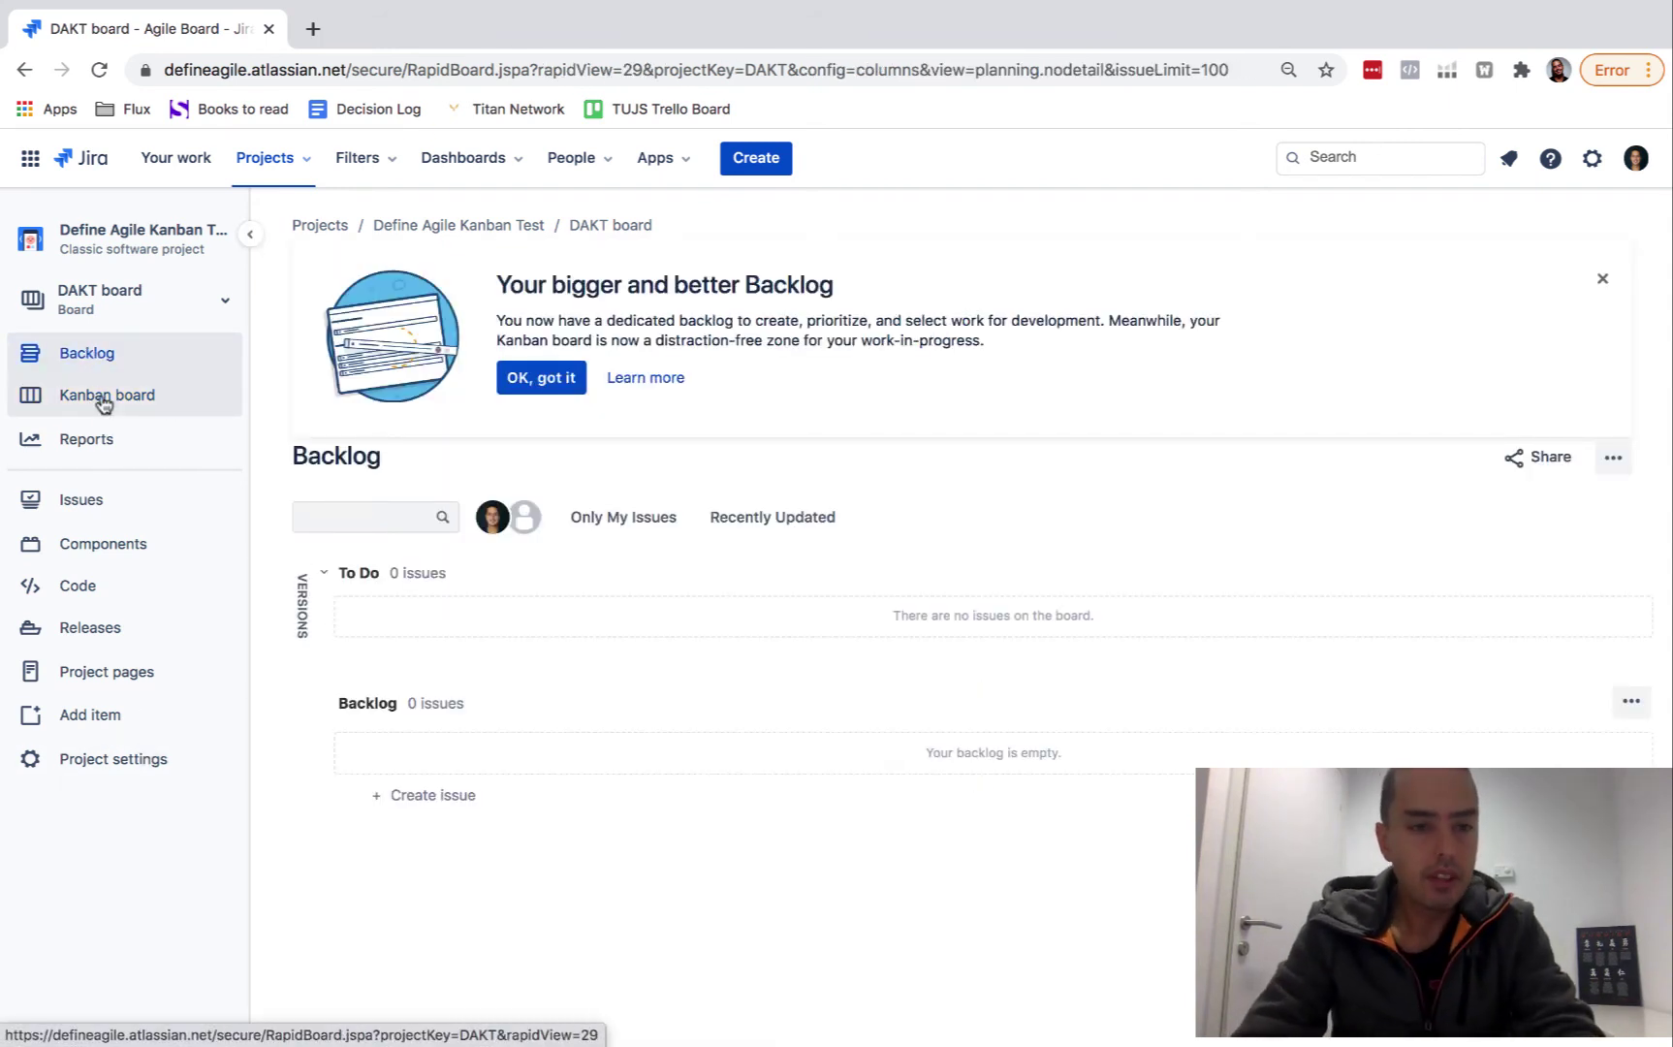
pyautogui.click(753, 153)
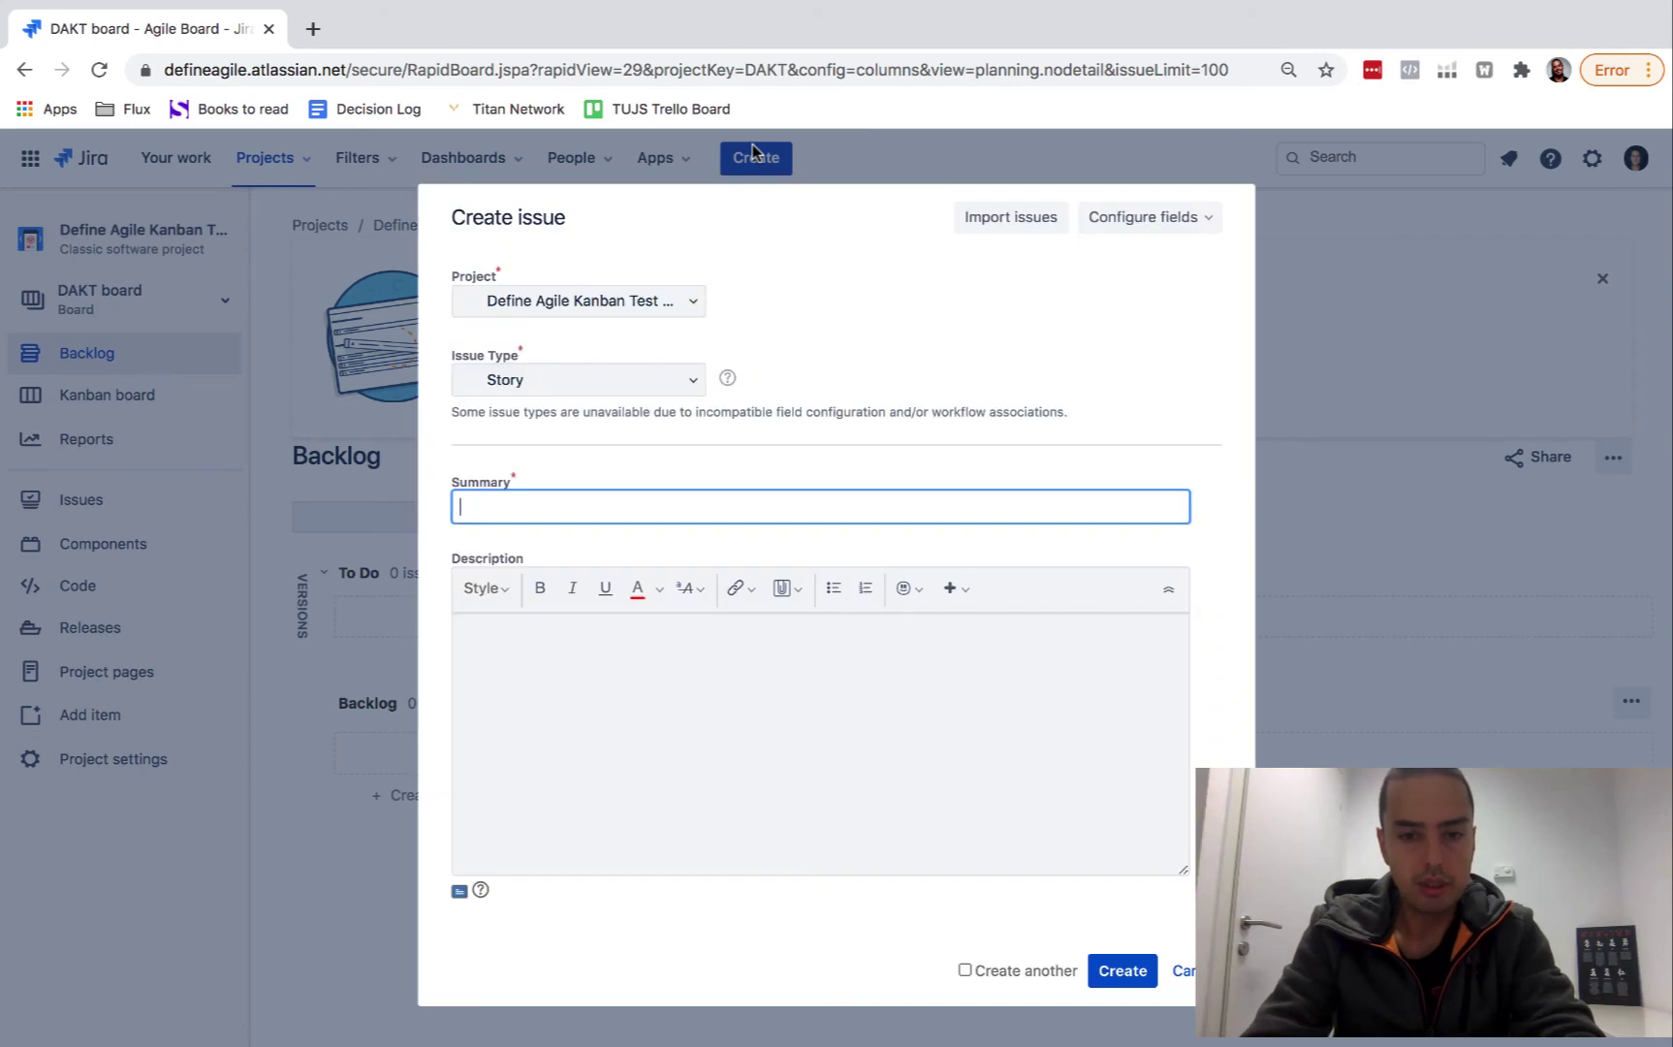
pyautogui.write('Story #2')
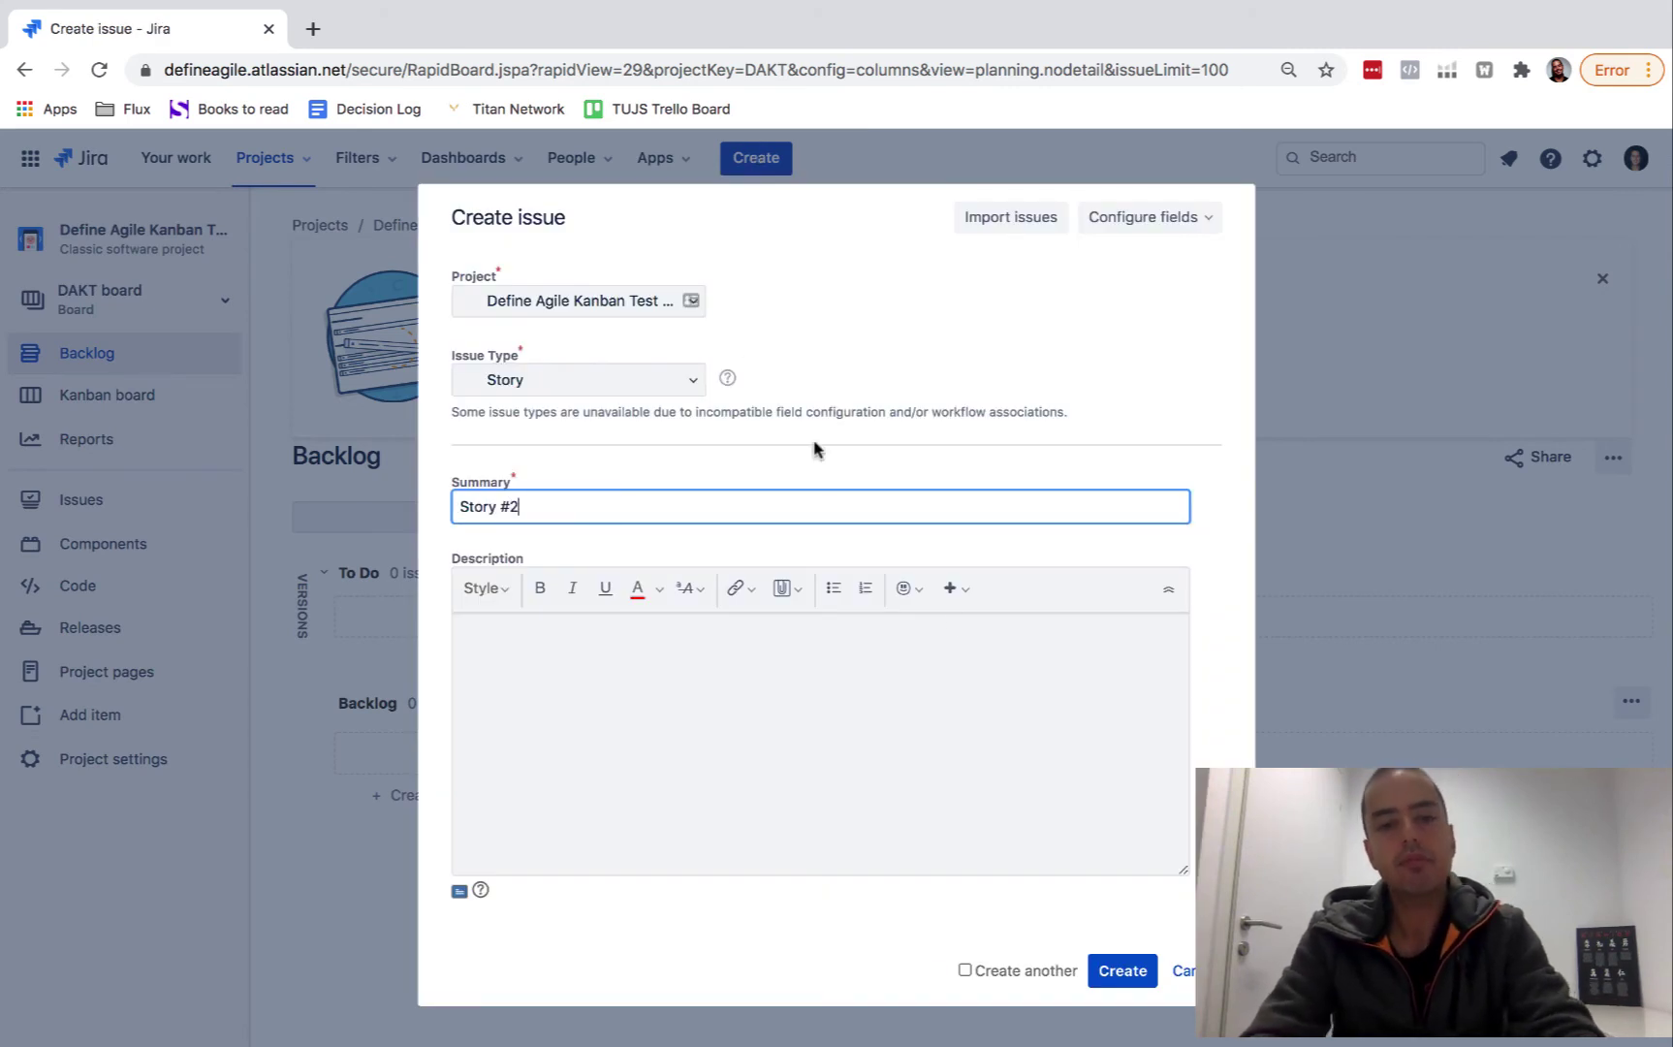
pyautogui.press('BackSpace')
pyautogui.write('3')
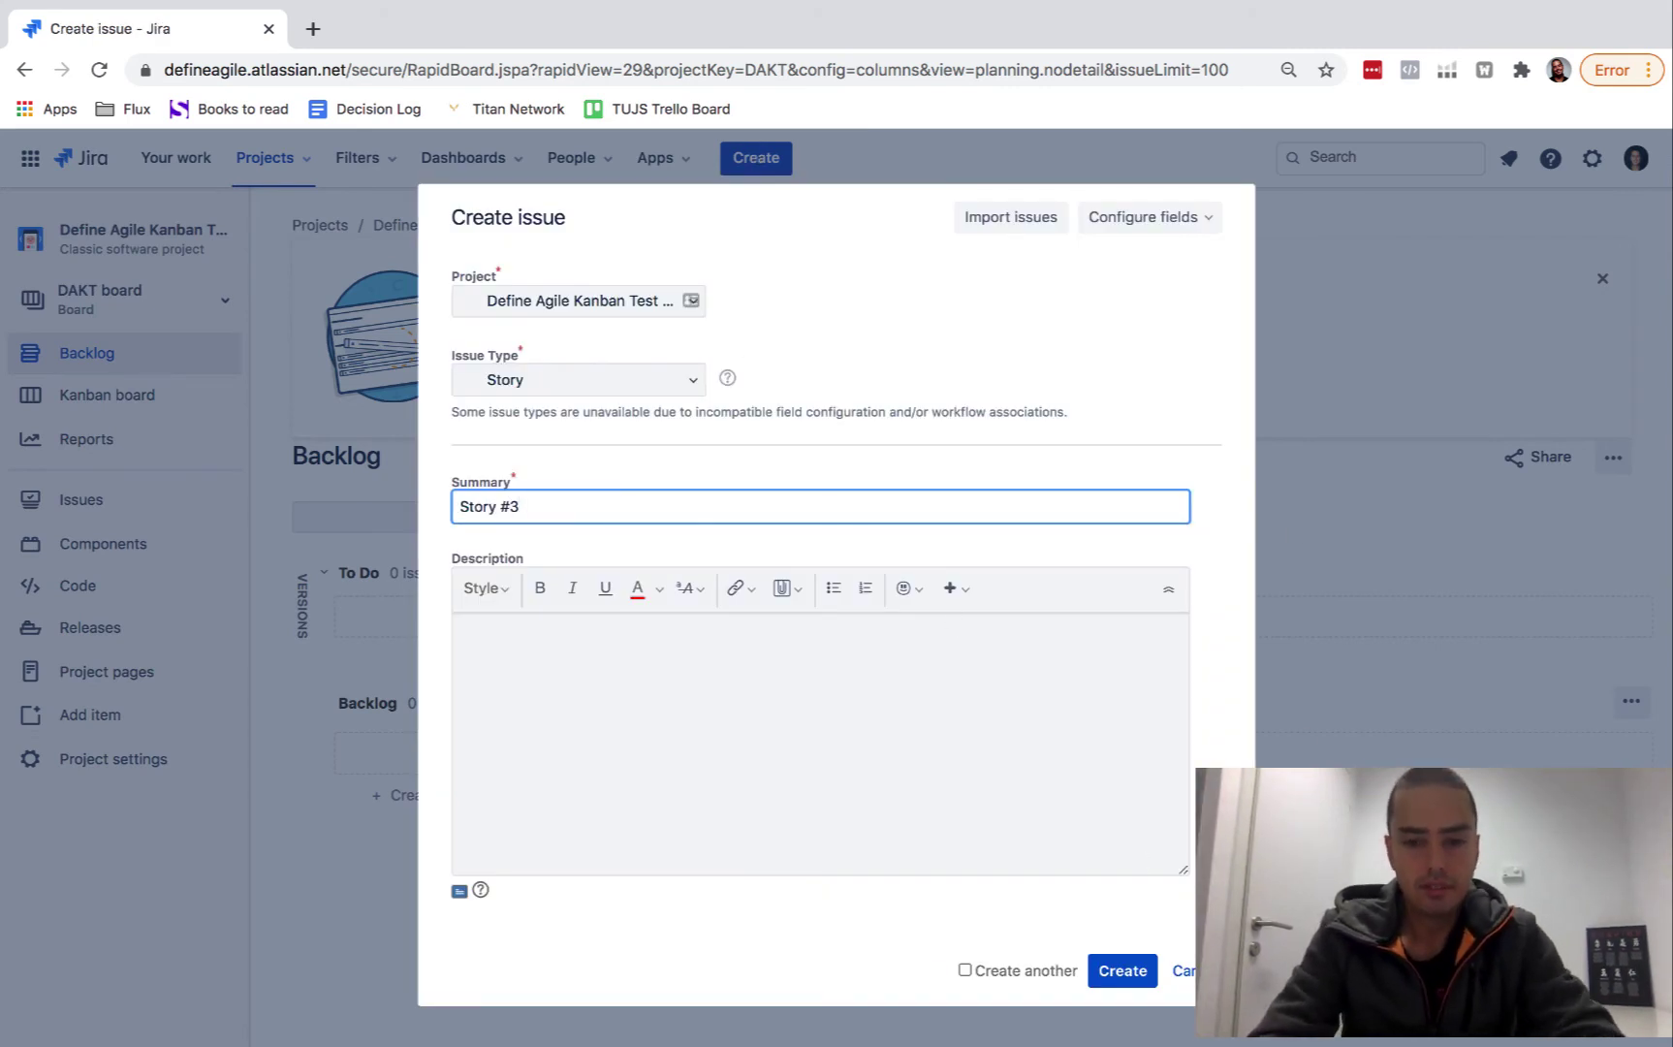
pyautogui.click(1115, 971)
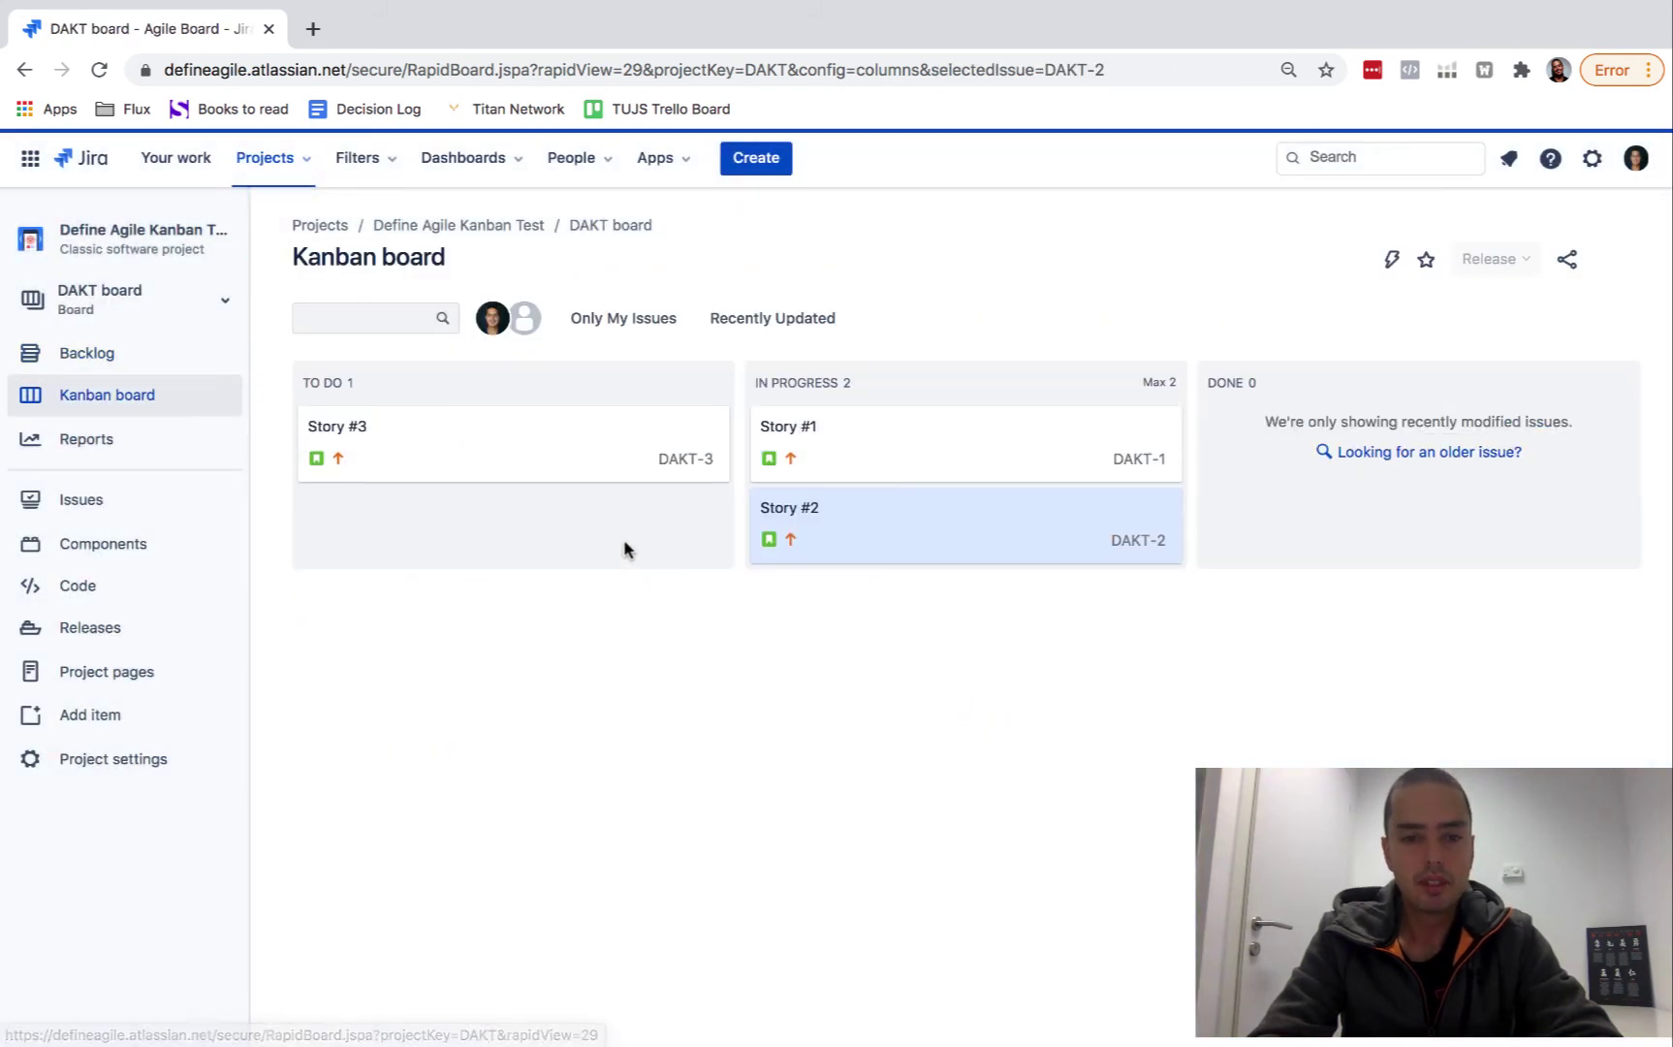
# On the Kanban board, move Story #3 to In Progress, on to Done, and back to In Progress
pyautogui.moveTo(437, 437); pyautogui.dragTo(925, 481)
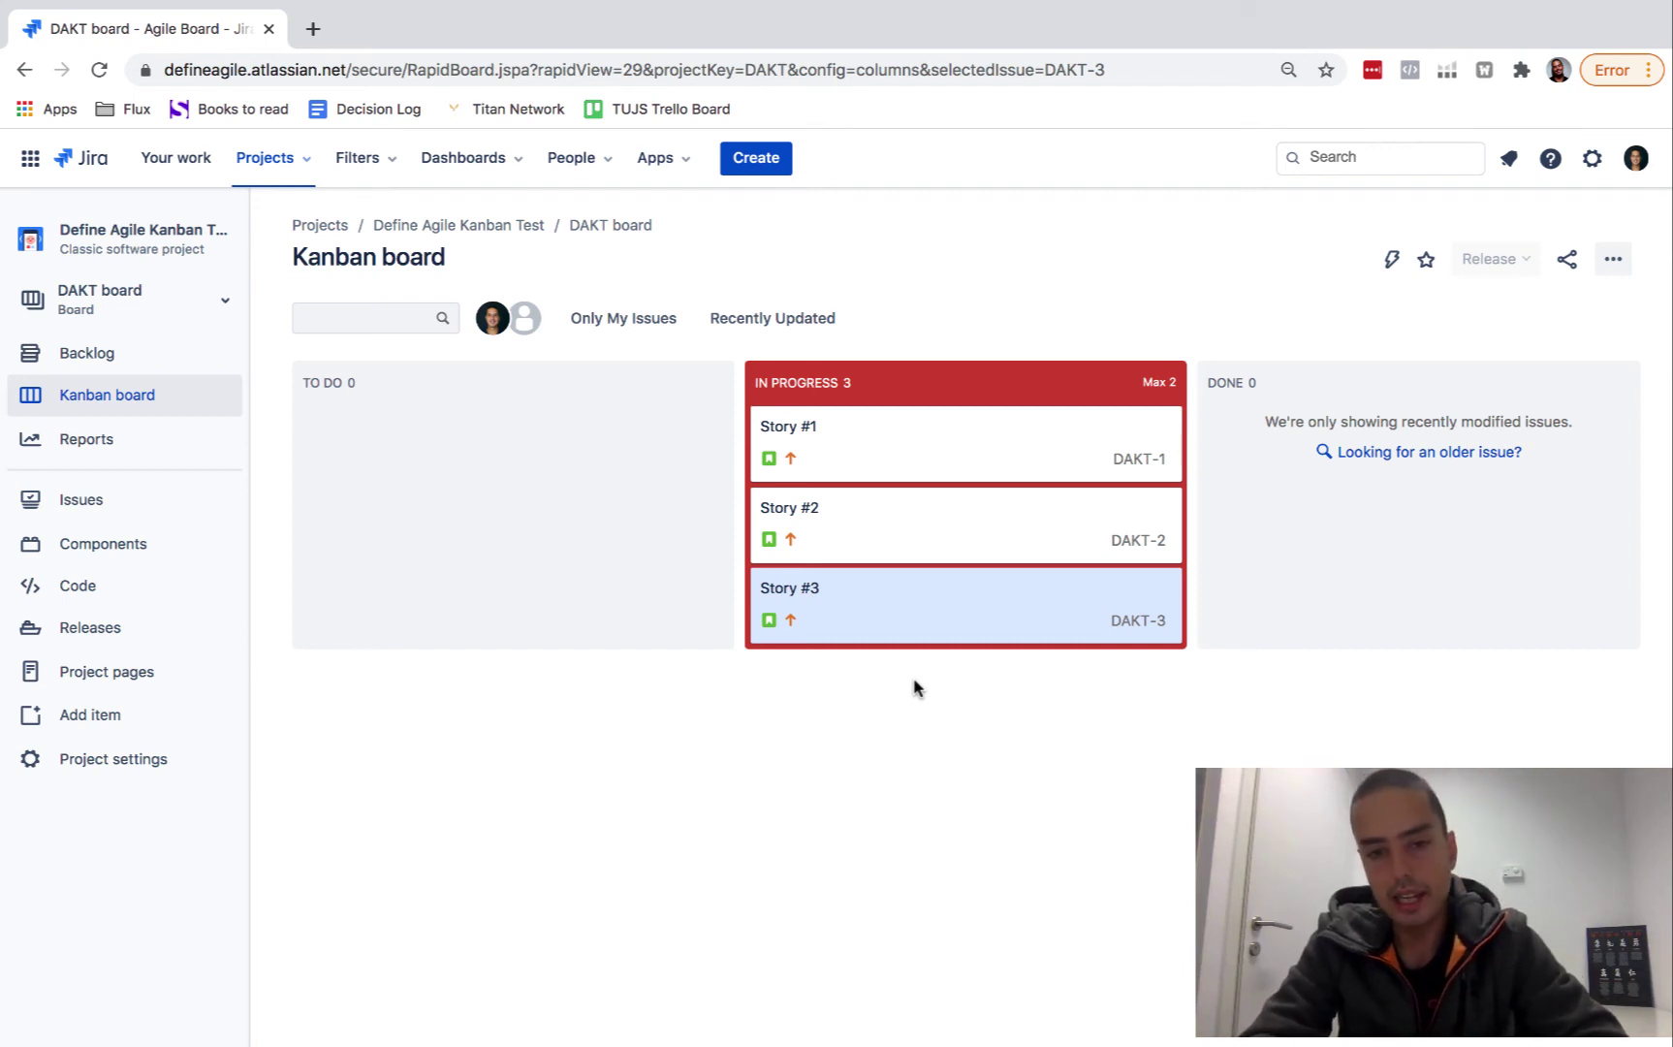
pyautogui.moveTo(931, 629); pyautogui.dragTo(1370, 609)
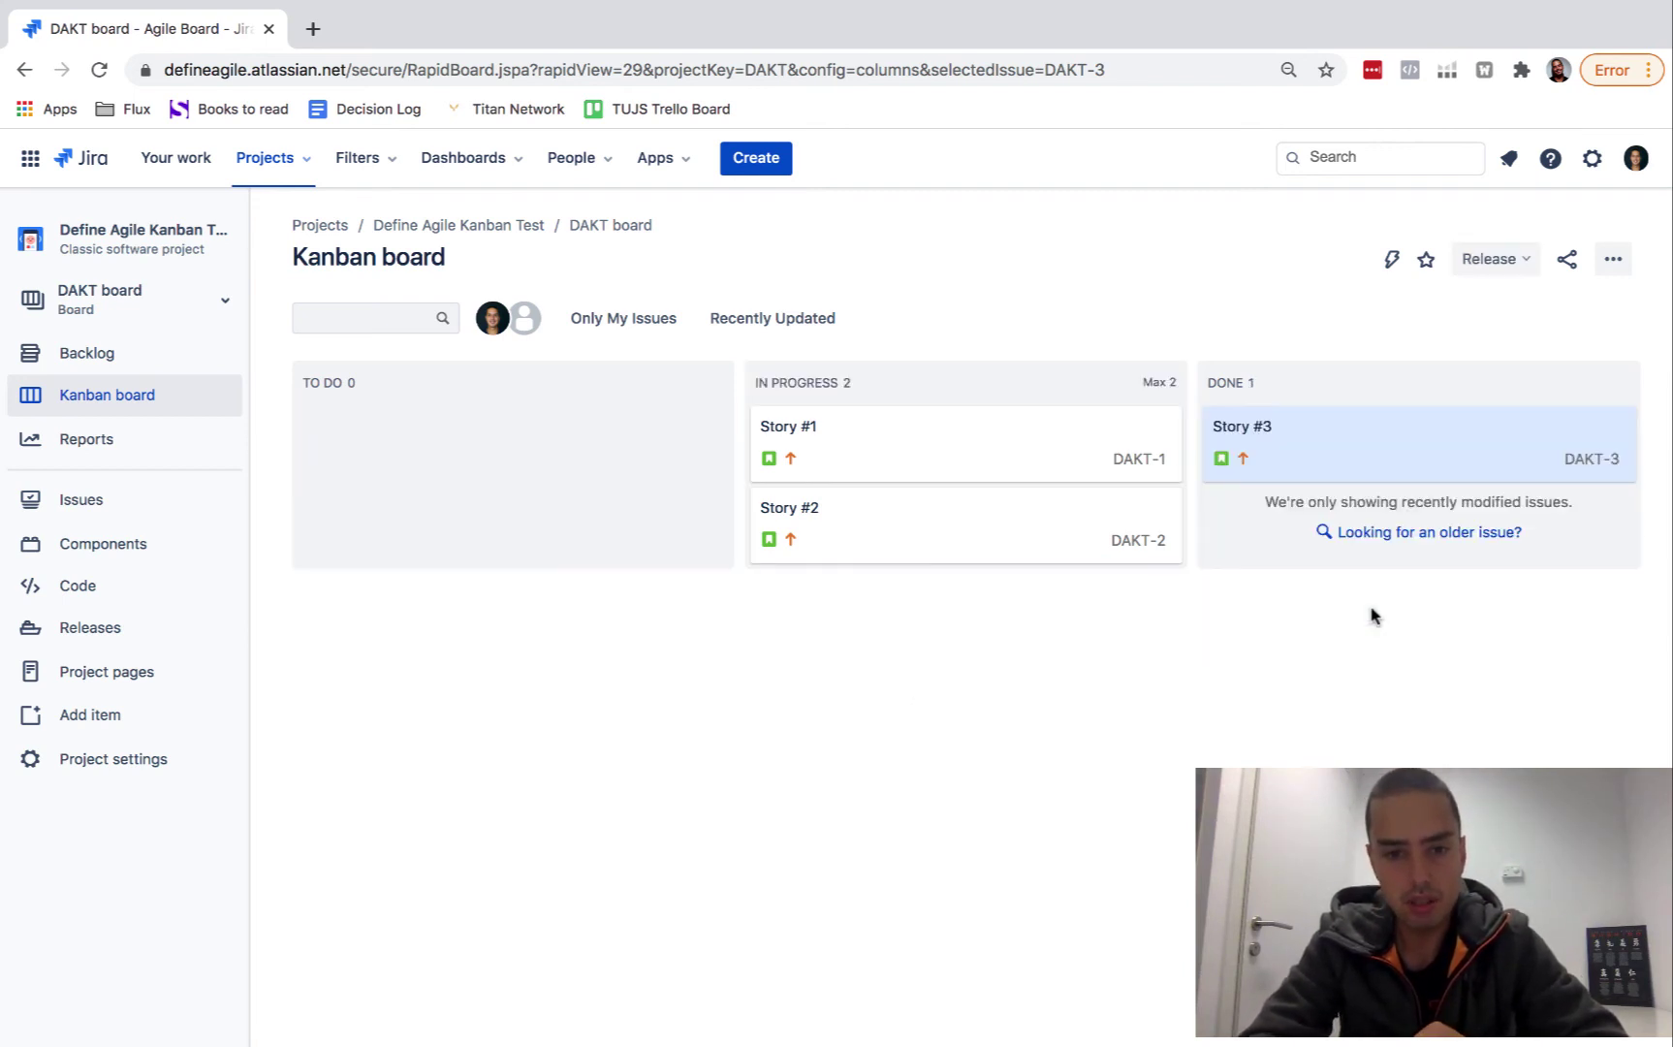
pyautogui.moveTo(1320, 436); pyautogui.dragTo(900, 495)
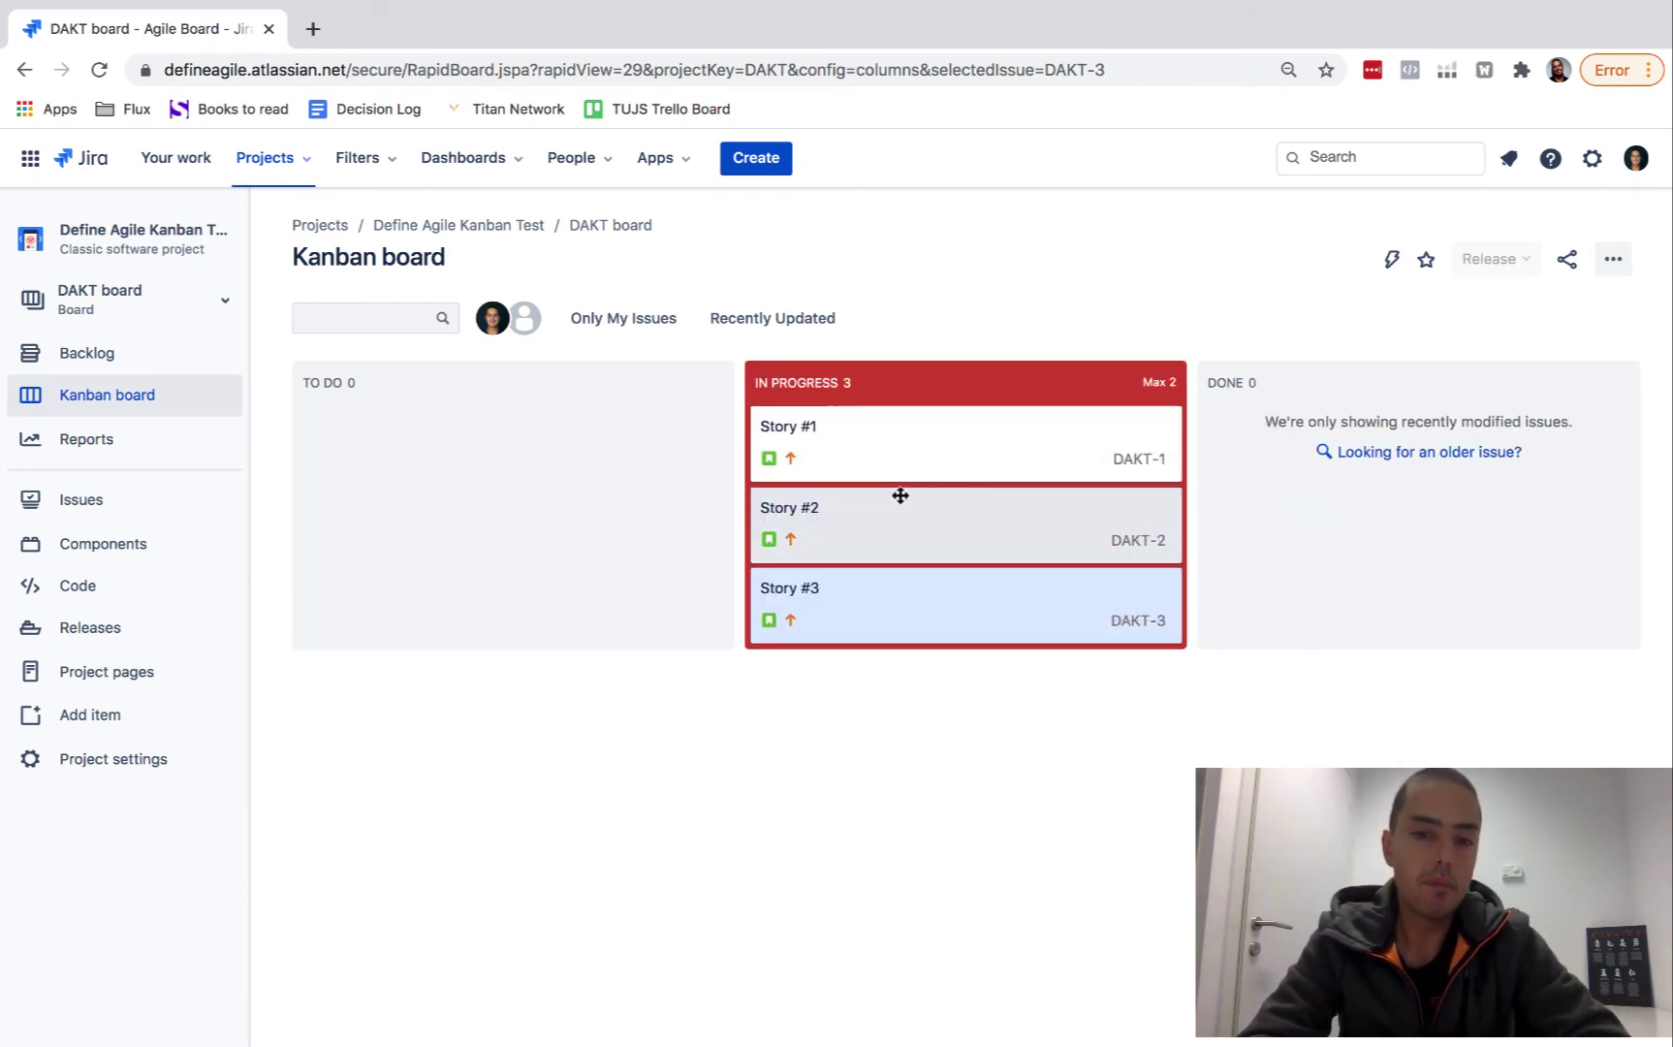
# Move Story #1, Story #2 and Story #3 to To Do, and return all three to In Progress
pyautogui.moveTo(896, 464); pyautogui.dragTo(426, 455)
pyautogui.moveTo(904, 444); pyautogui.dragTo(461, 504)
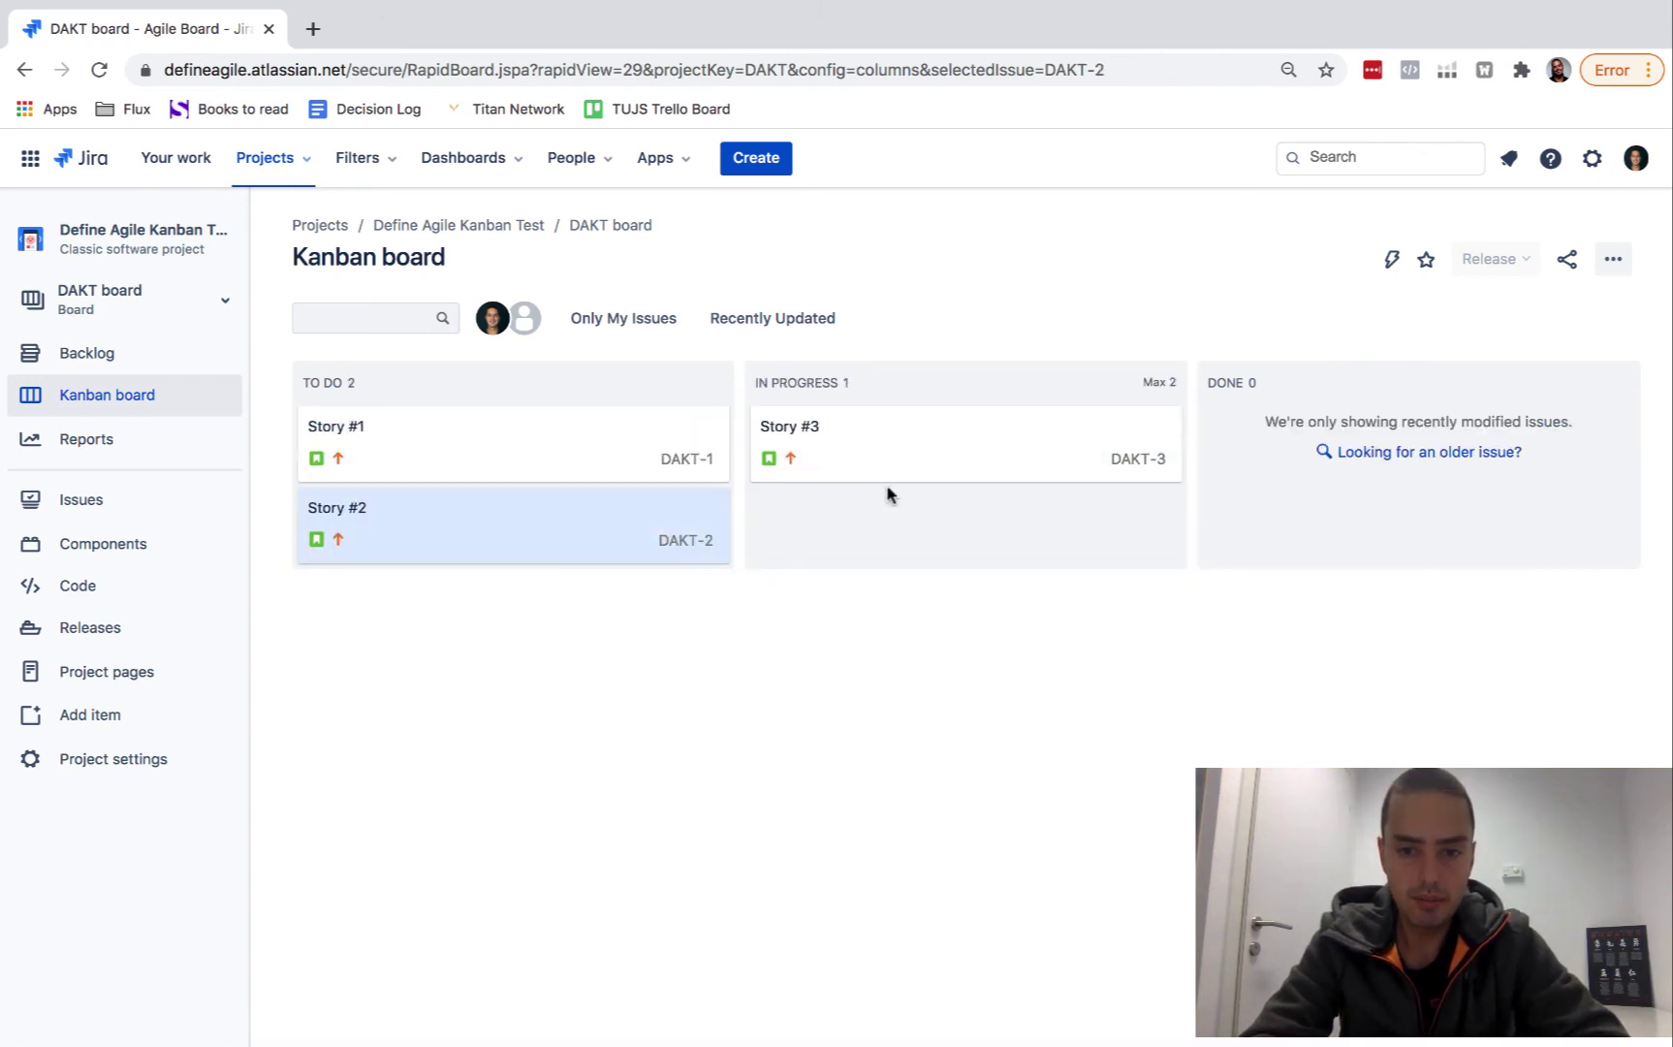
pyautogui.moveTo(837, 456); pyautogui.dragTo(498, 506)
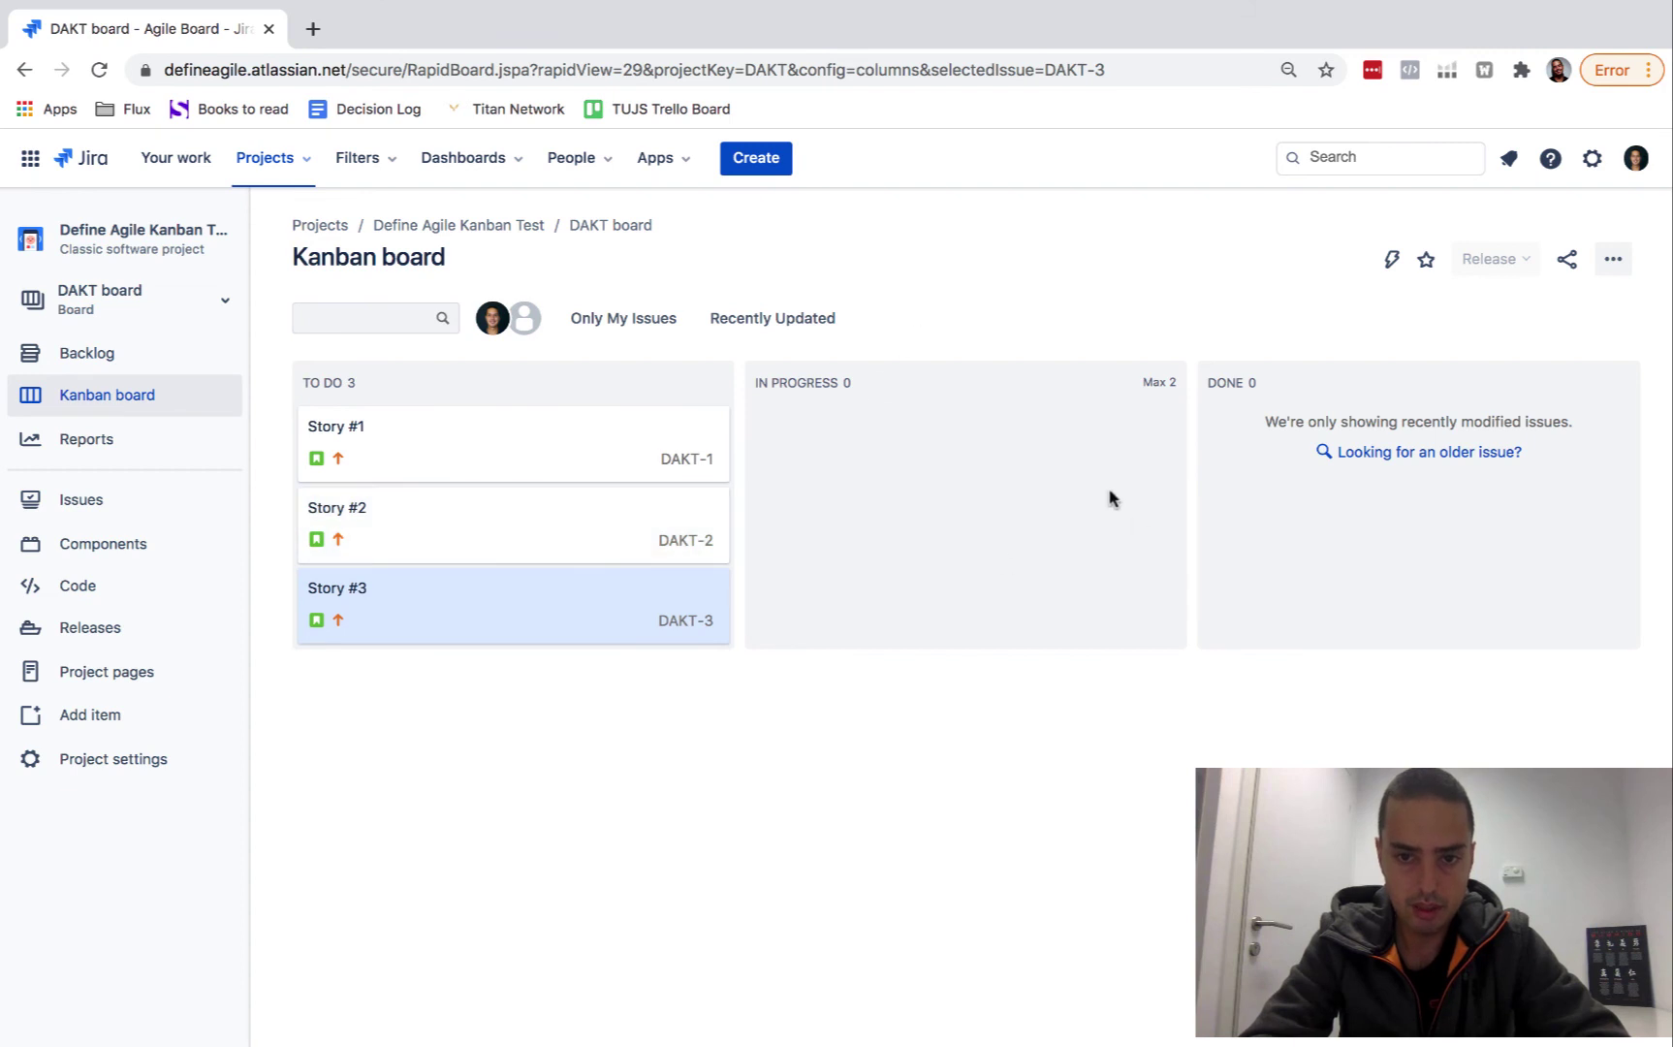
pyautogui.moveTo(570, 438); pyautogui.dragTo(945, 482)
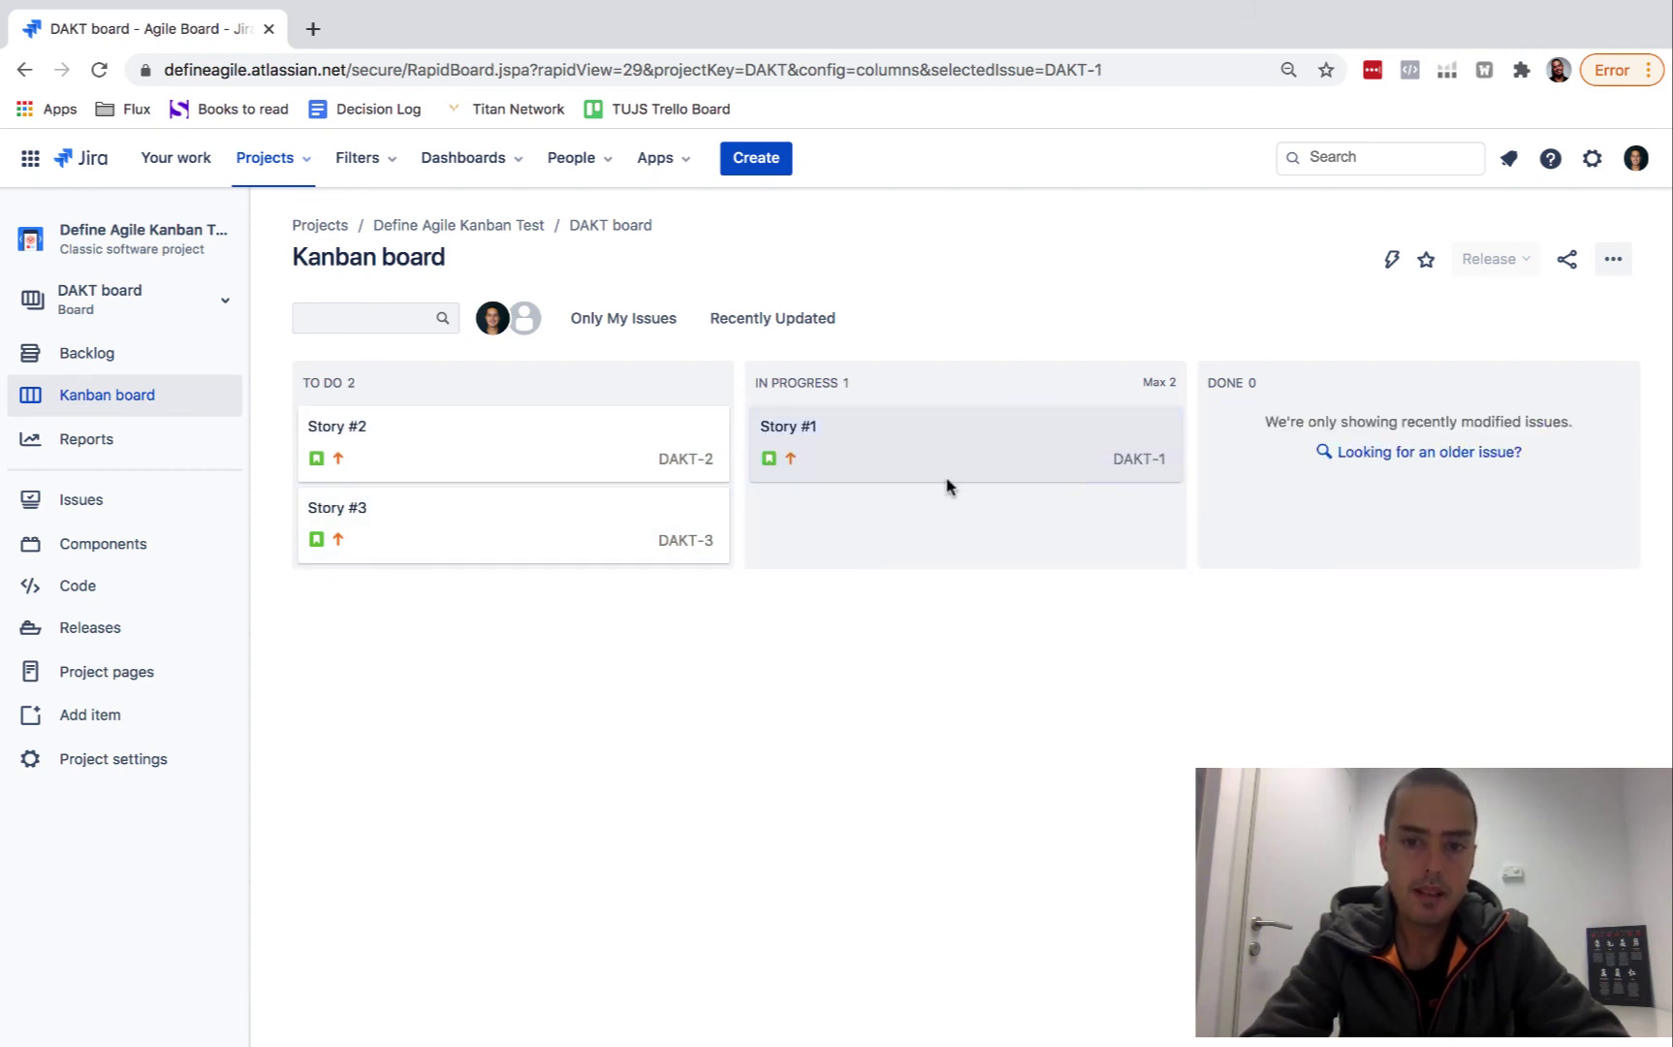
pyautogui.moveTo(623, 444); pyautogui.dragTo(857, 484)
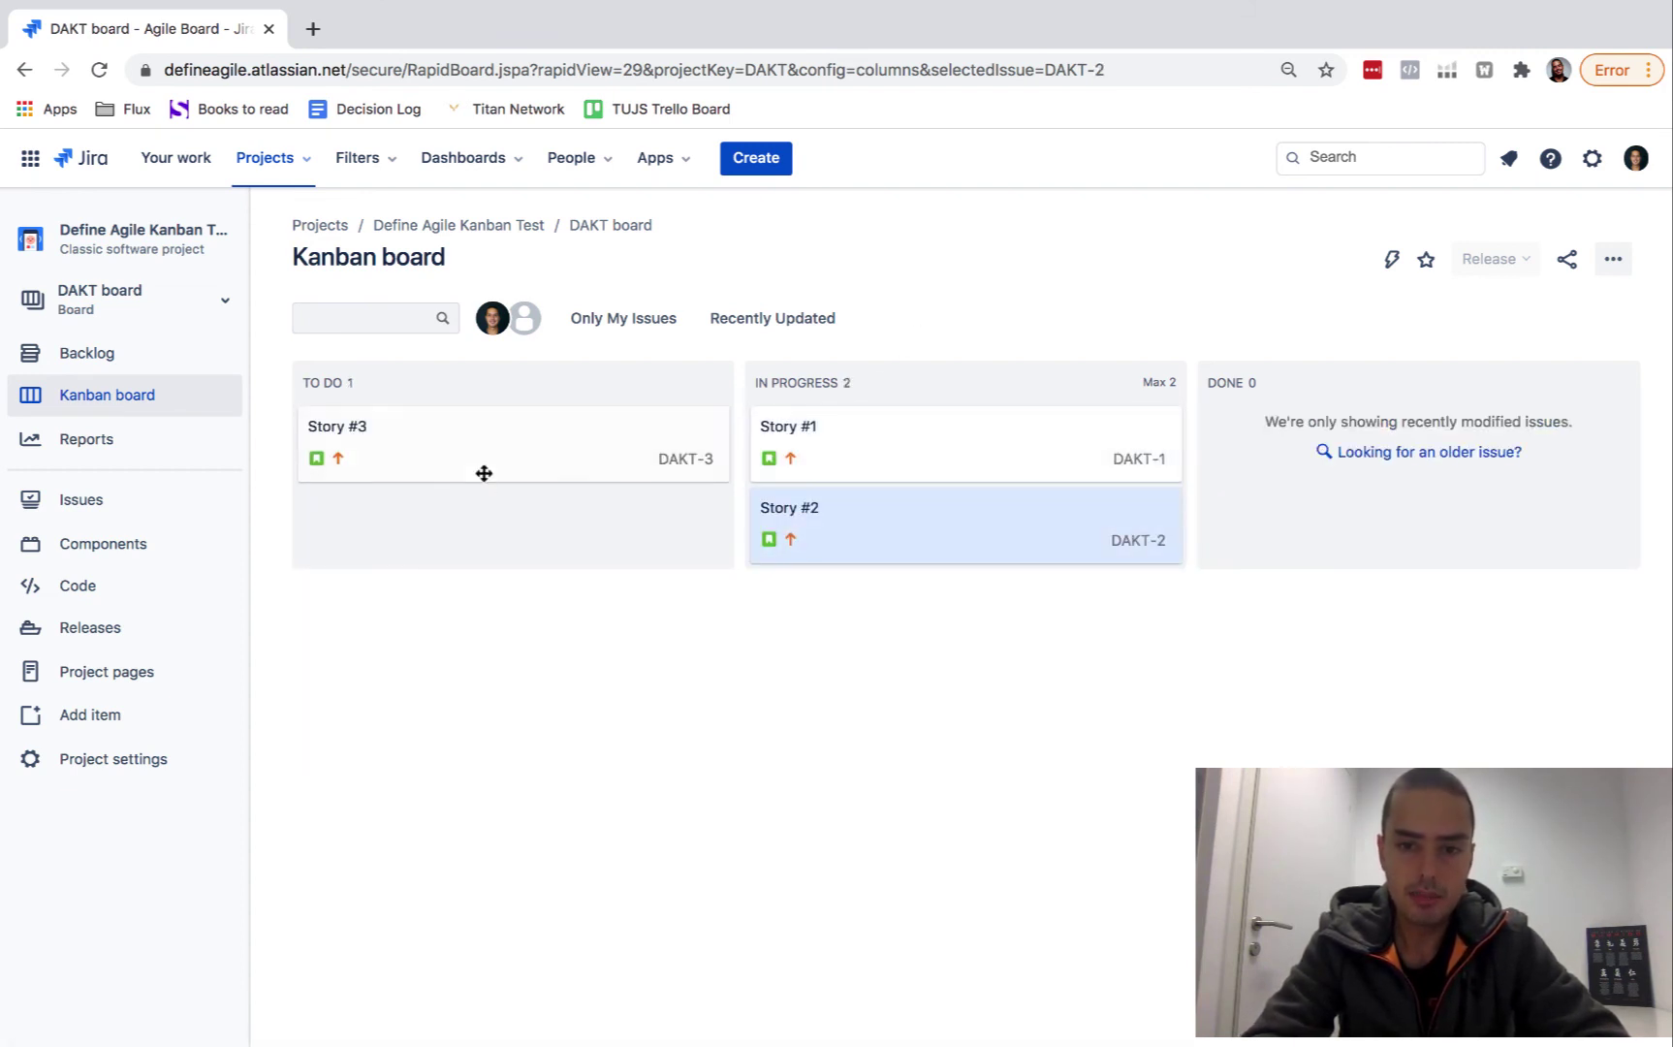
pyautogui.moveTo(482, 471); pyautogui.dragTo(1085, 543)
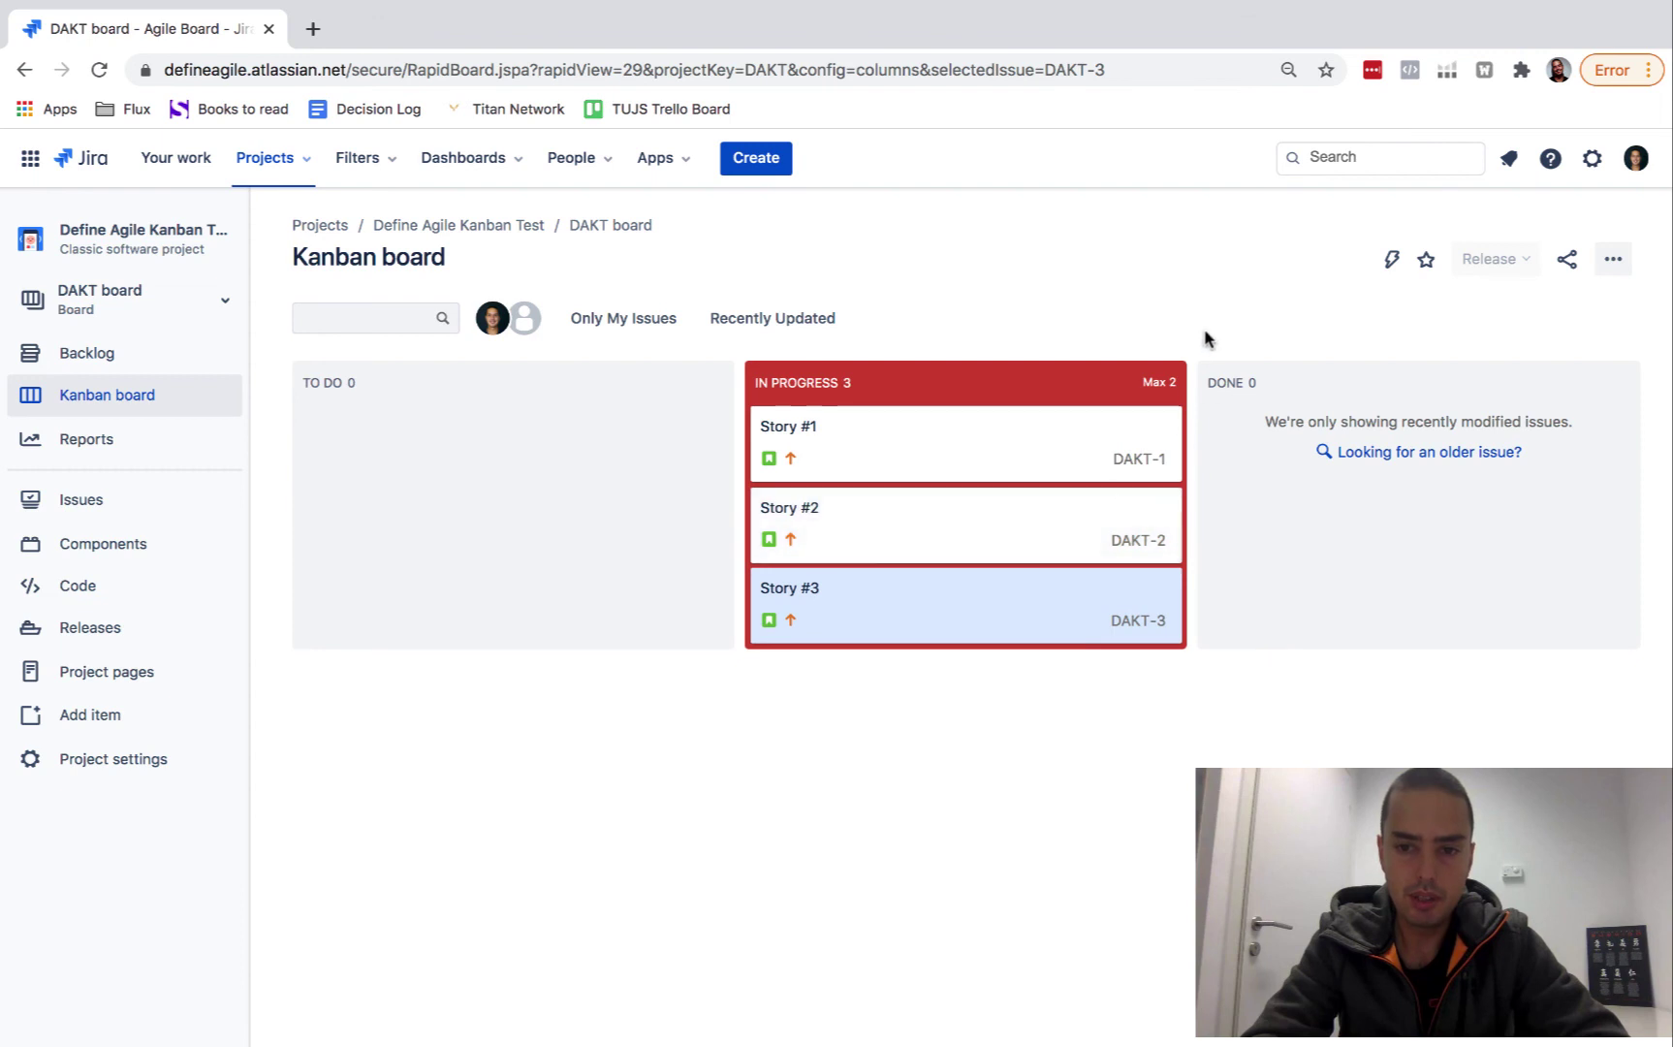
# In the board's column settings, set the In Progress column's minimum to 1 issue and return to the Kanban board
pyautogui.click(1612, 259)
pyautogui.click(1534, 312)
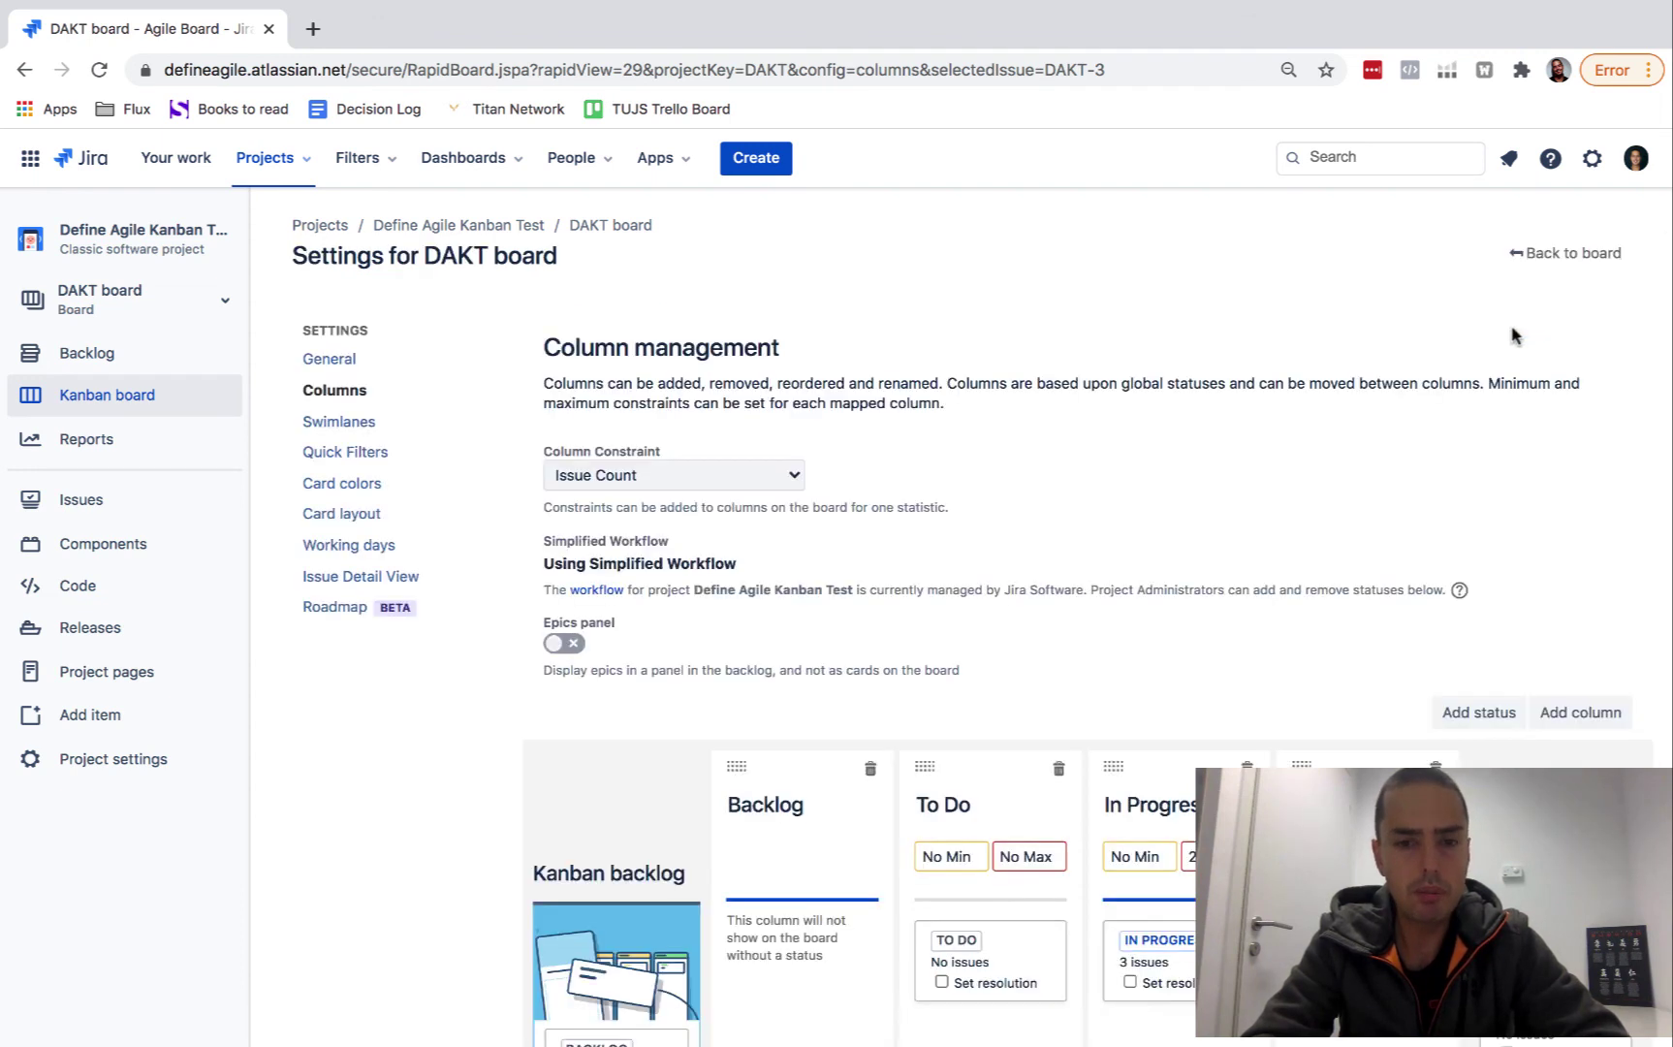
pyautogui.scroll(-1, 1381, 470)
pyautogui.scroll(-1, 1381, 470)
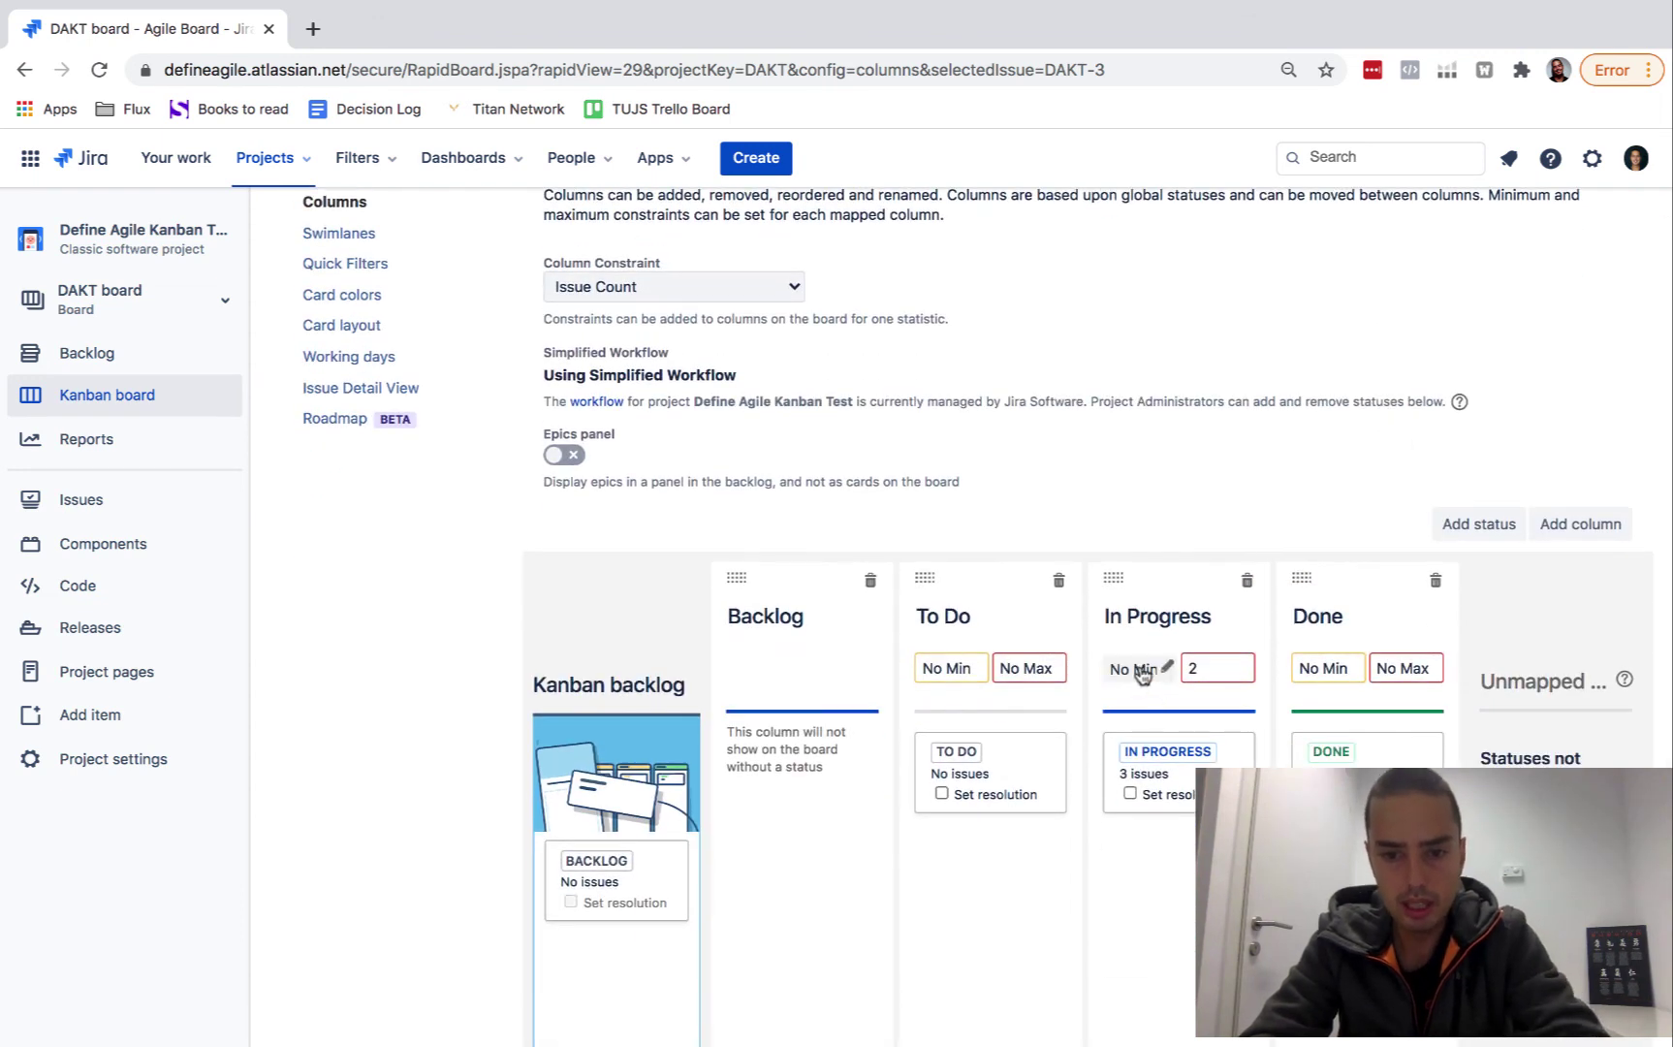
pyautogui.click(1133, 666)
pyautogui.click(1358, 446)
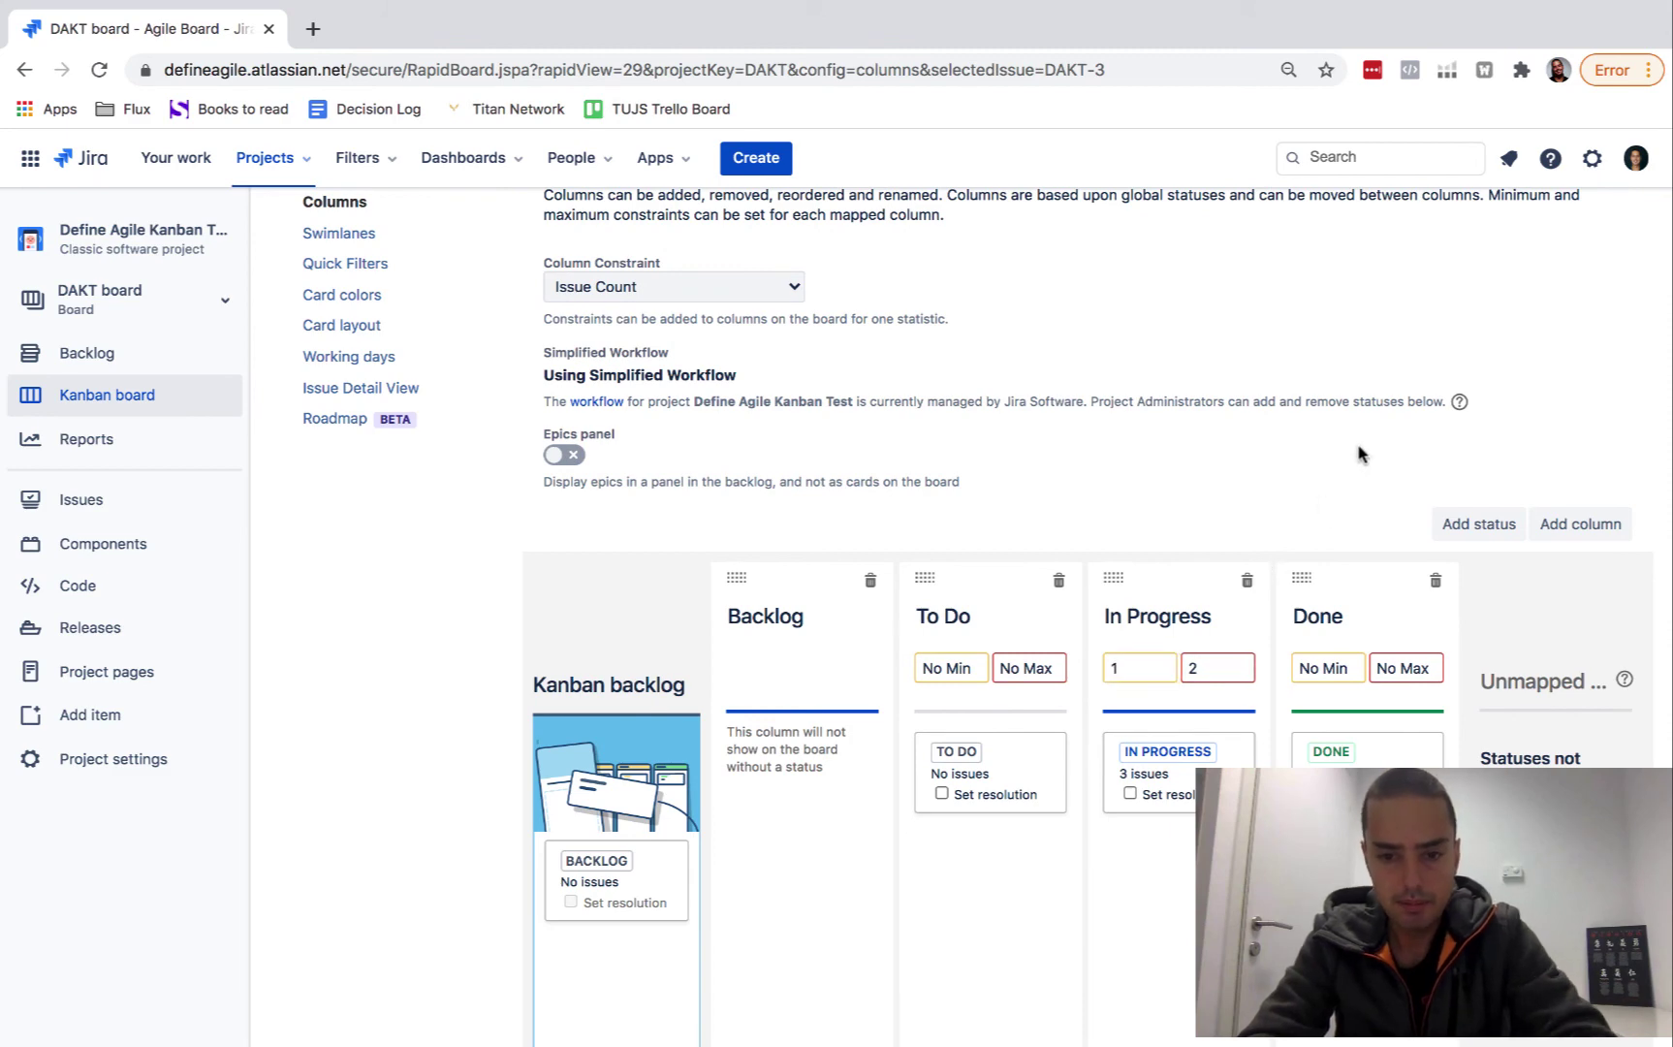
pyautogui.scroll(3, 1359, 452)
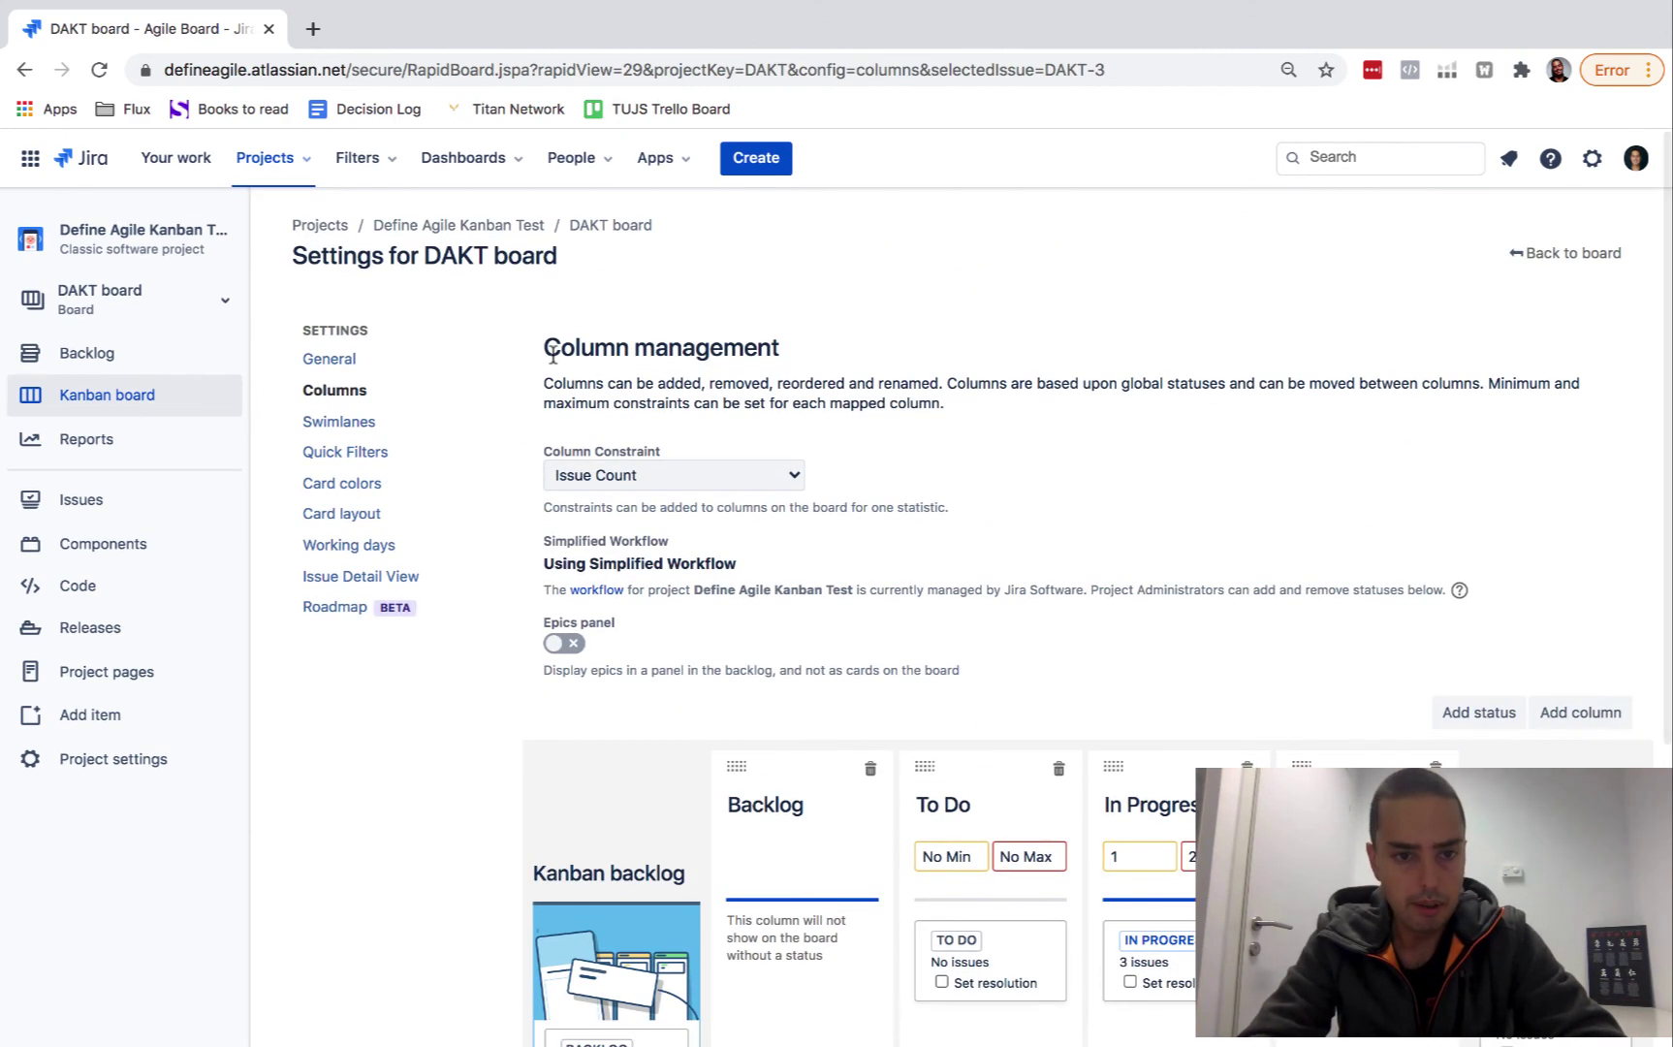
pyautogui.click(450, 236)
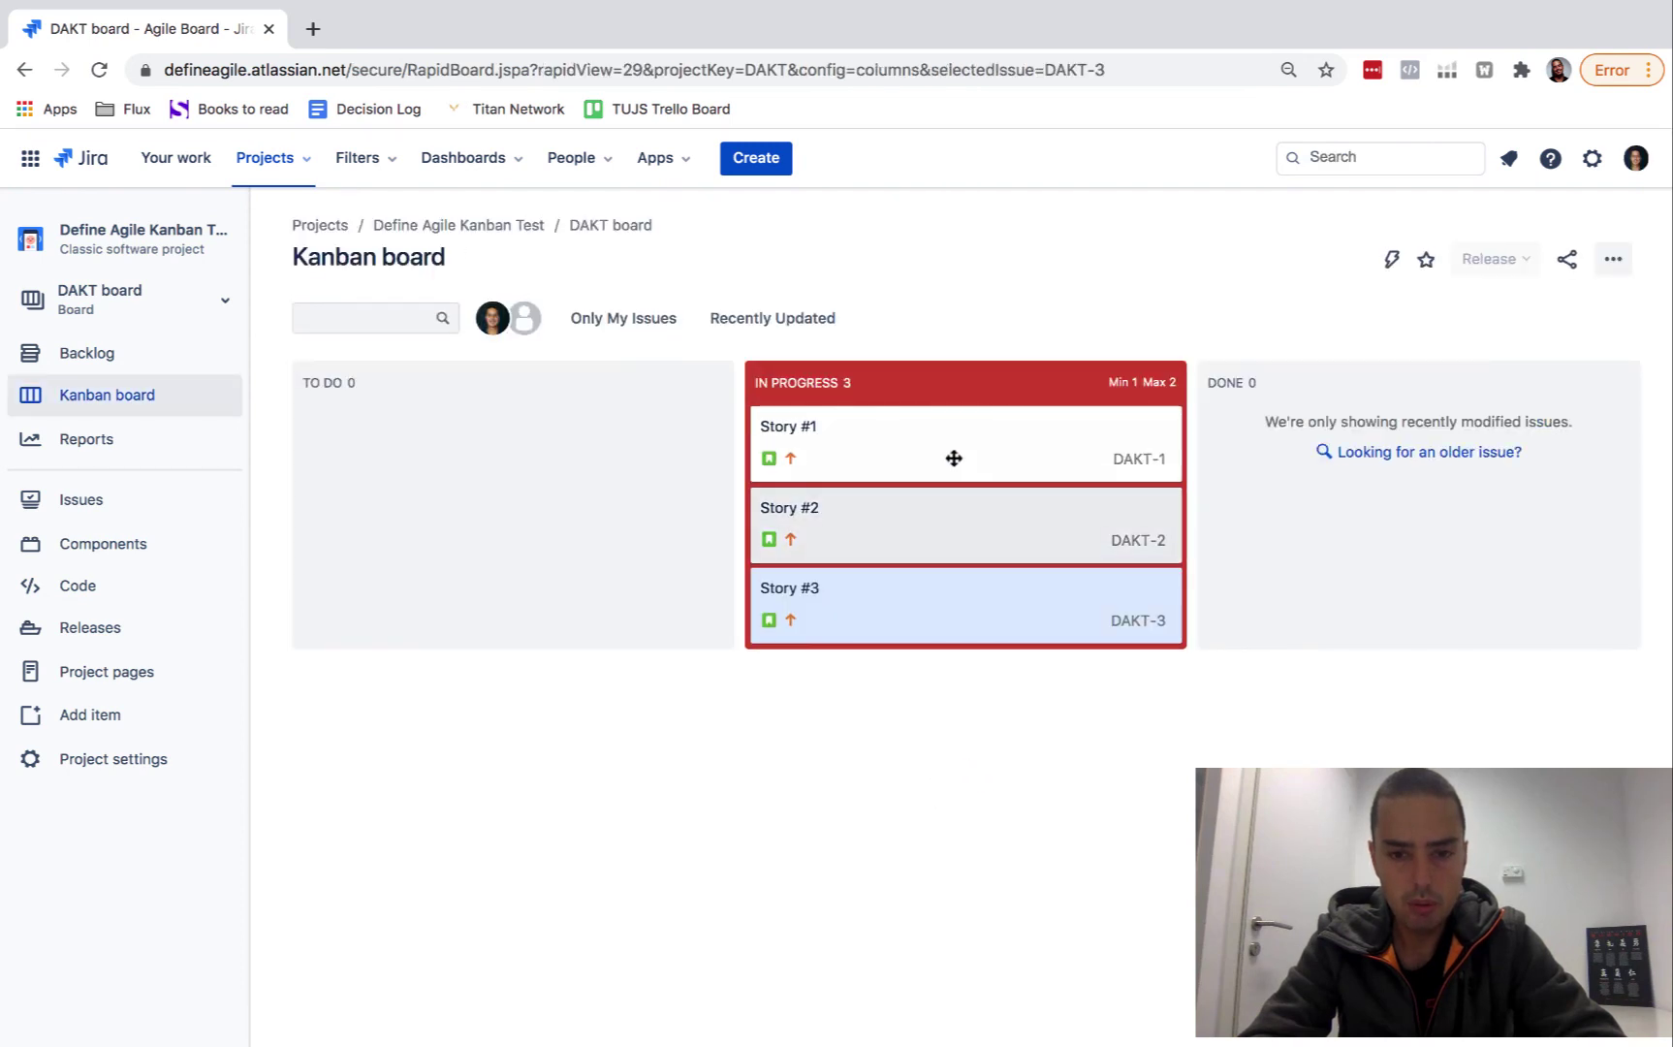
# Move all three stories from In Progress to To Do, and return Story #1 to In Progress
pyautogui.moveTo(956, 456); pyautogui.dragTo(486, 460)
pyautogui.click(893, 448)
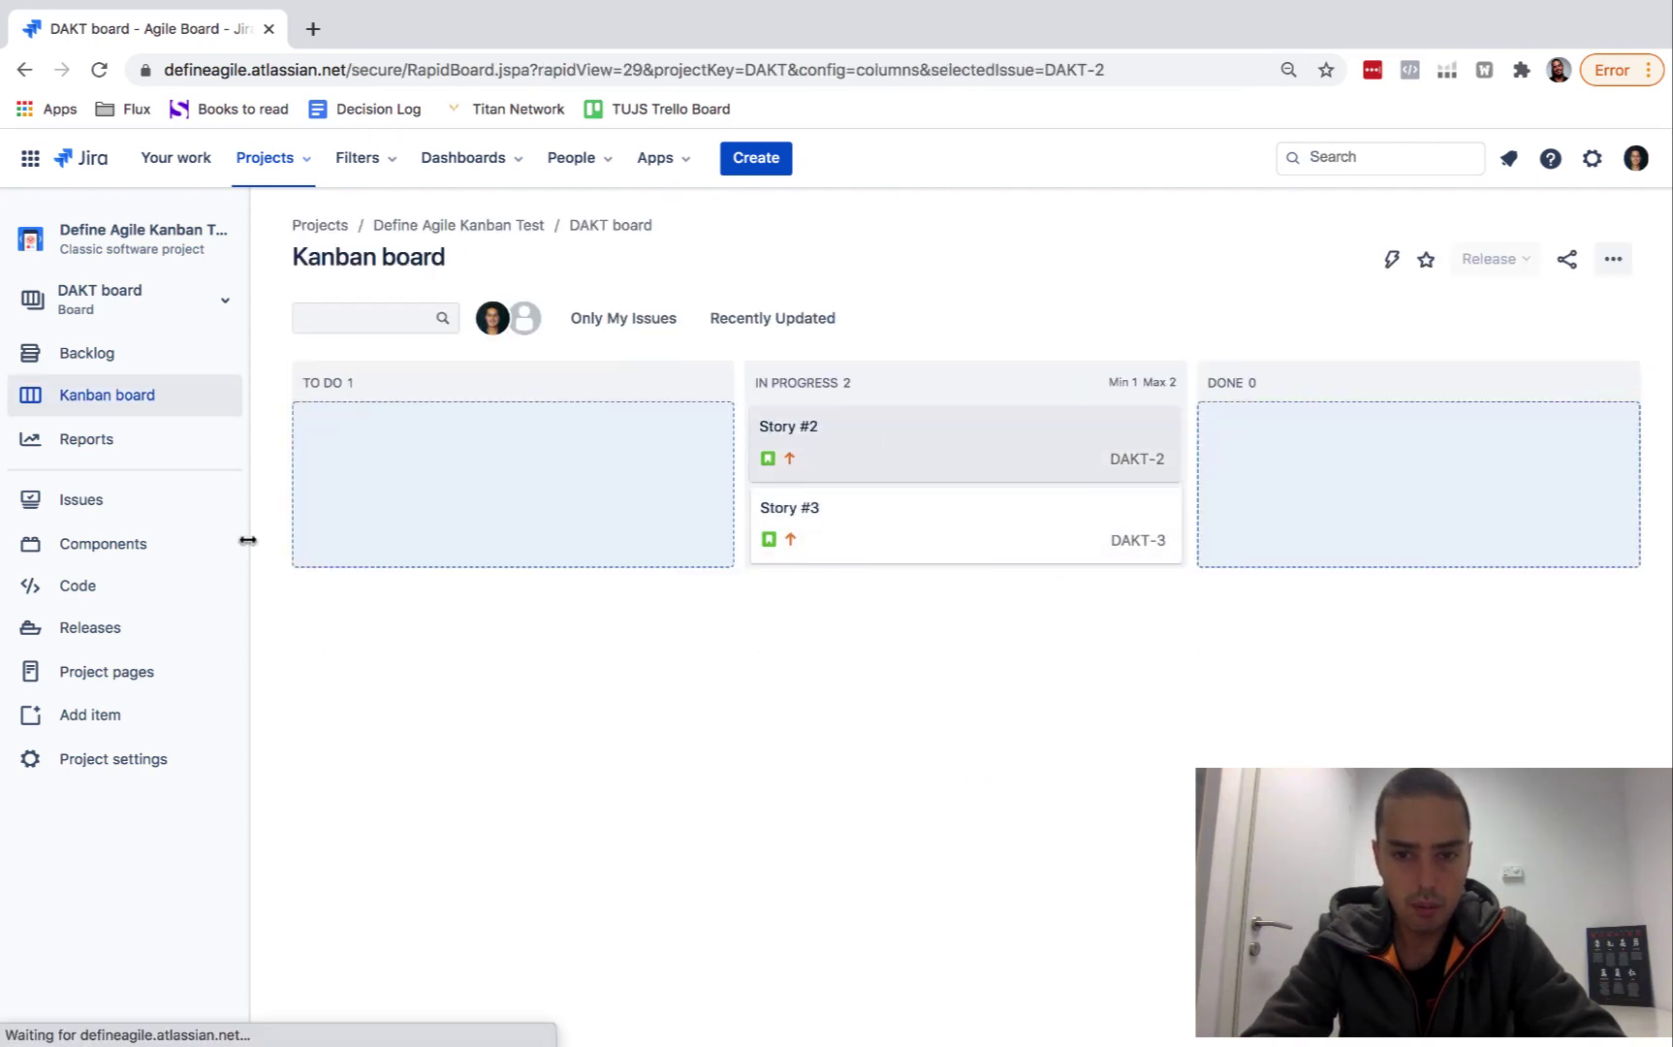
pyautogui.moveTo(860, 415); pyautogui.dragTo(403, 493)
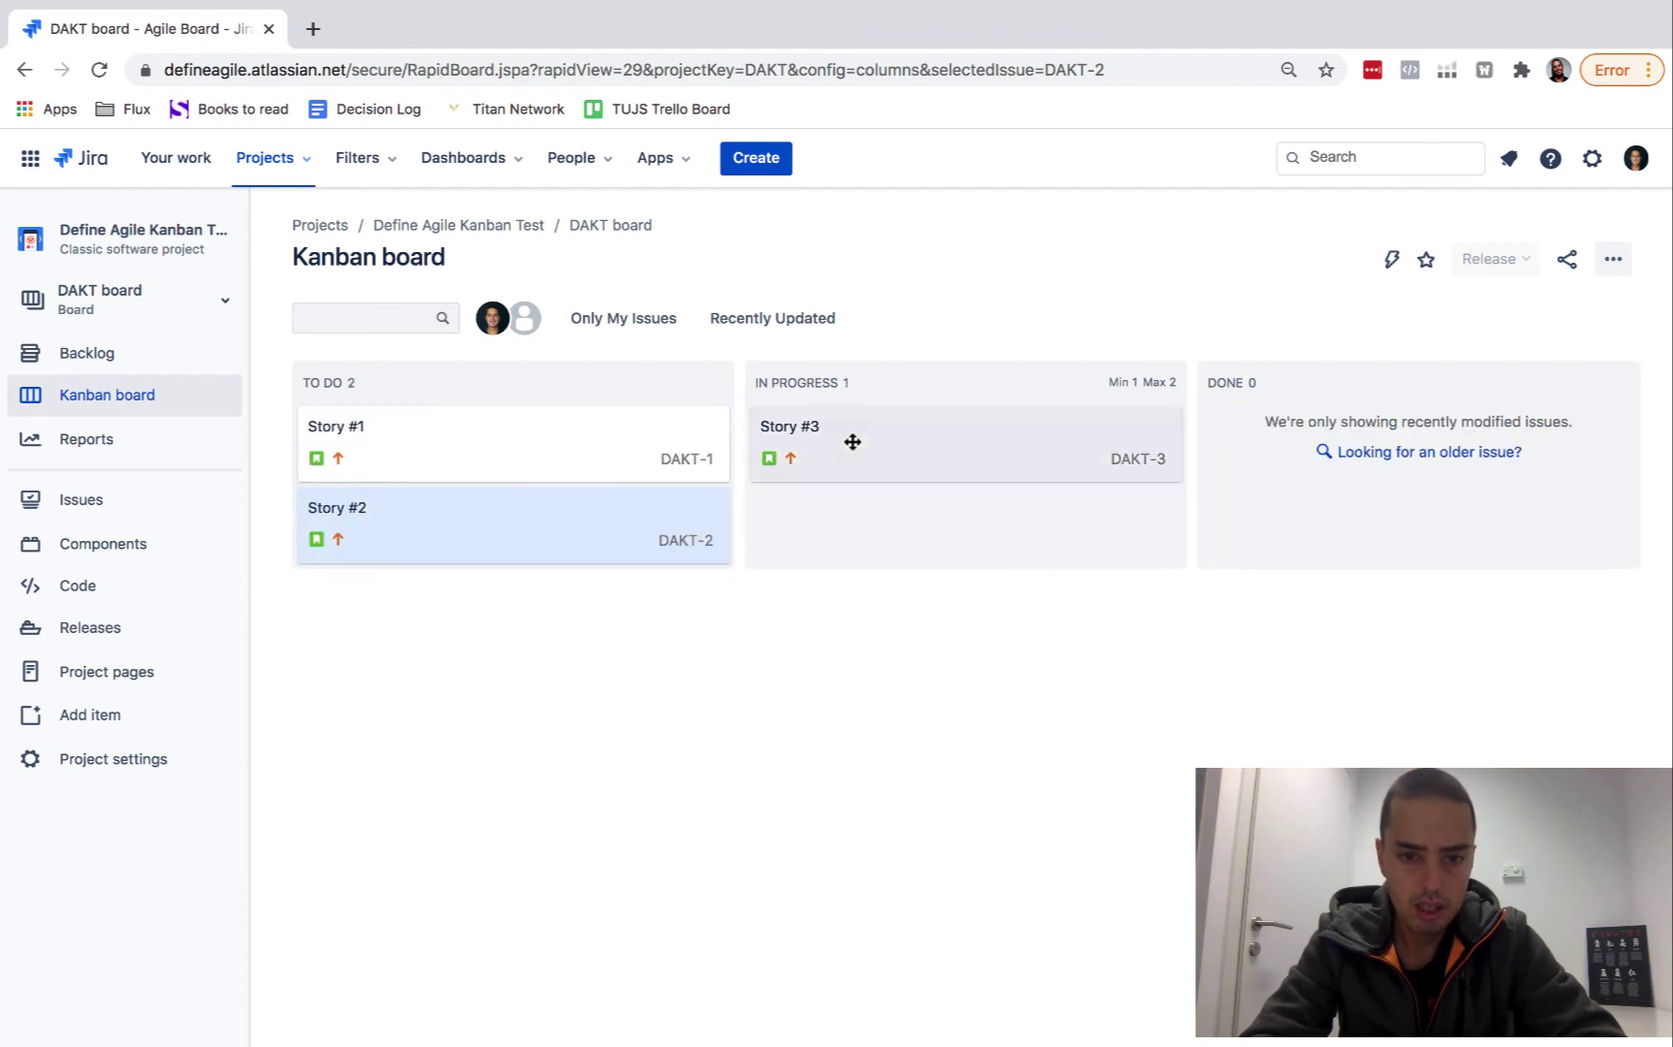
pyautogui.moveTo(850, 441); pyautogui.dragTo(496, 513)
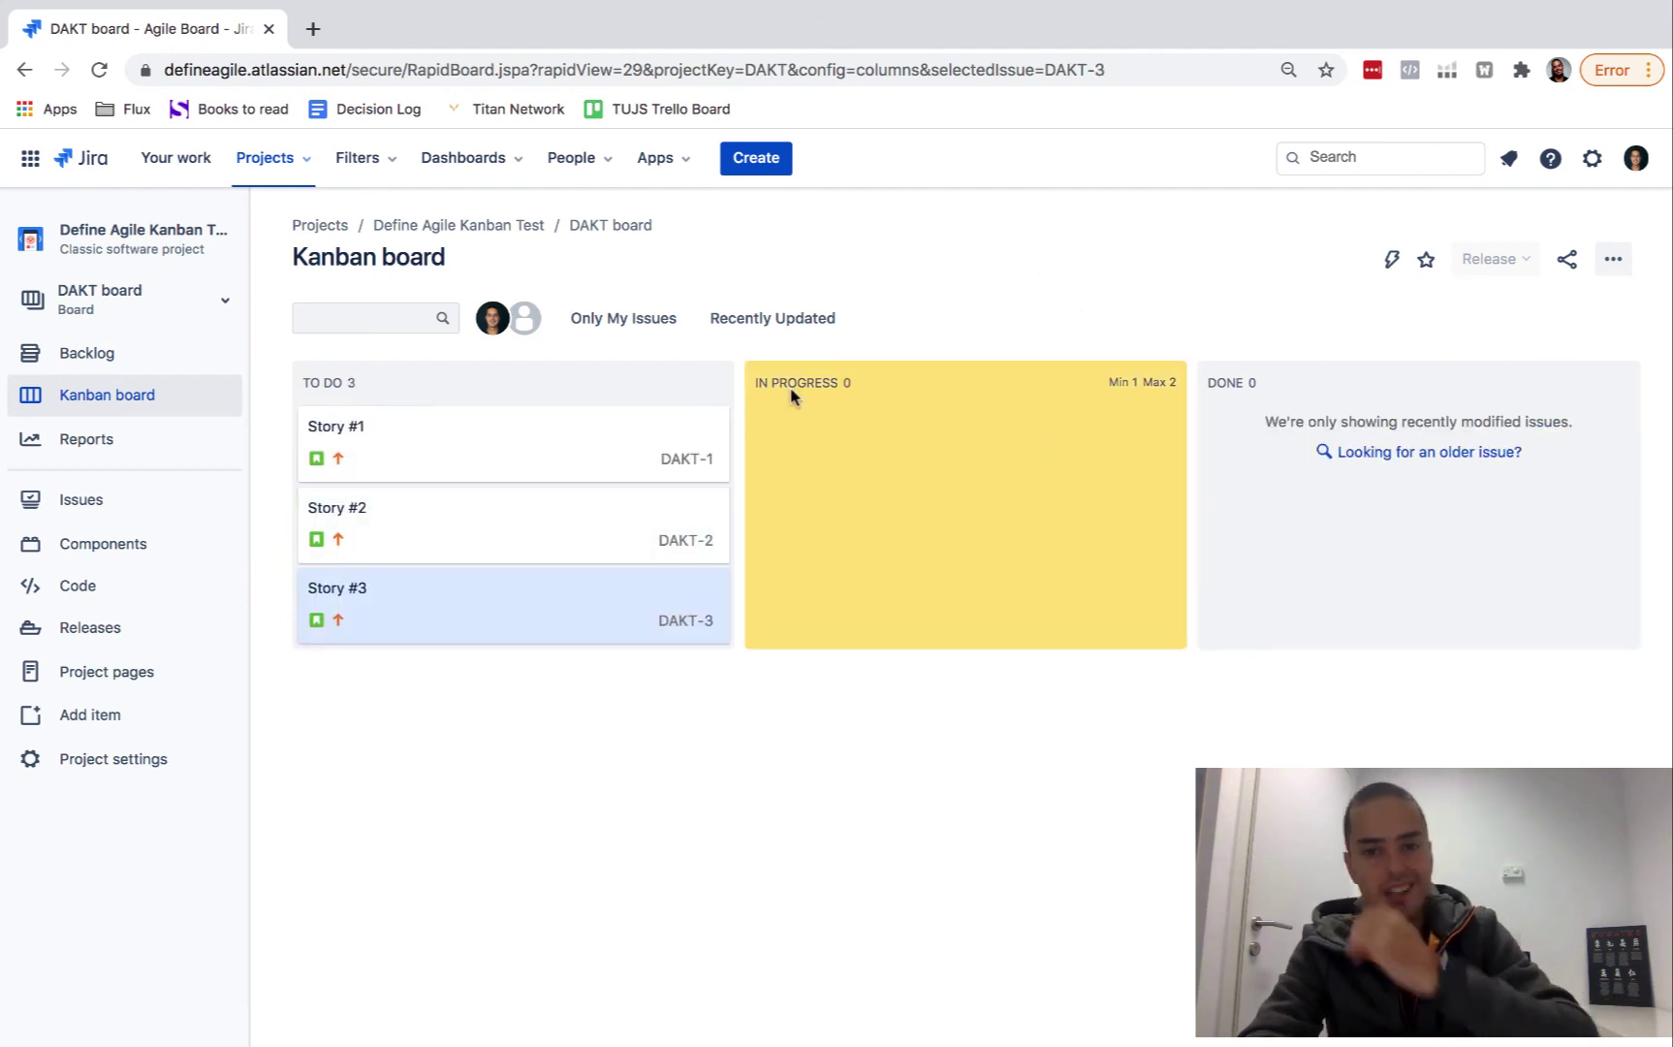
pyautogui.moveTo(575, 430); pyautogui.dragTo(1030, 444)
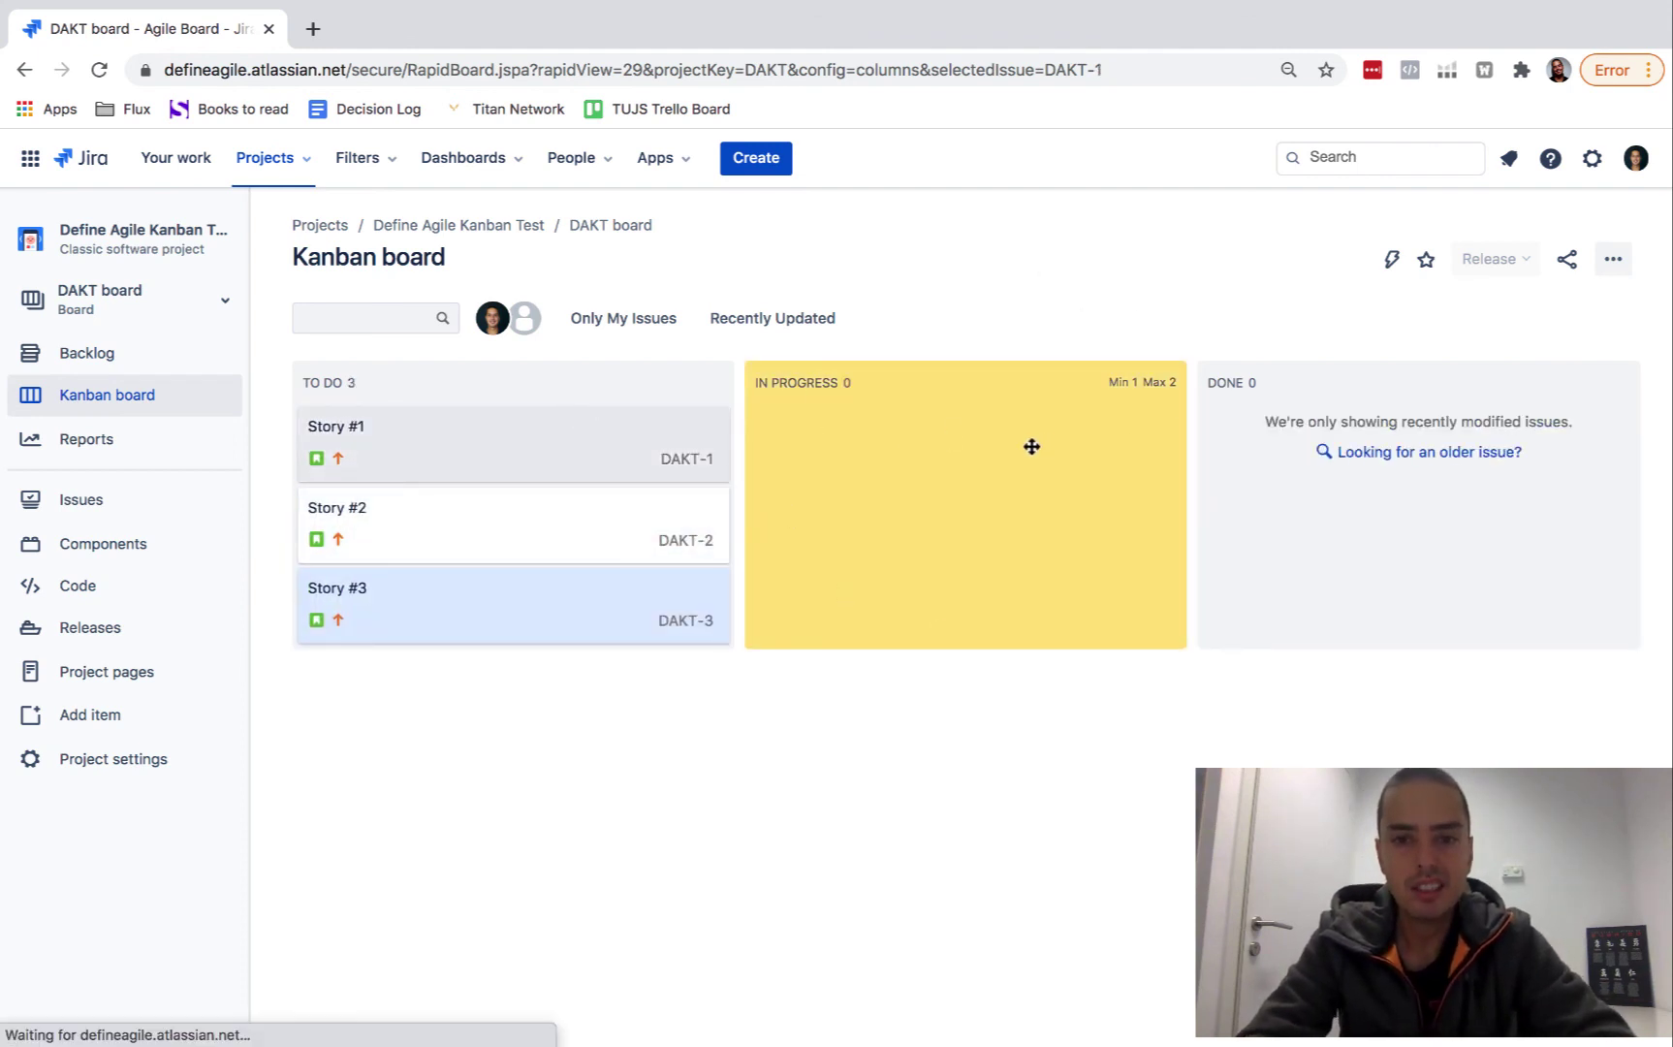